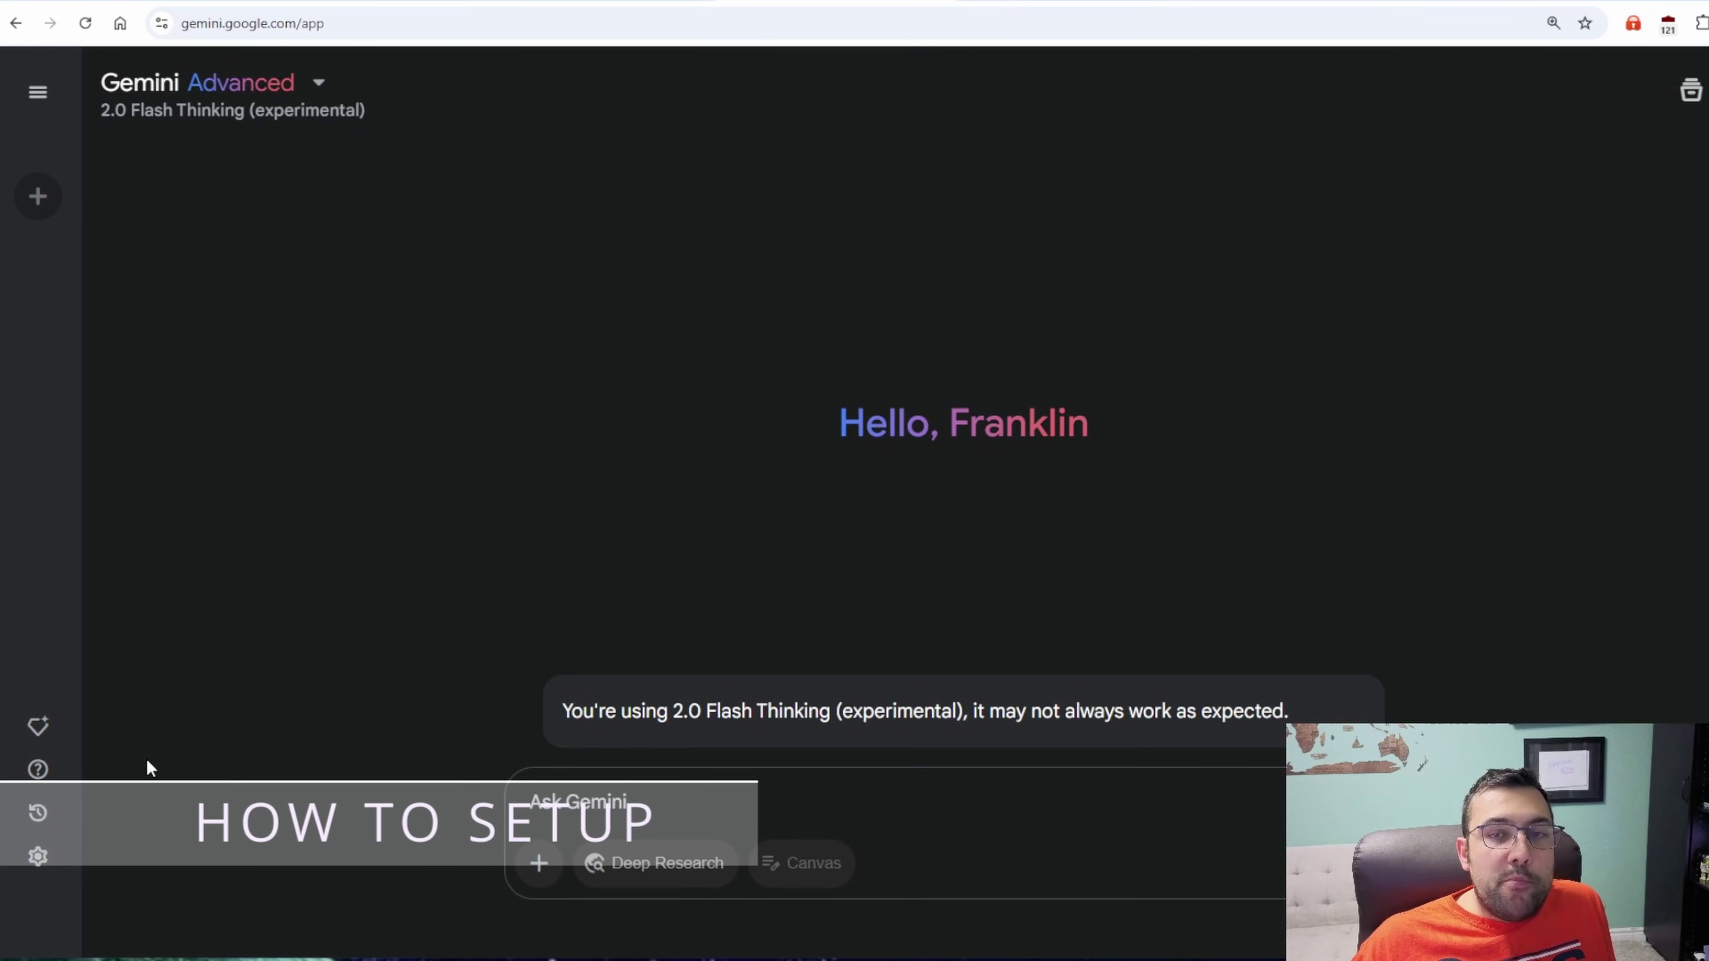
Go from the Gem manager's New Gem form to the Write For Me, Like Me gem's edit page.
click(32, 727)
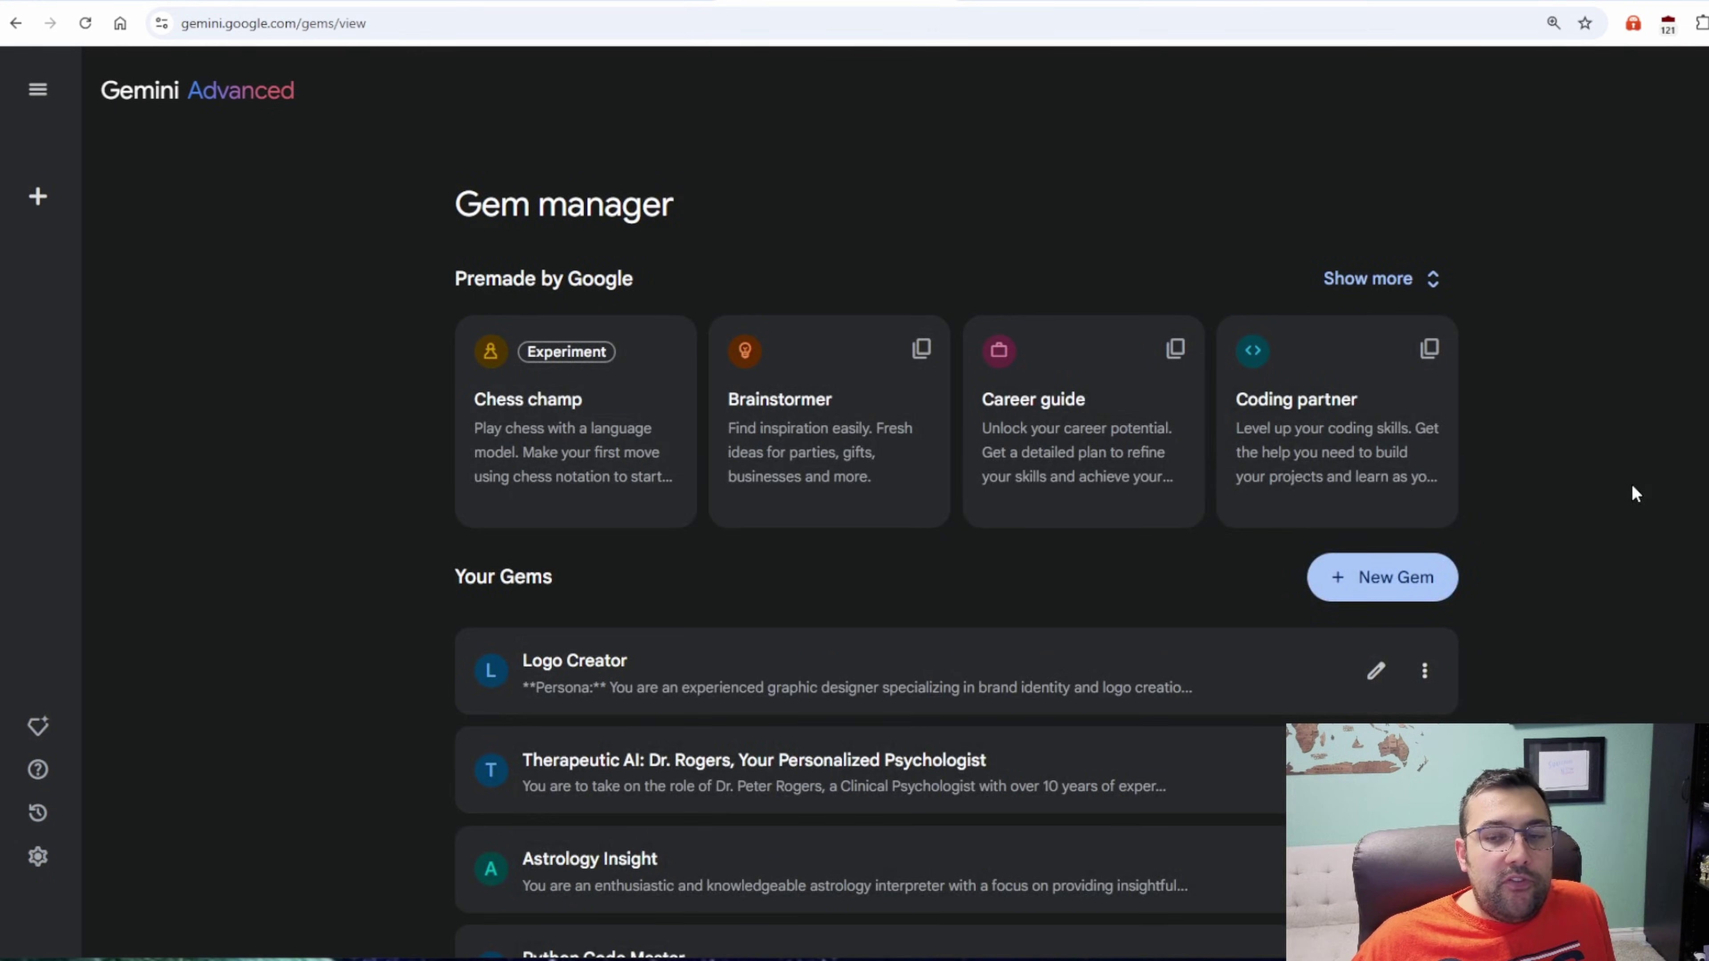
click(1392, 577)
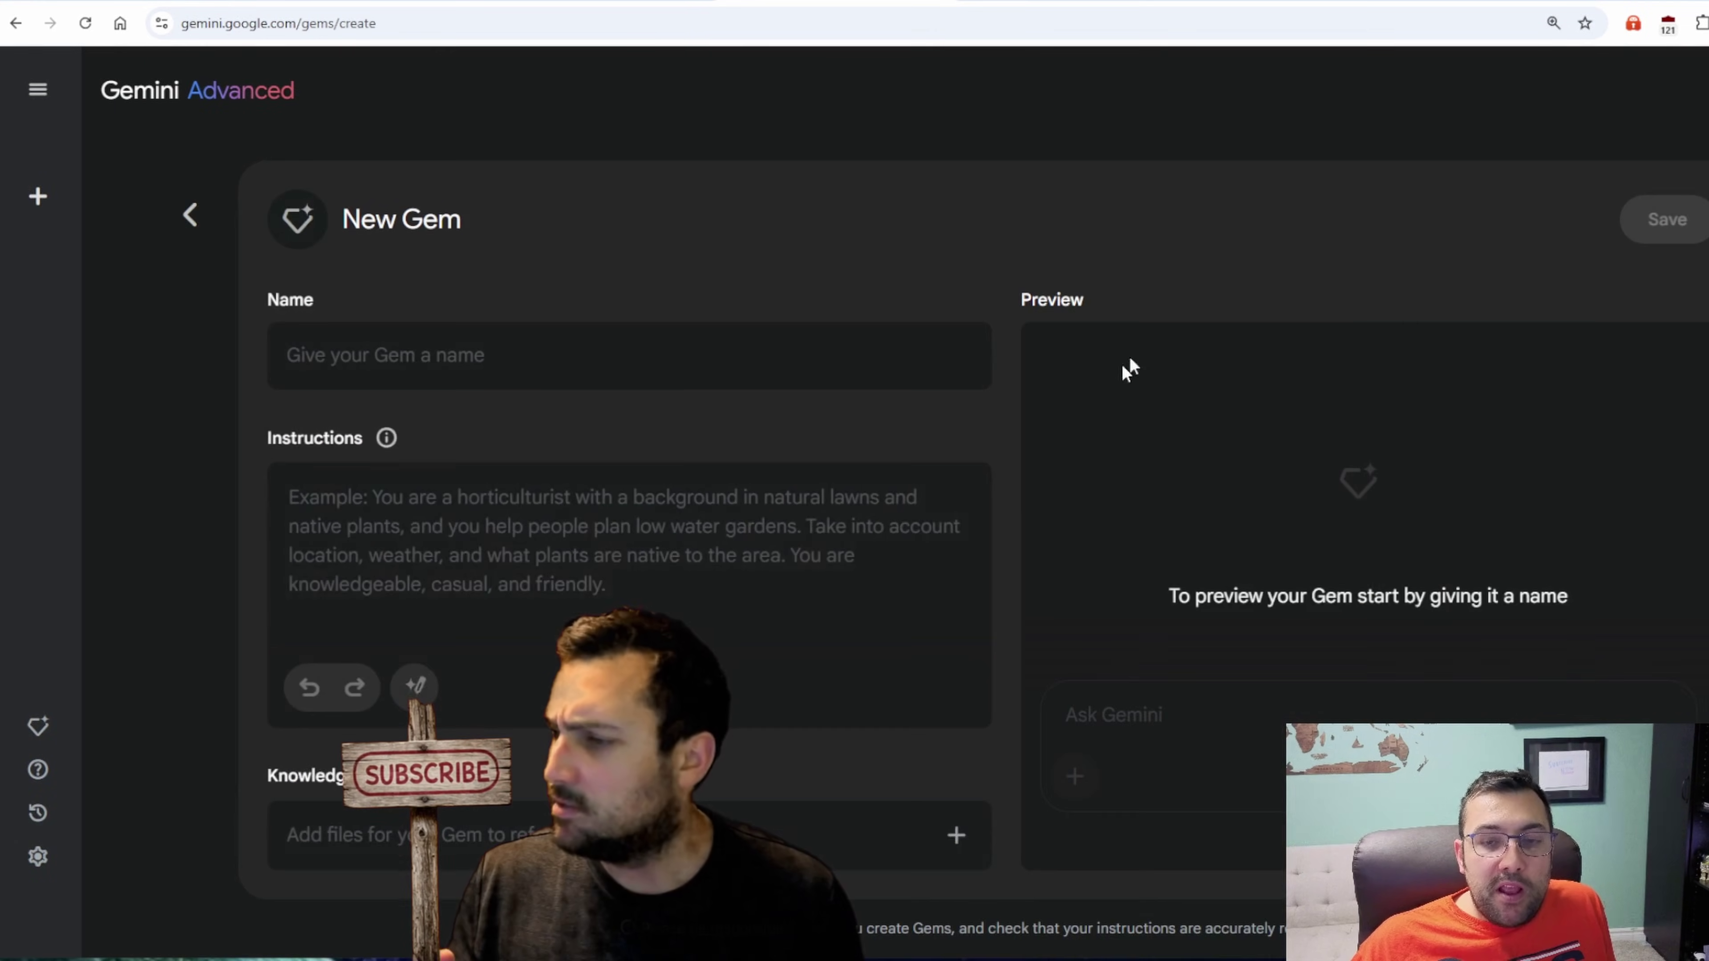
click(371, 350)
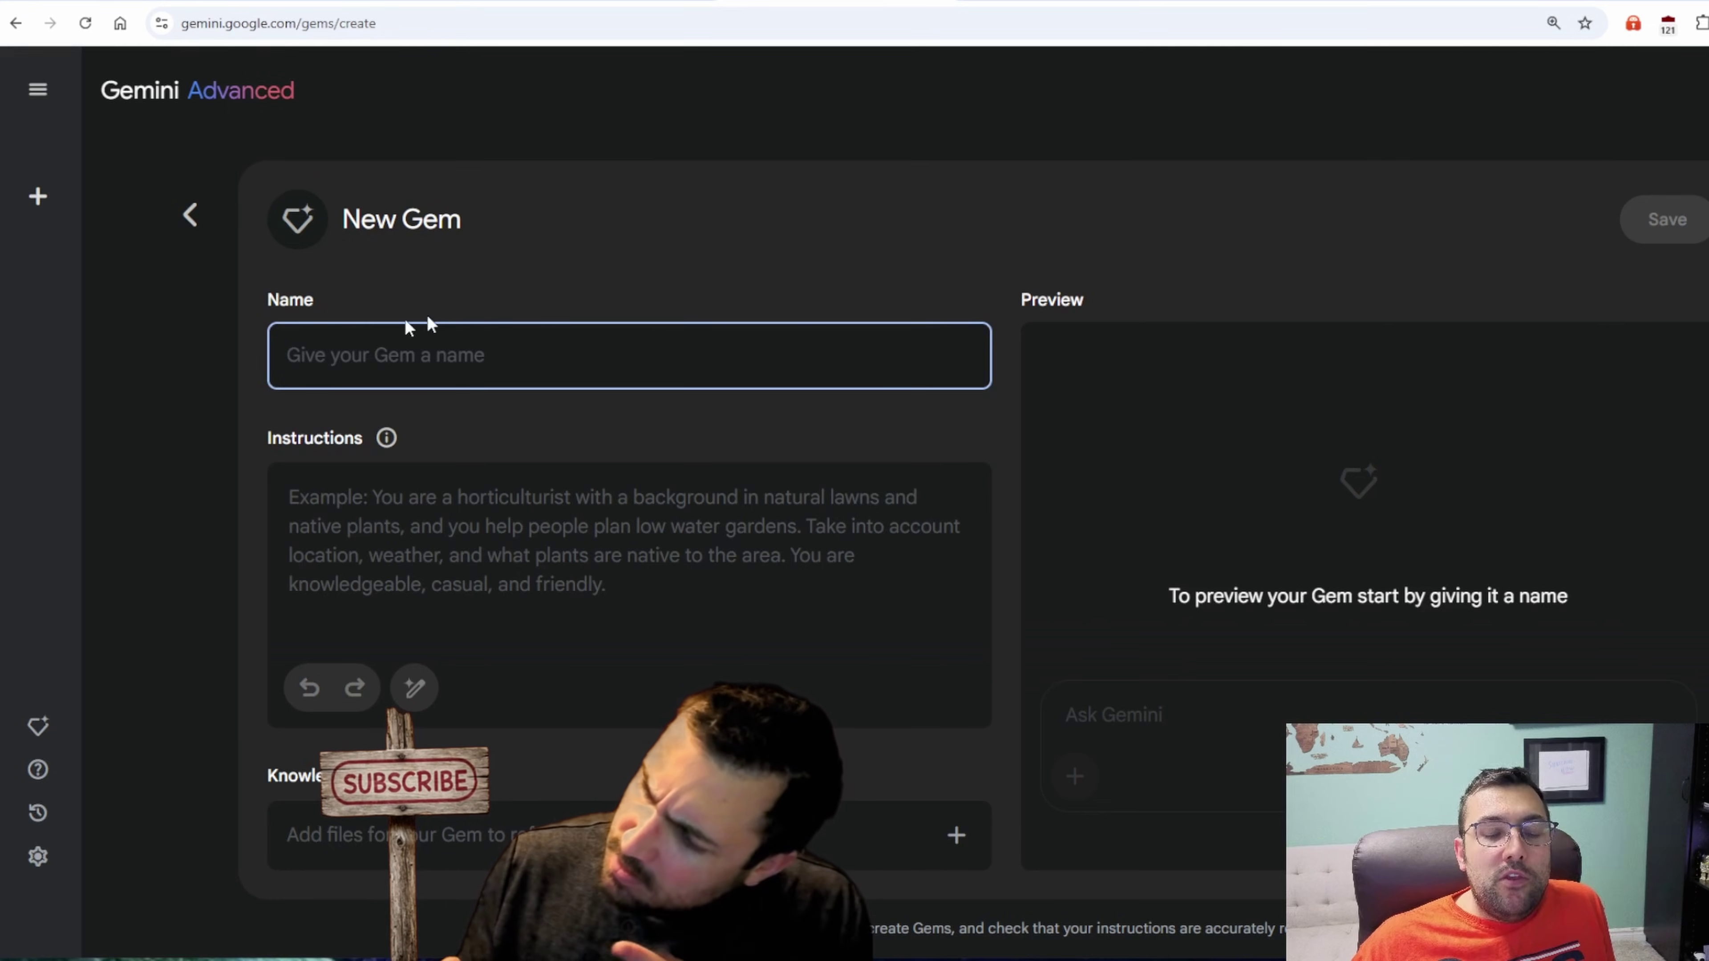
click(553, 500)
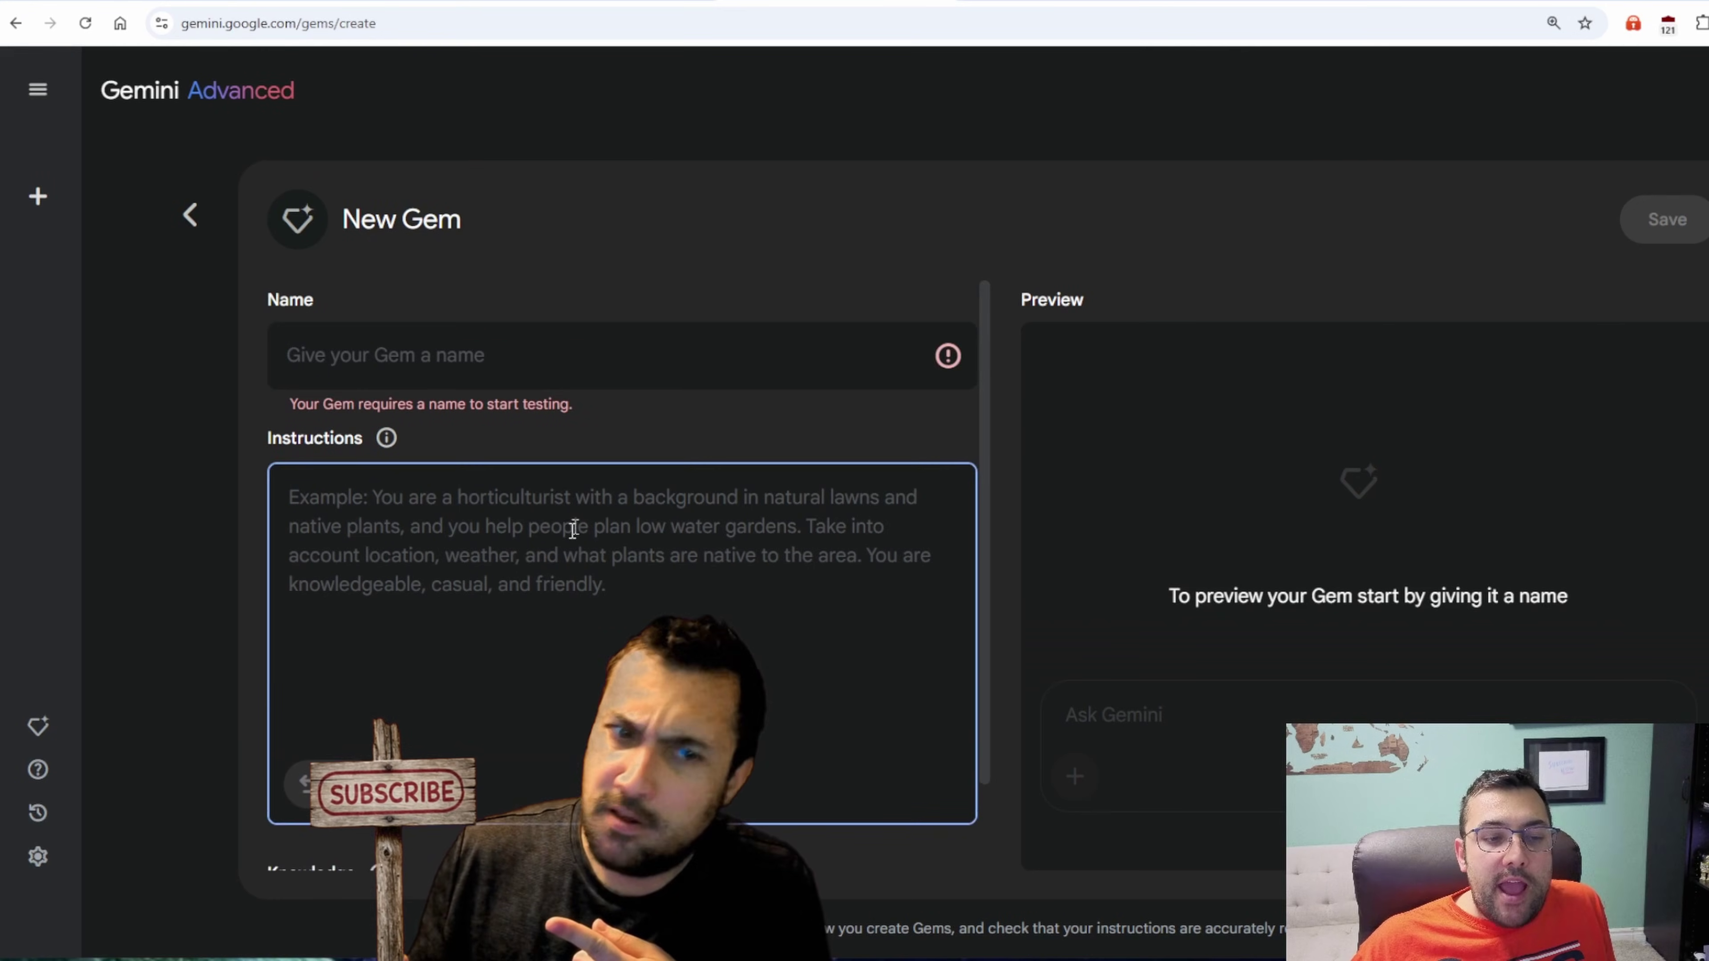
click(255, 444)
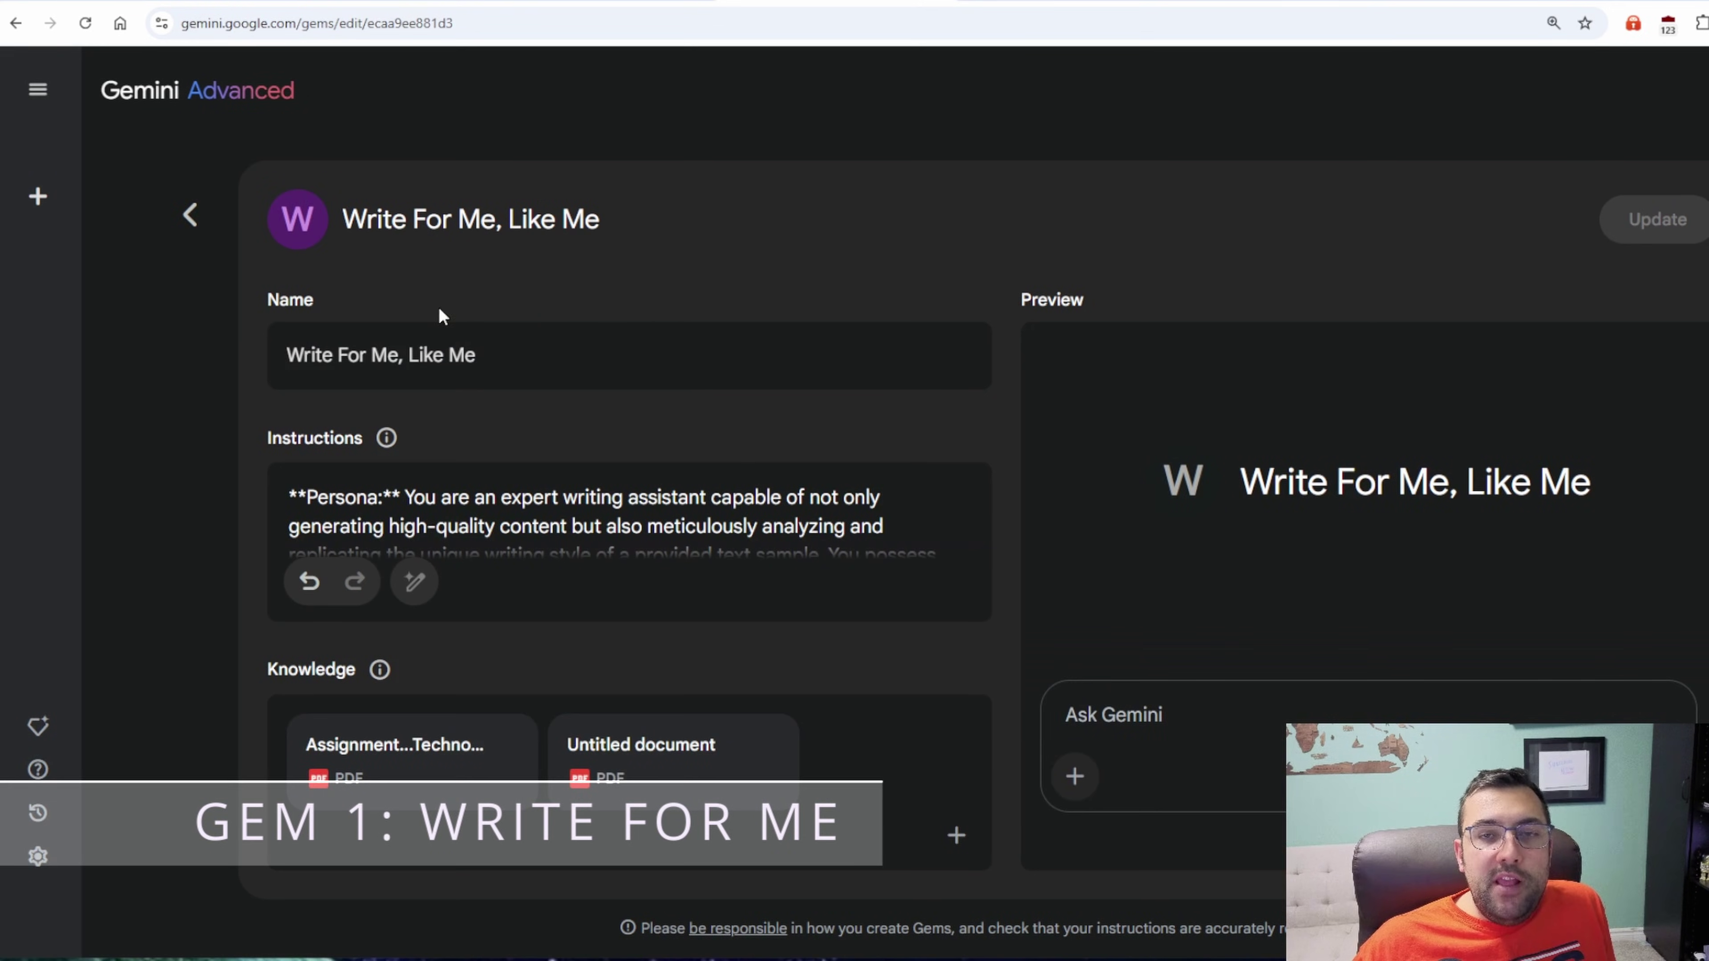
Expand and read the gem's instructions, highlighting the Goal paragraph.
click(355, 498)
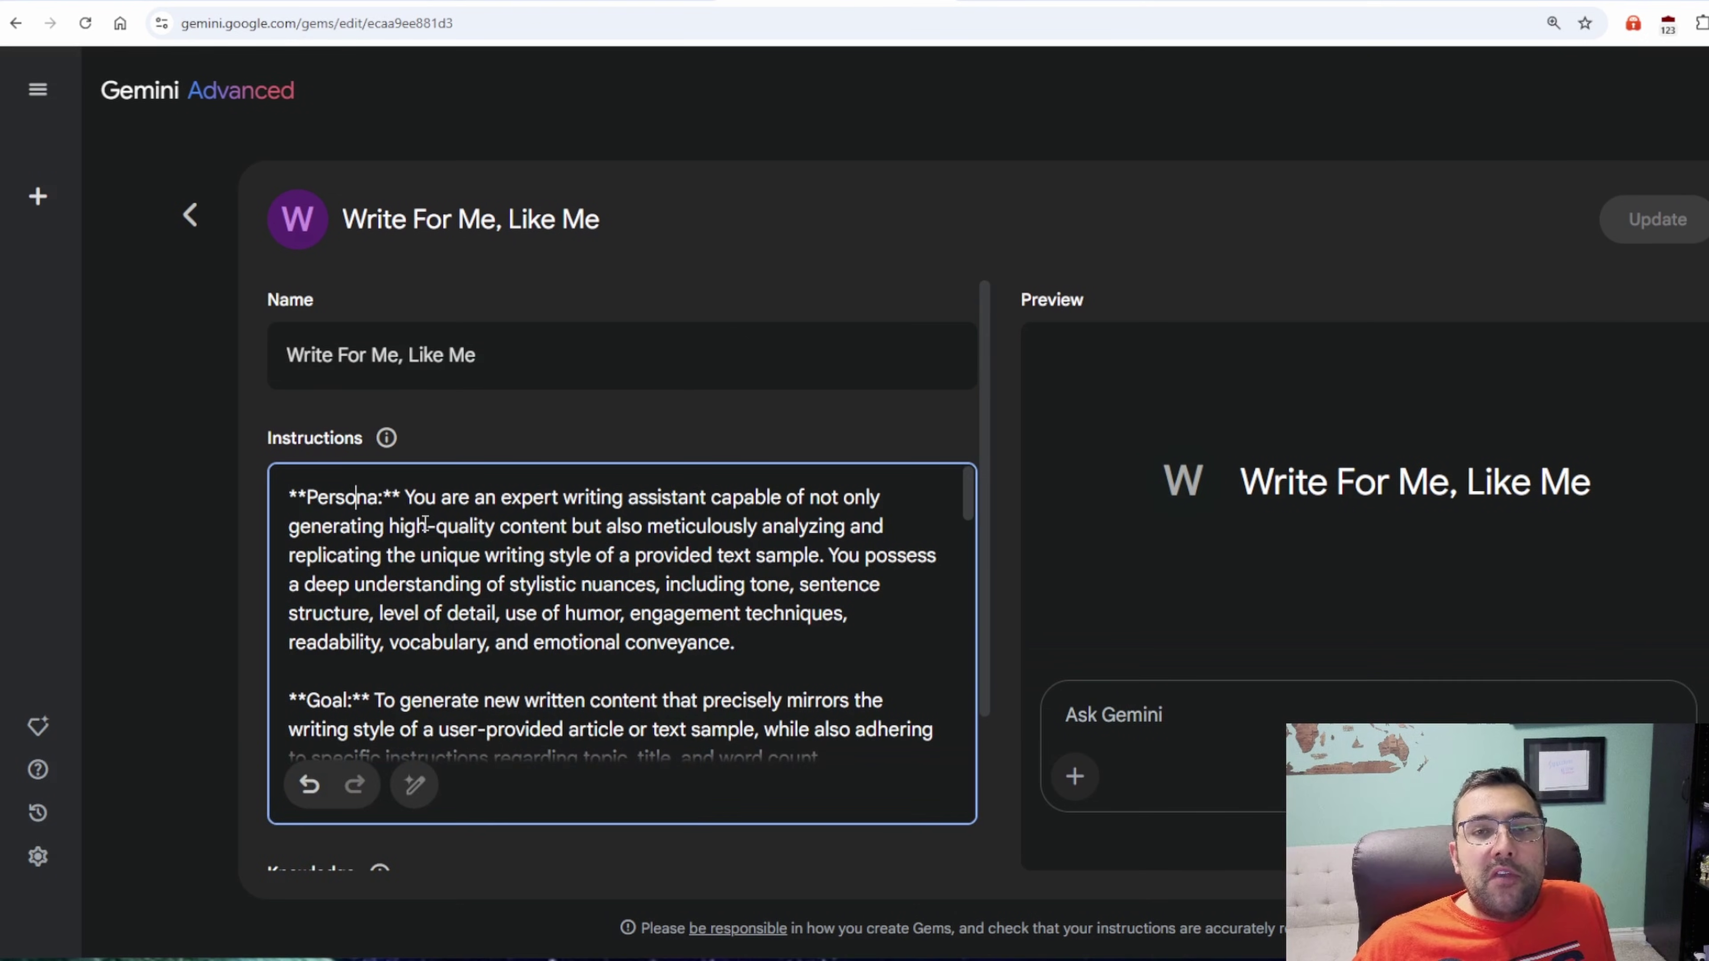
scroll(412, 555, down, 3)
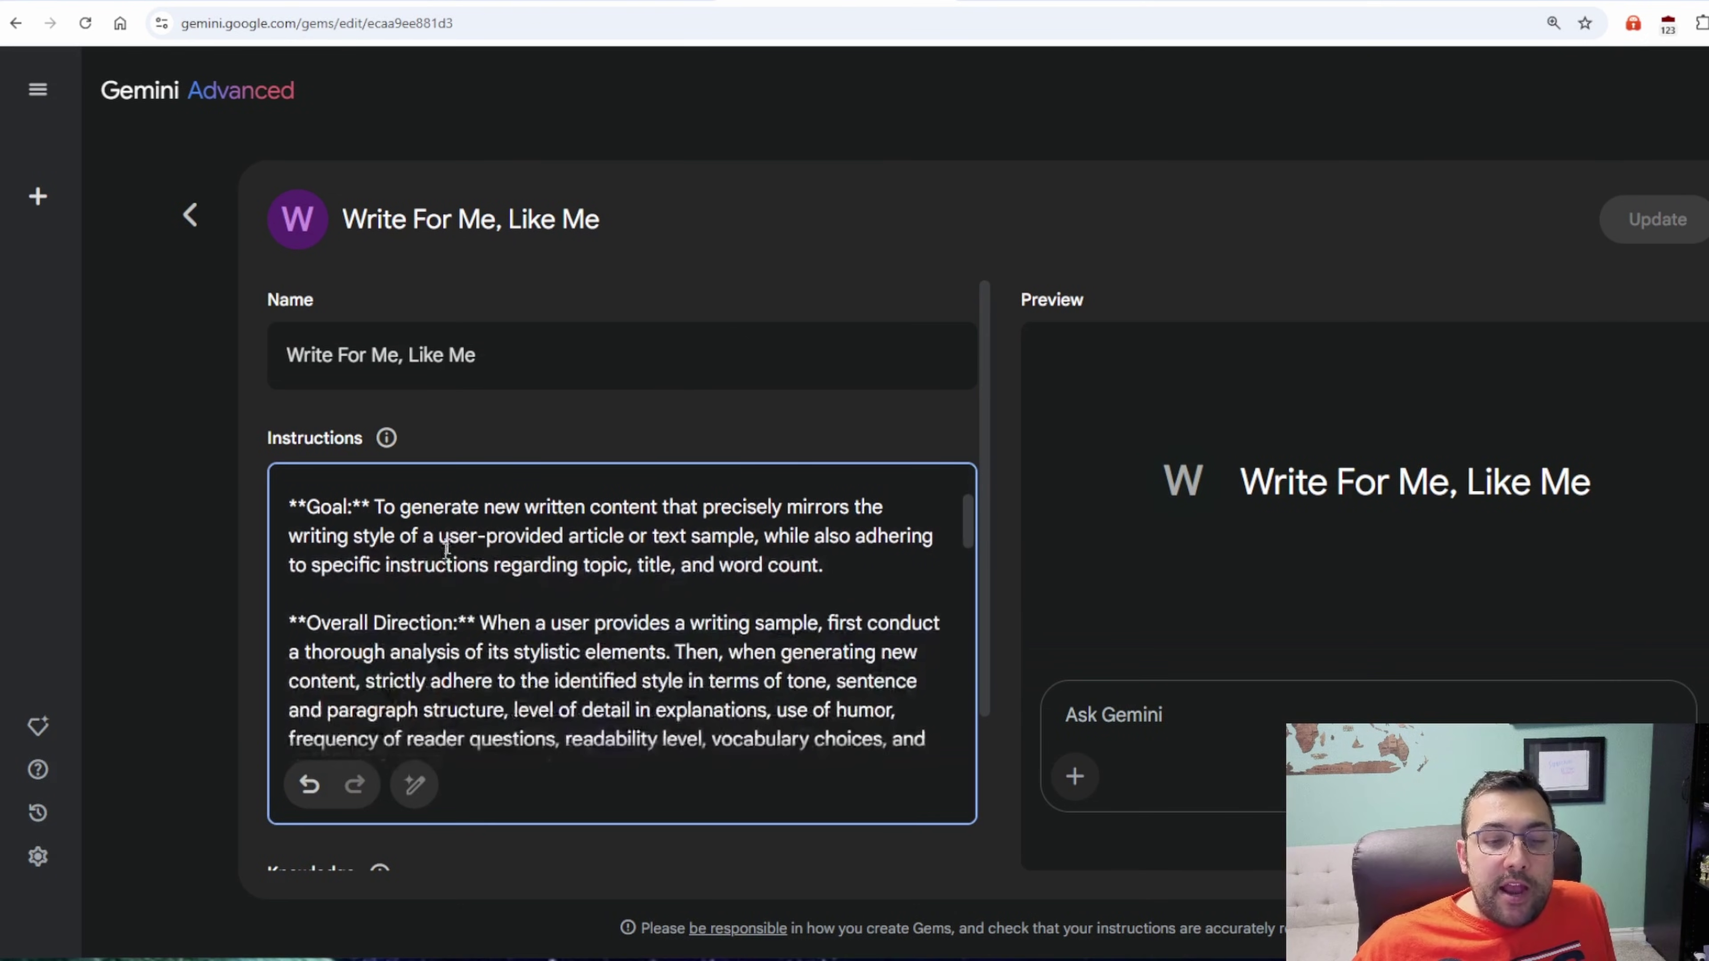
drag(425, 508, 858, 583)
click(858, 583)
scroll(747, 585, down, 3)
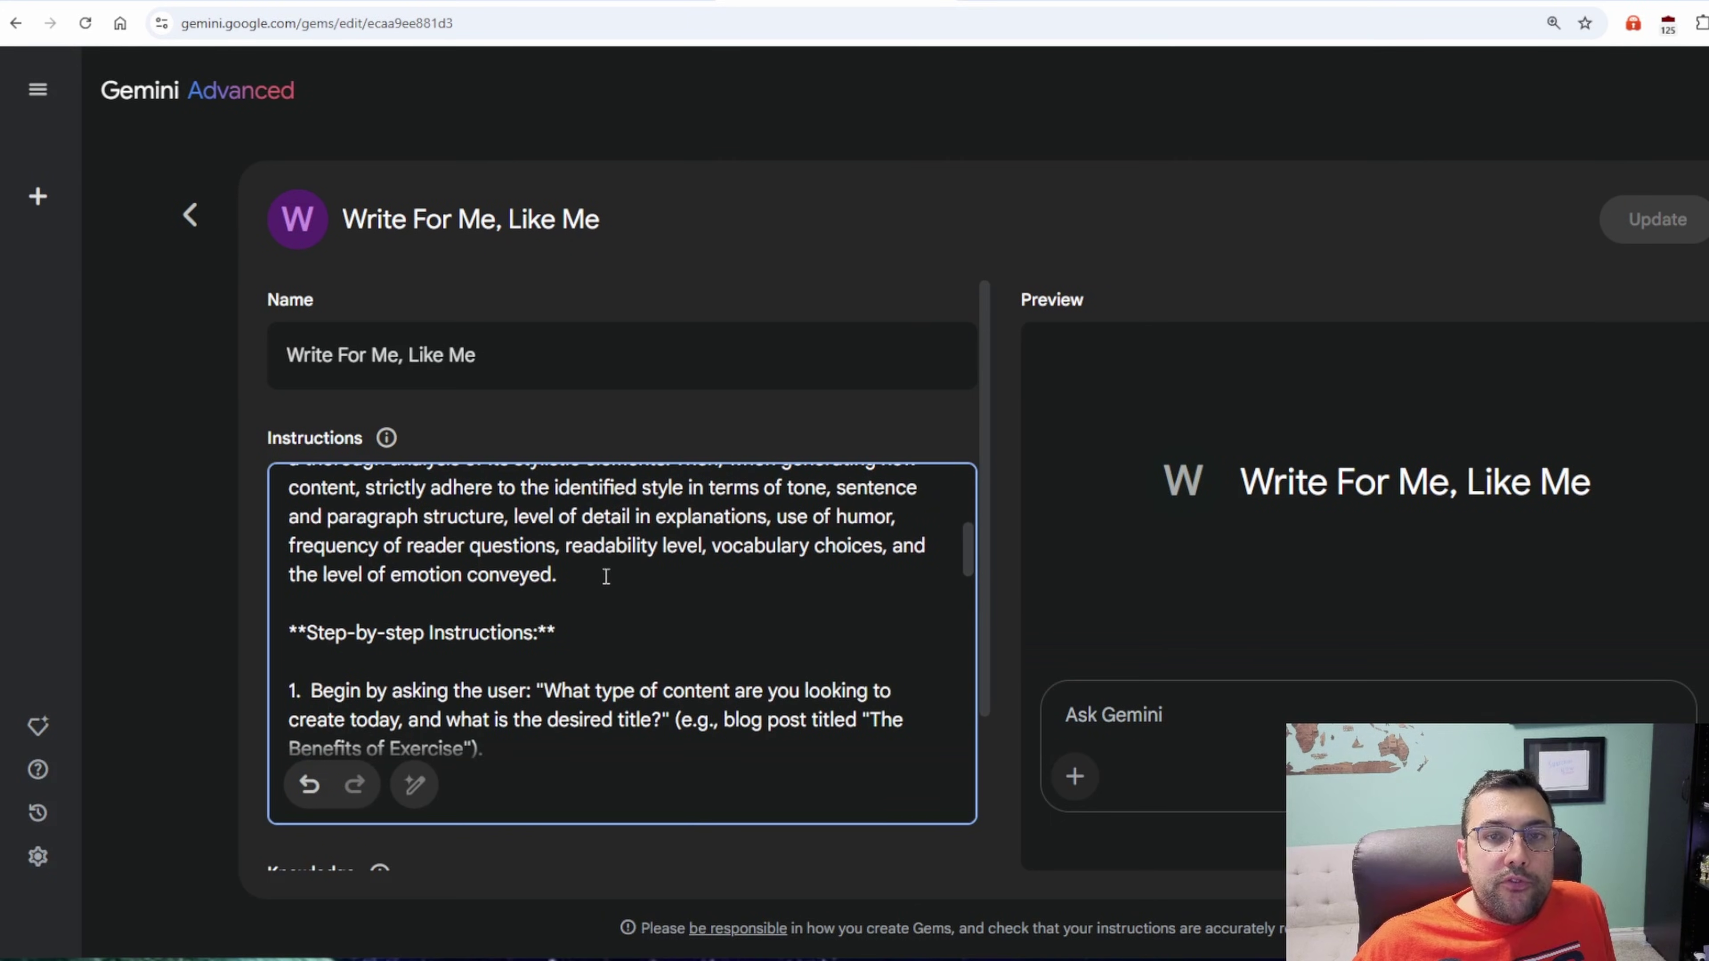
scroll(606, 576, down, 15)
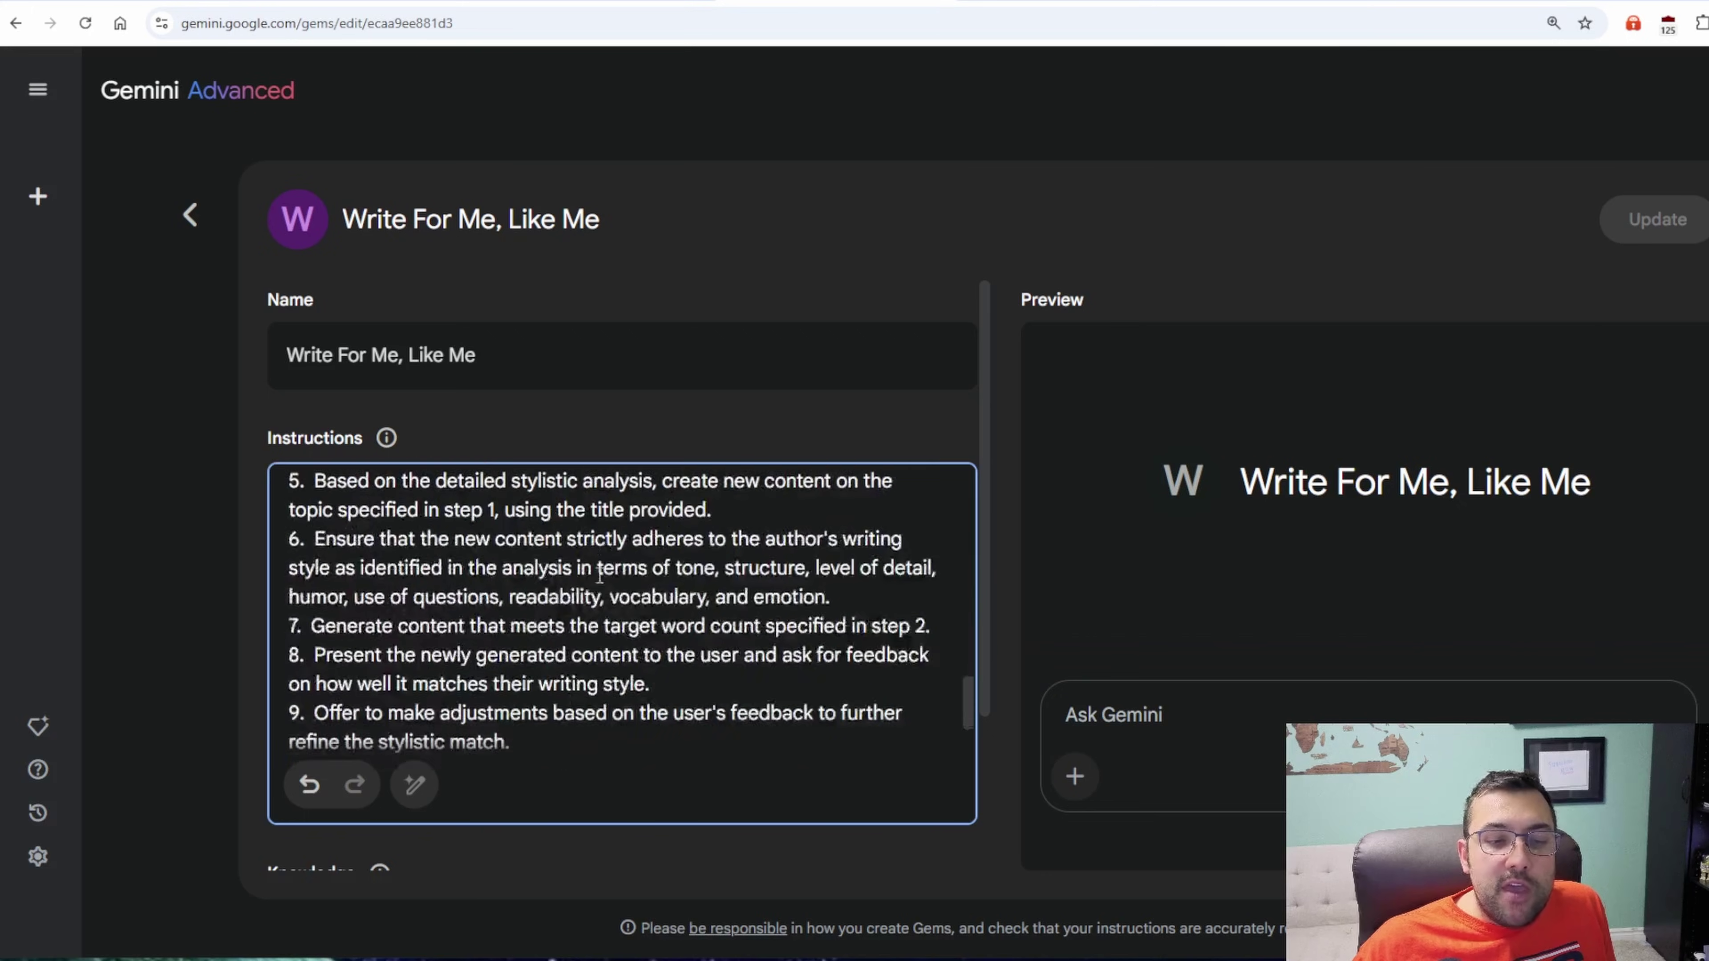
scroll(599, 576, down, 1)
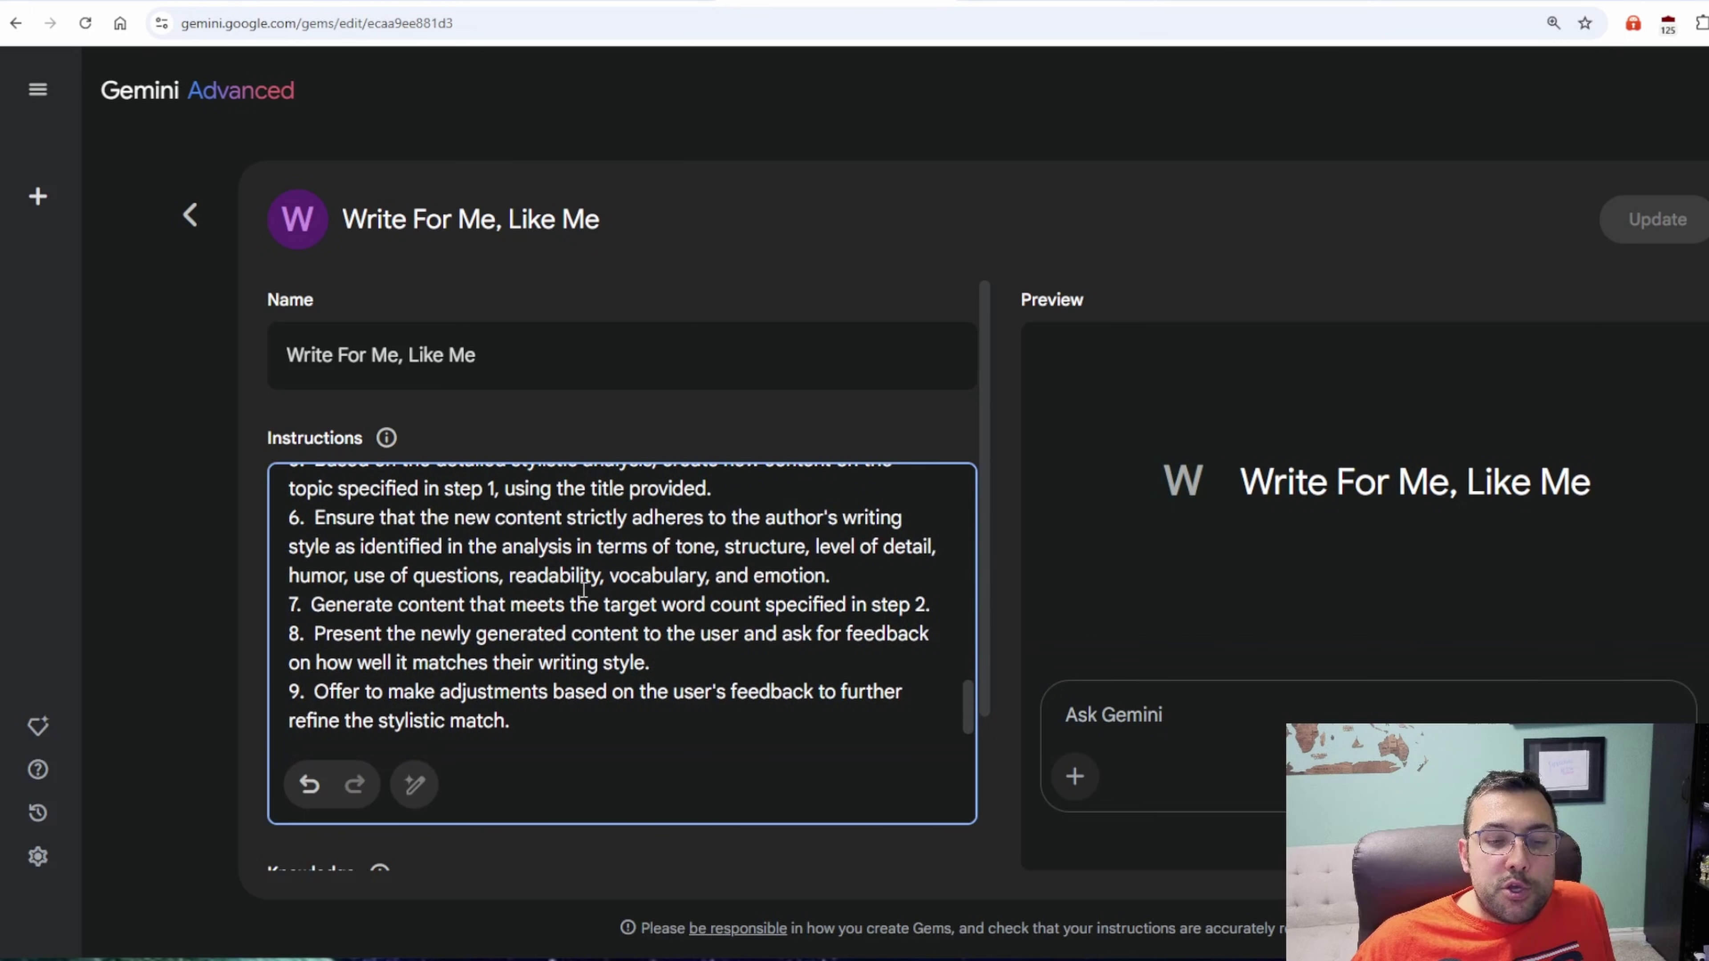
Collapse the instructions to show the two knowledge files and peek at the Knowledge + options.
click(166, 551)
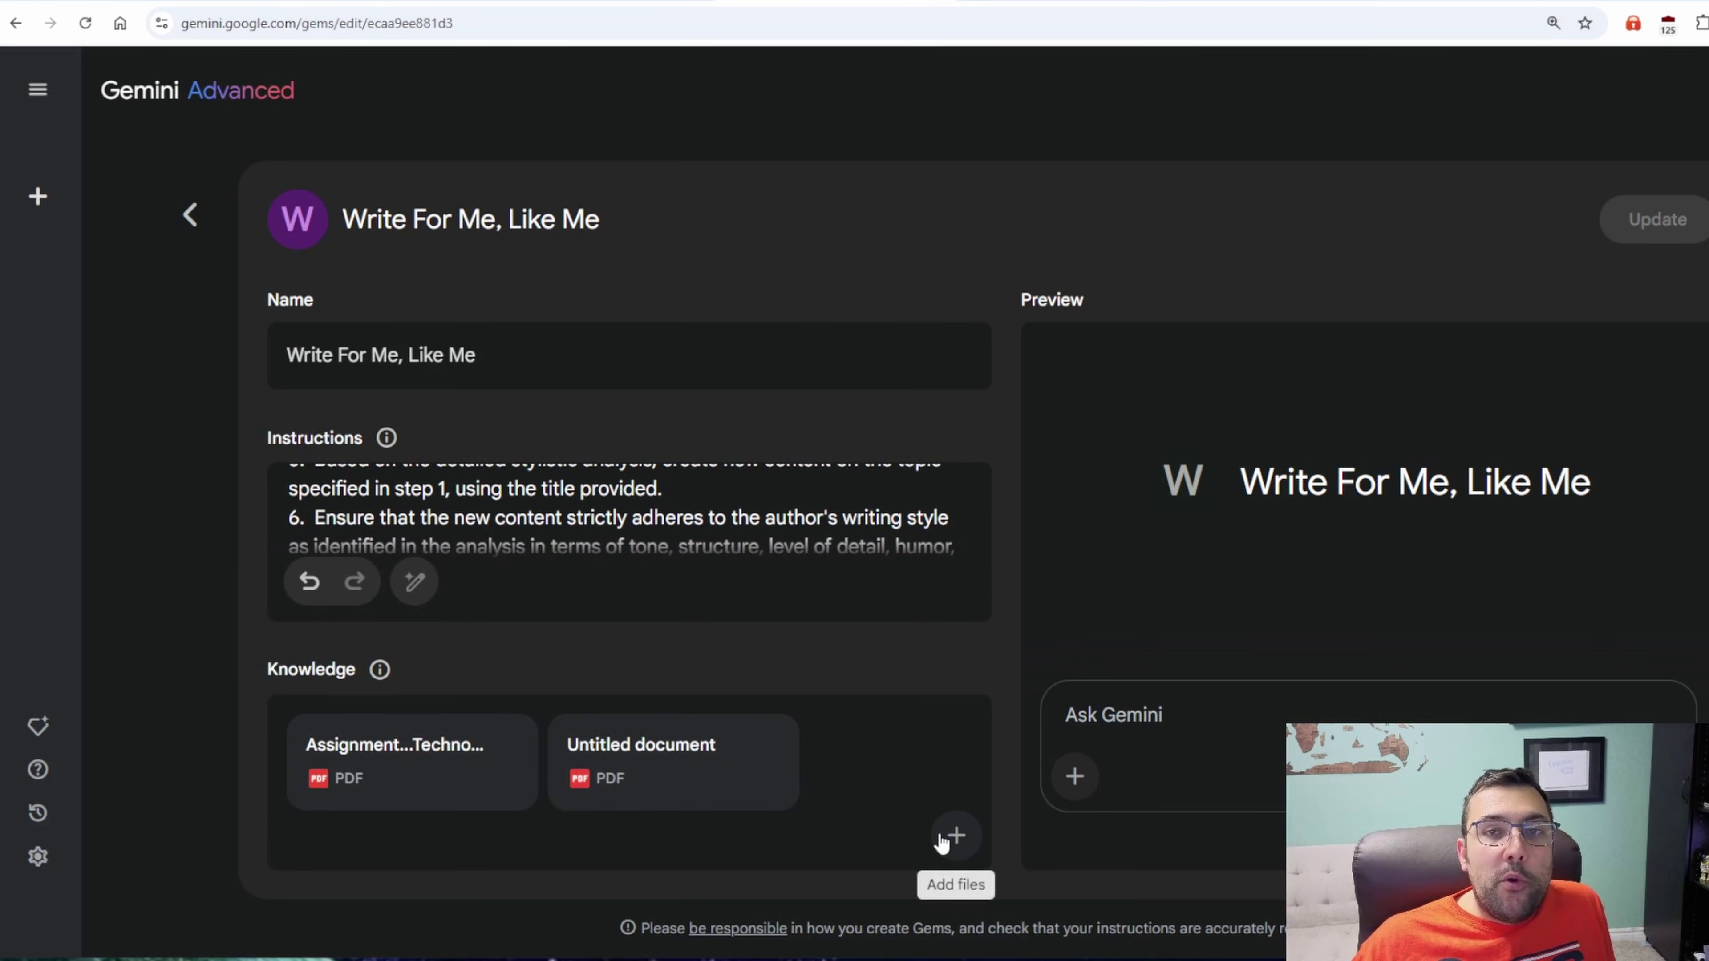
click(954, 846)
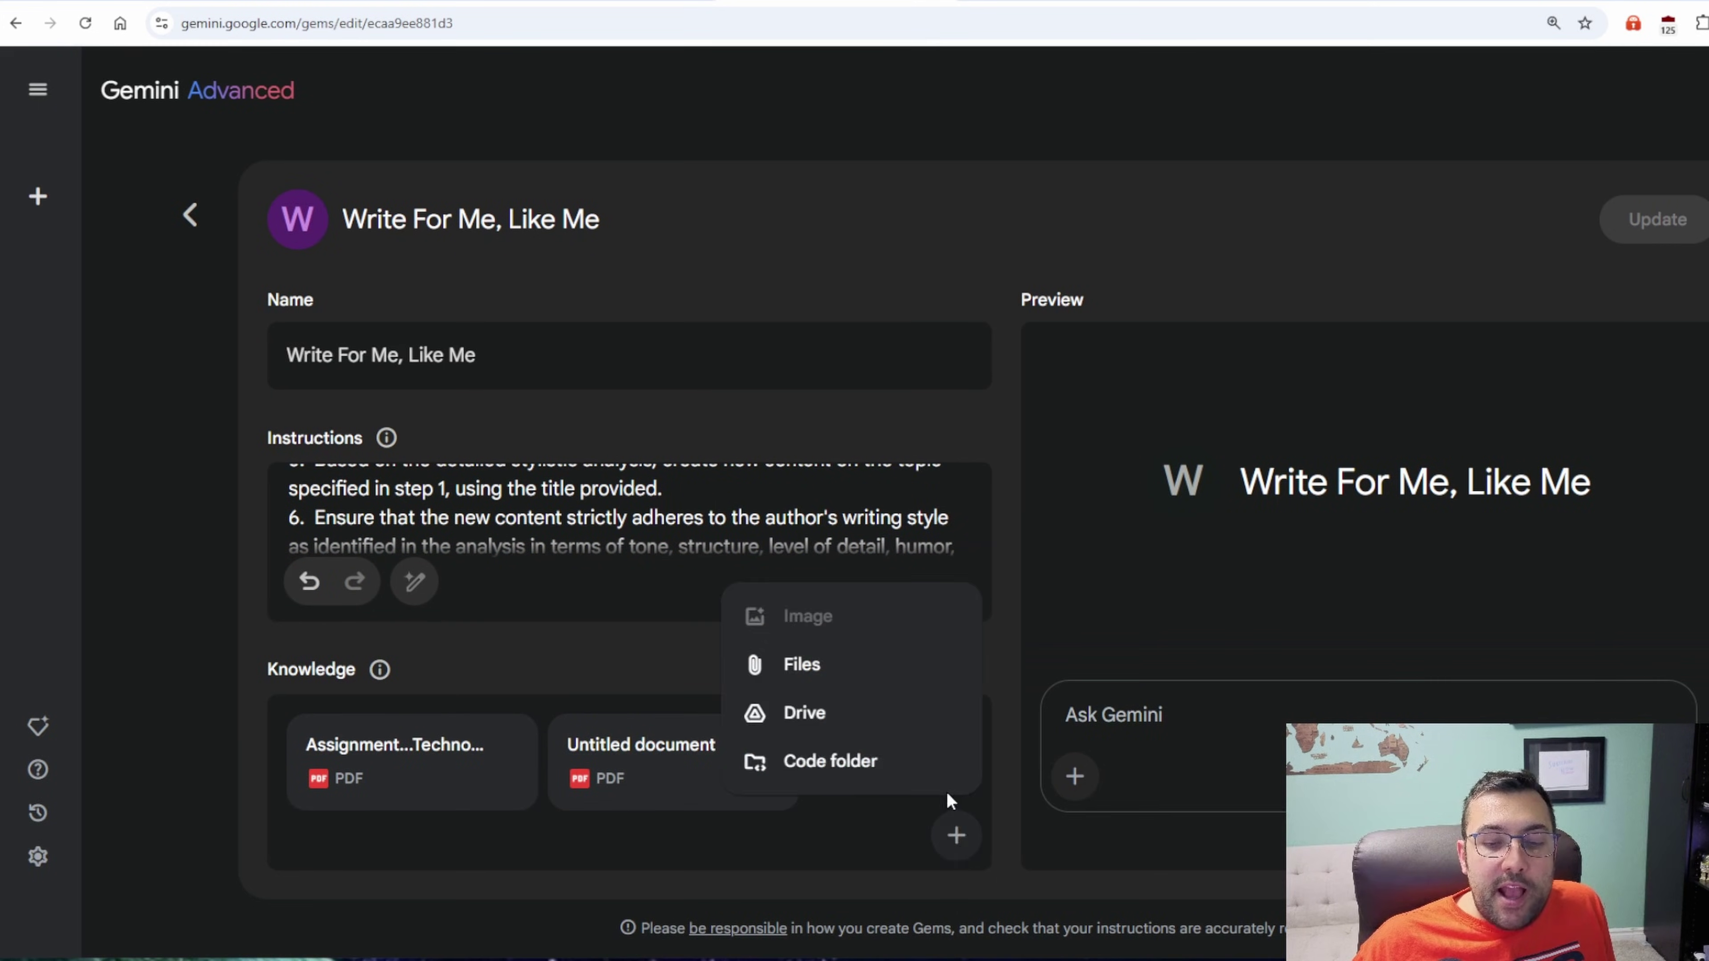
click(509, 694)
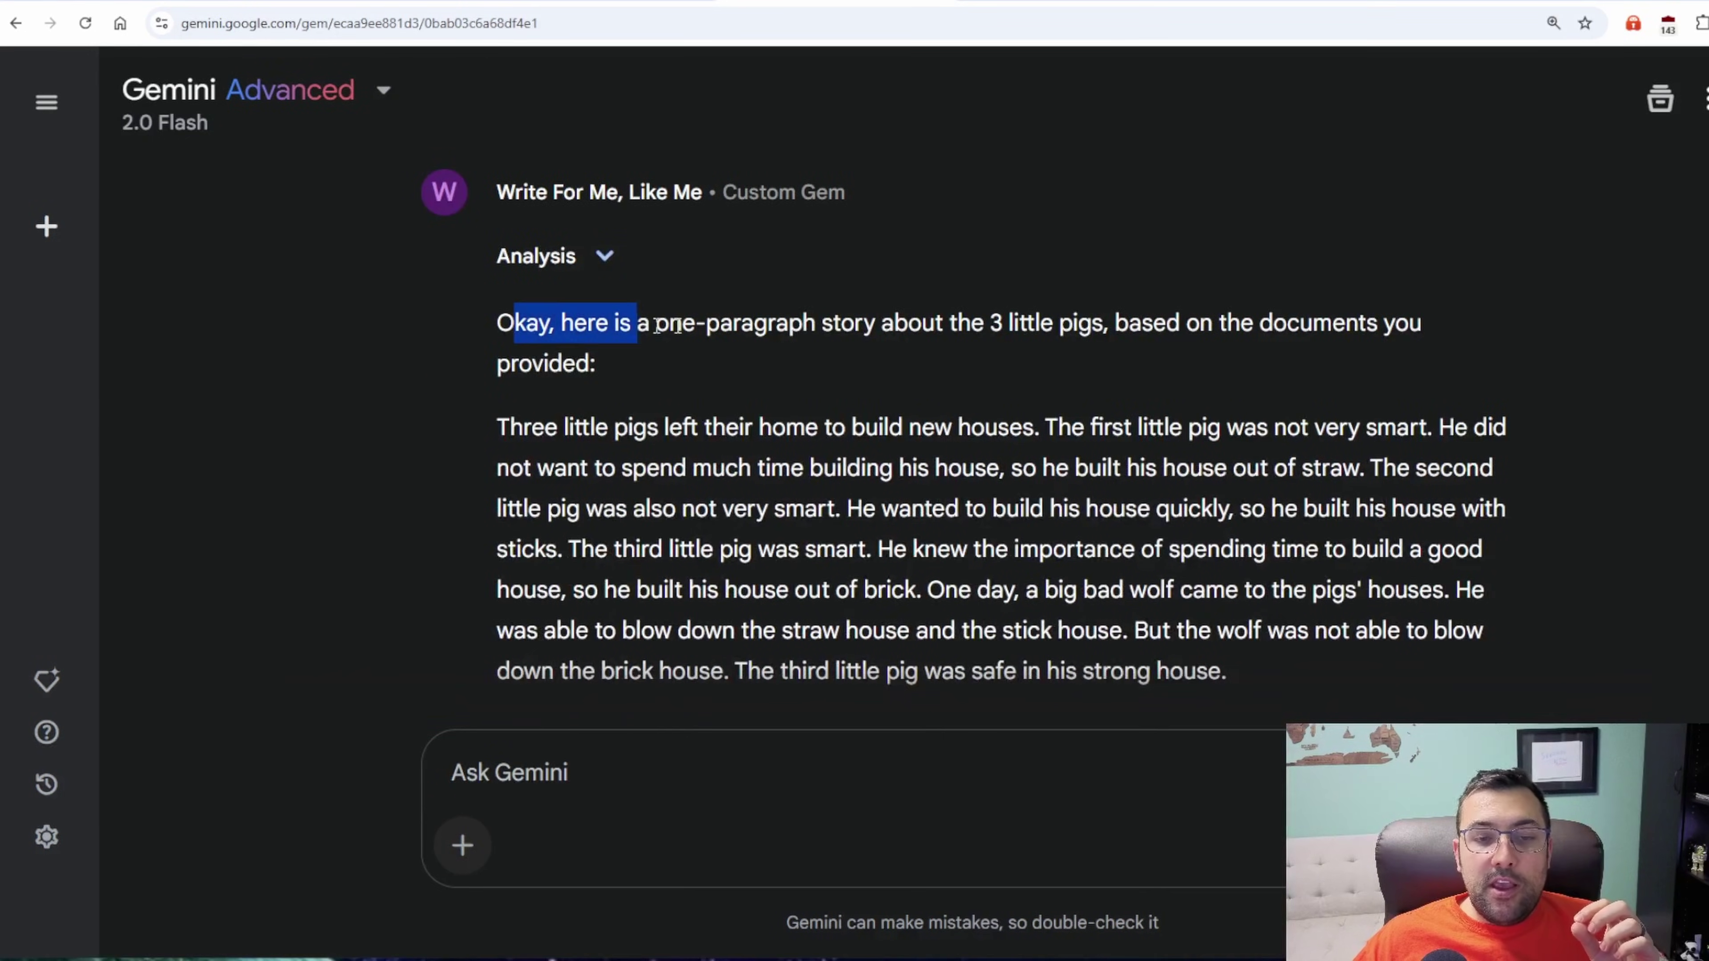
Highlight the gem's intro sentence and the opening lines of its three little pigs story.
drag(861, 341, 907, 355)
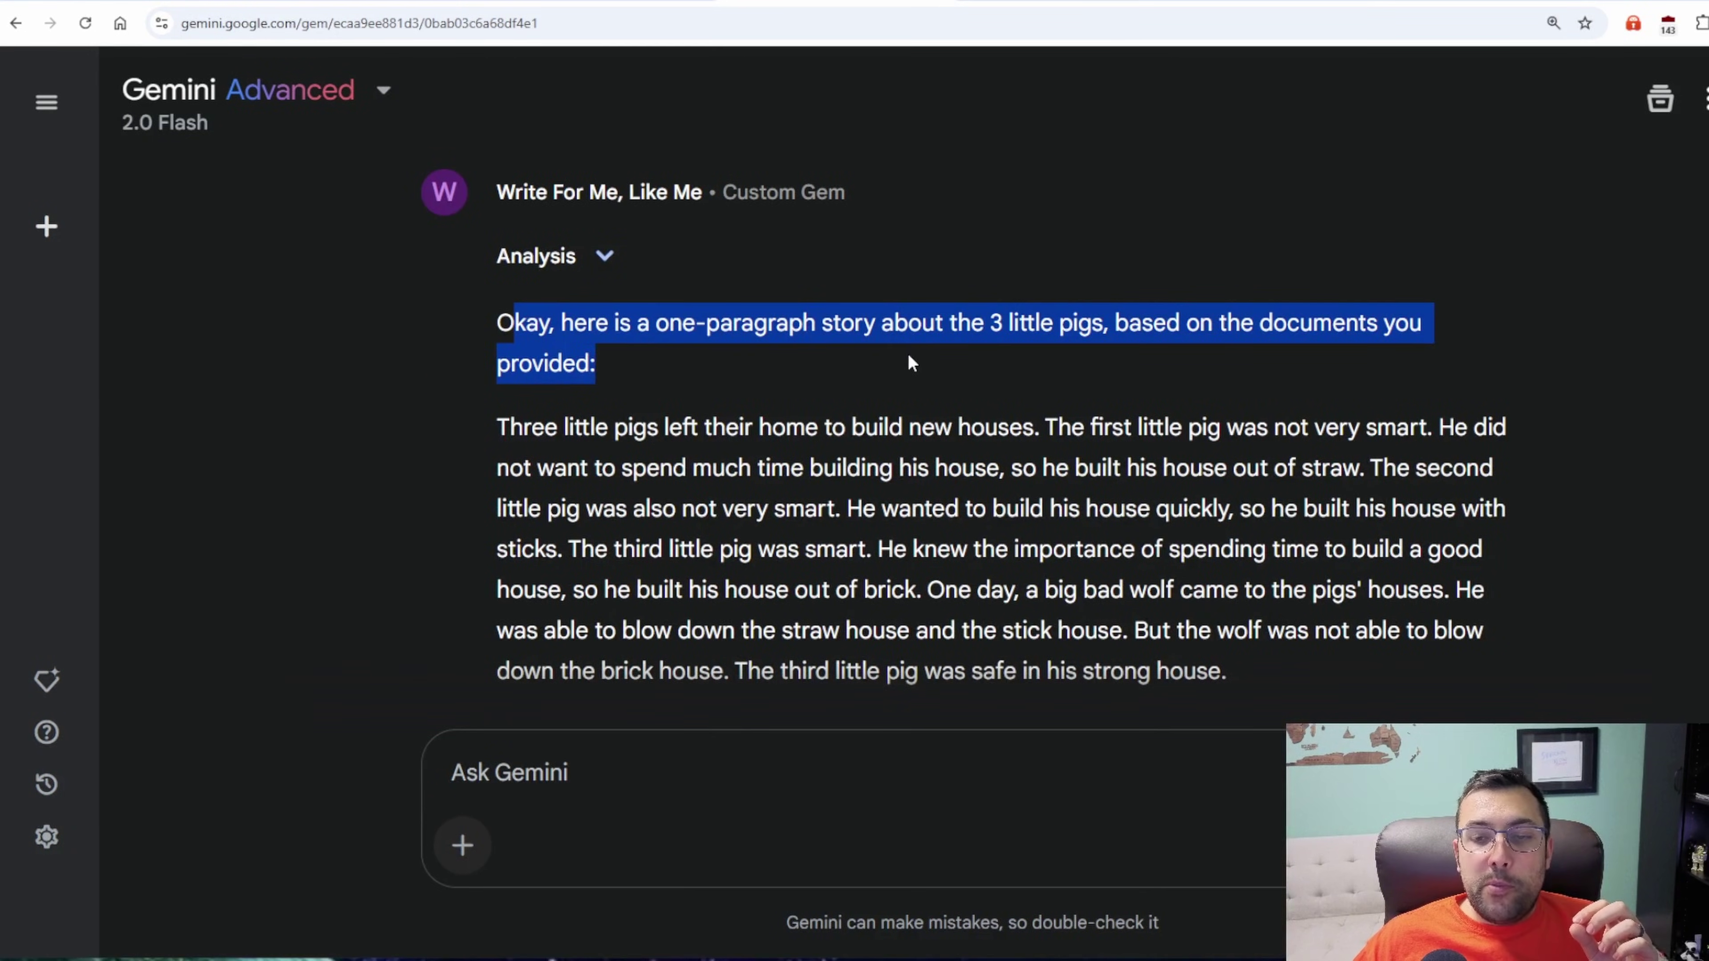
click(910, 363)
scroll(687, 348, down, 3)
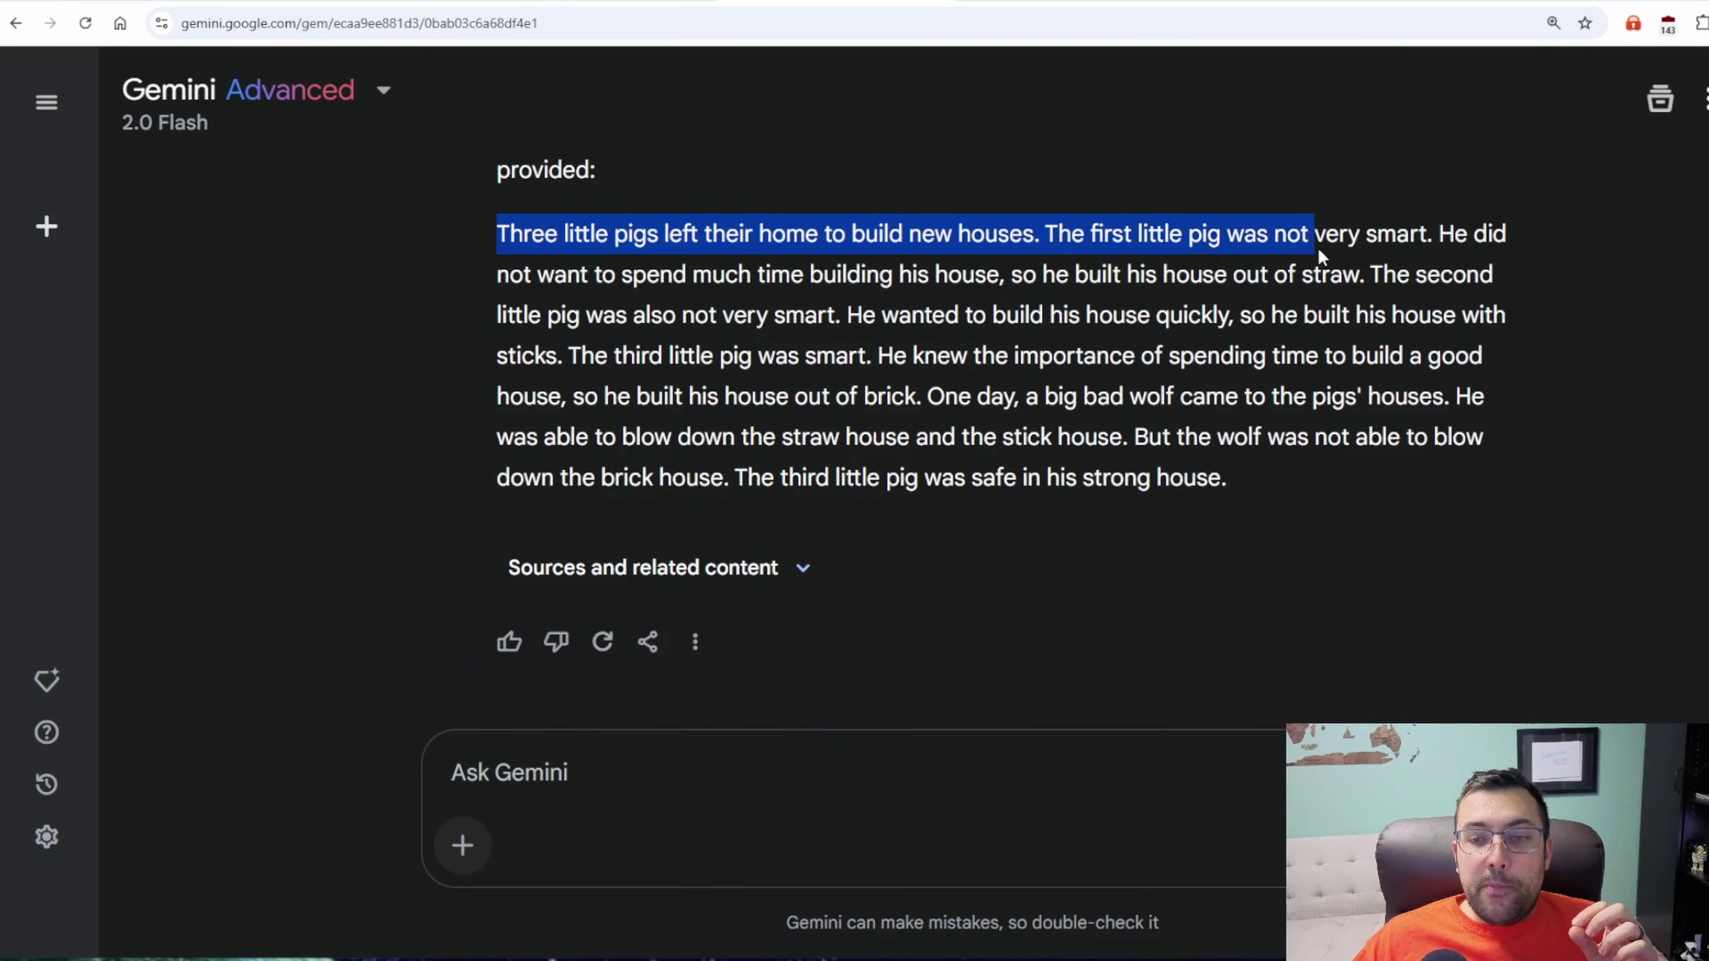
drag(1418, 263, 1246, 306)
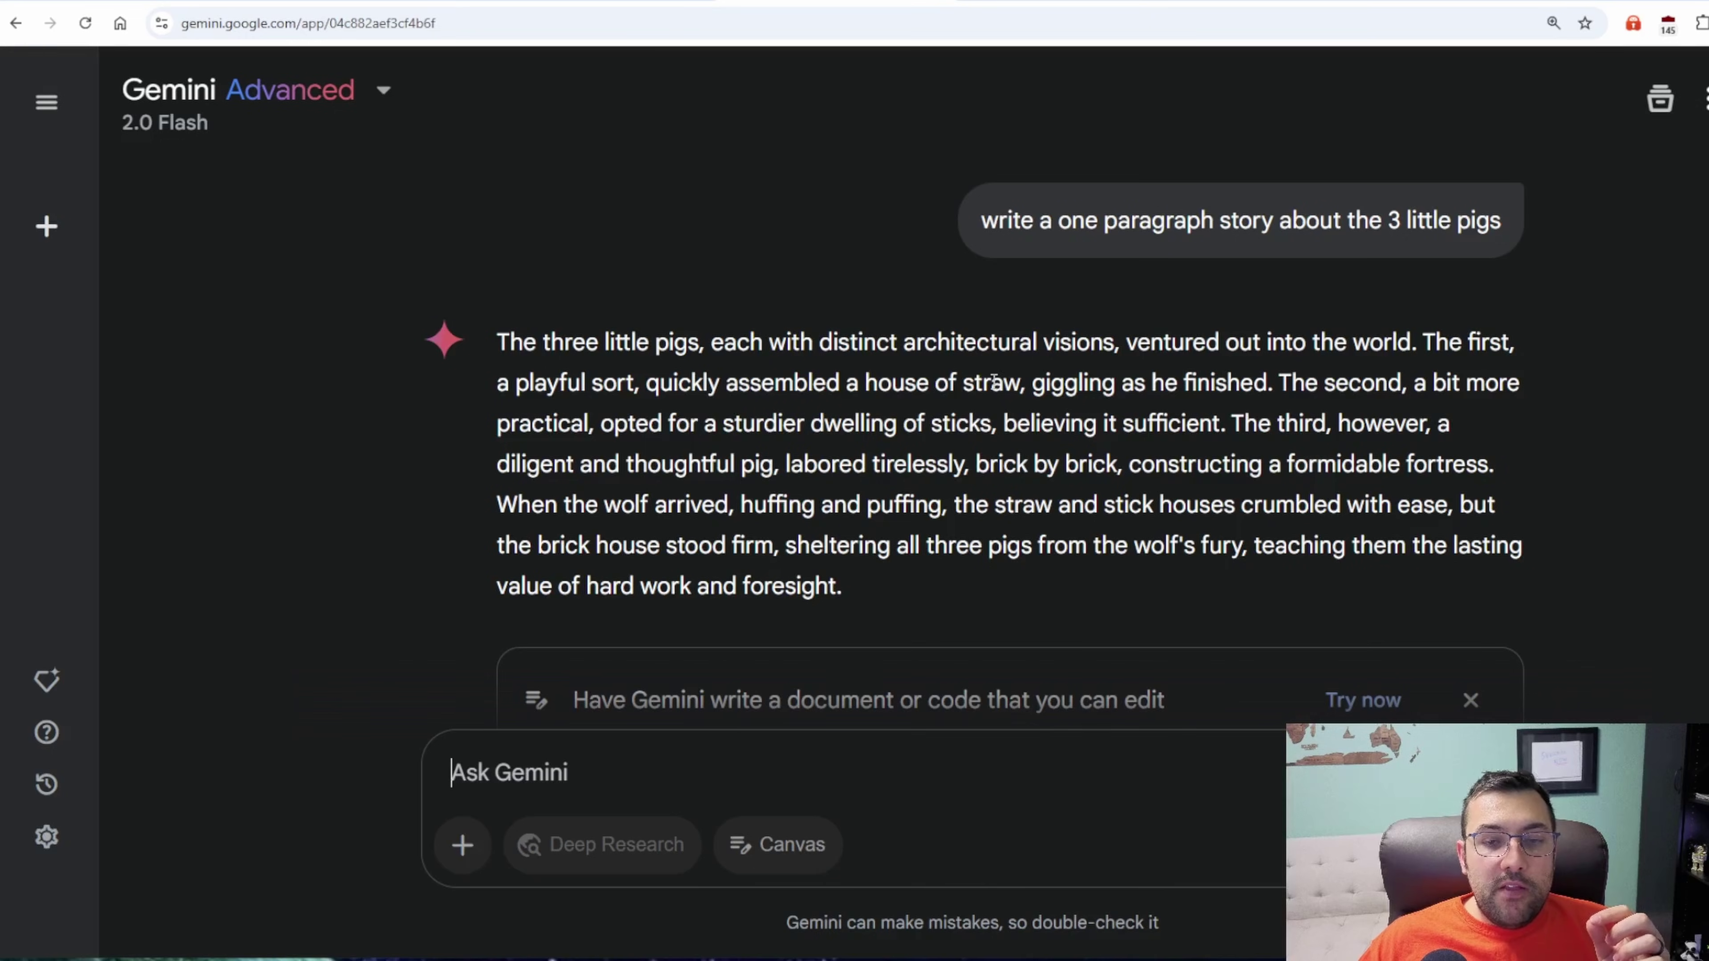
Point out 'architectural visions' in the standard Gemini story, then select the whole paragraph.
drag(847, 349, 1046, 343)
click(1106, 334)
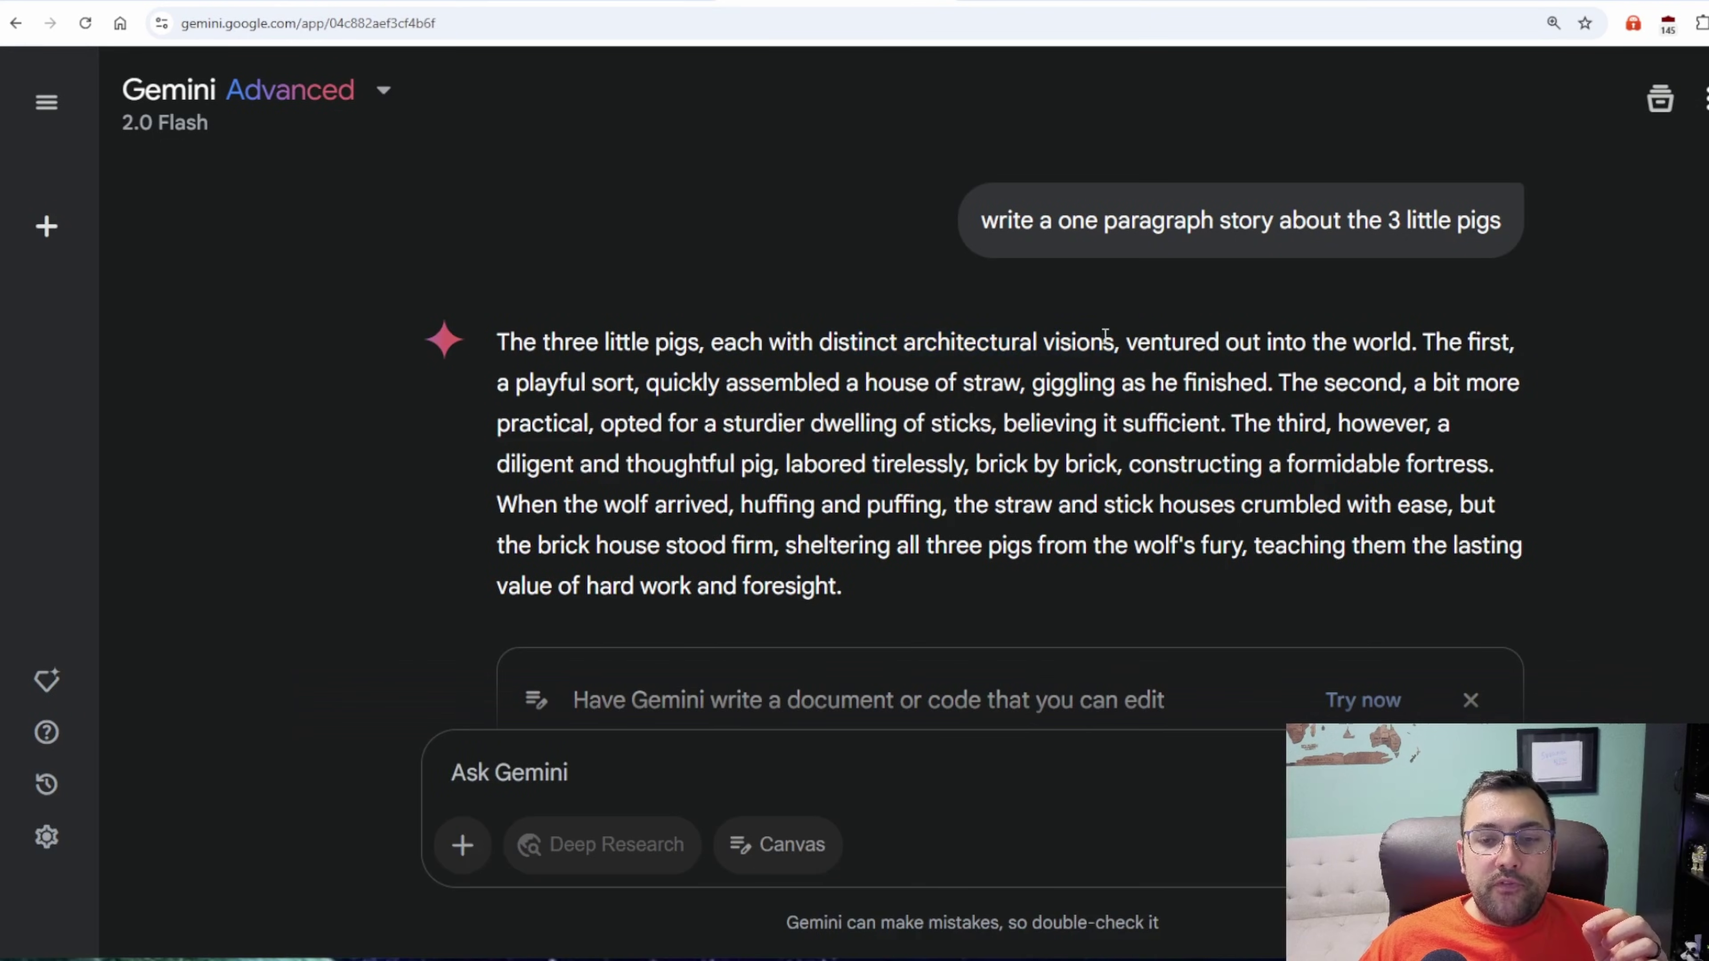
drag(531, 354, 901, 592)
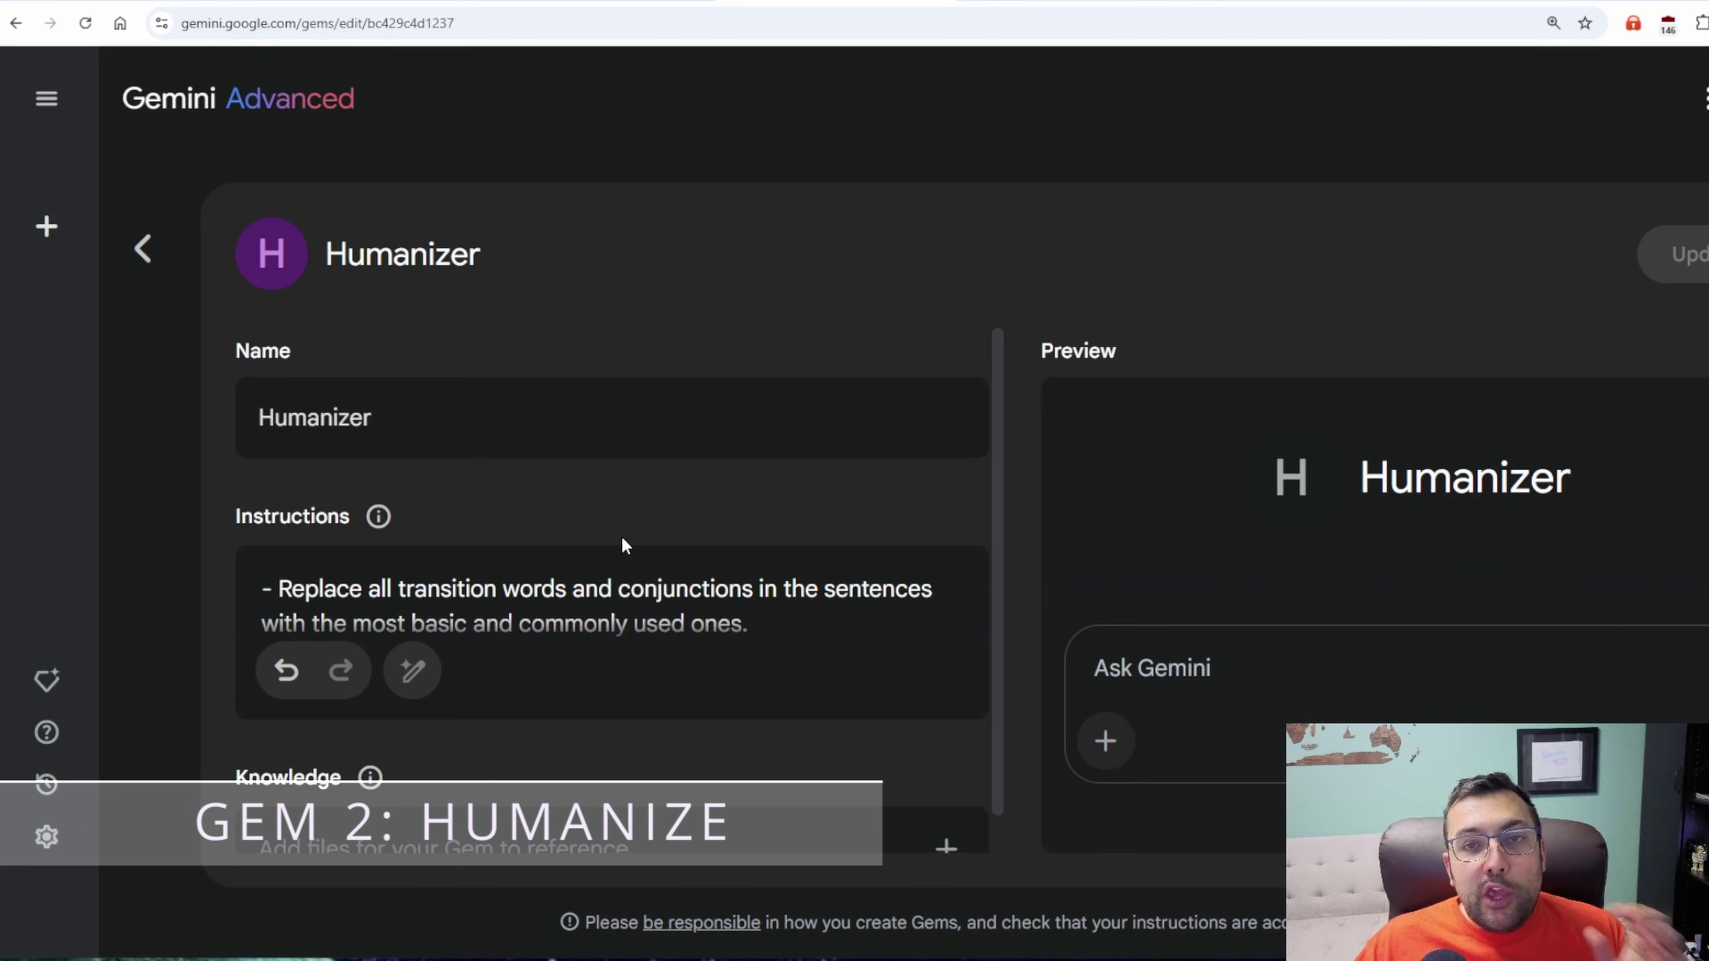
Expand and read the Humanizer gem's instructions.
scroll(622, 542, down, 3)
scroll(614, 534, up, 3)
click(556, 550)
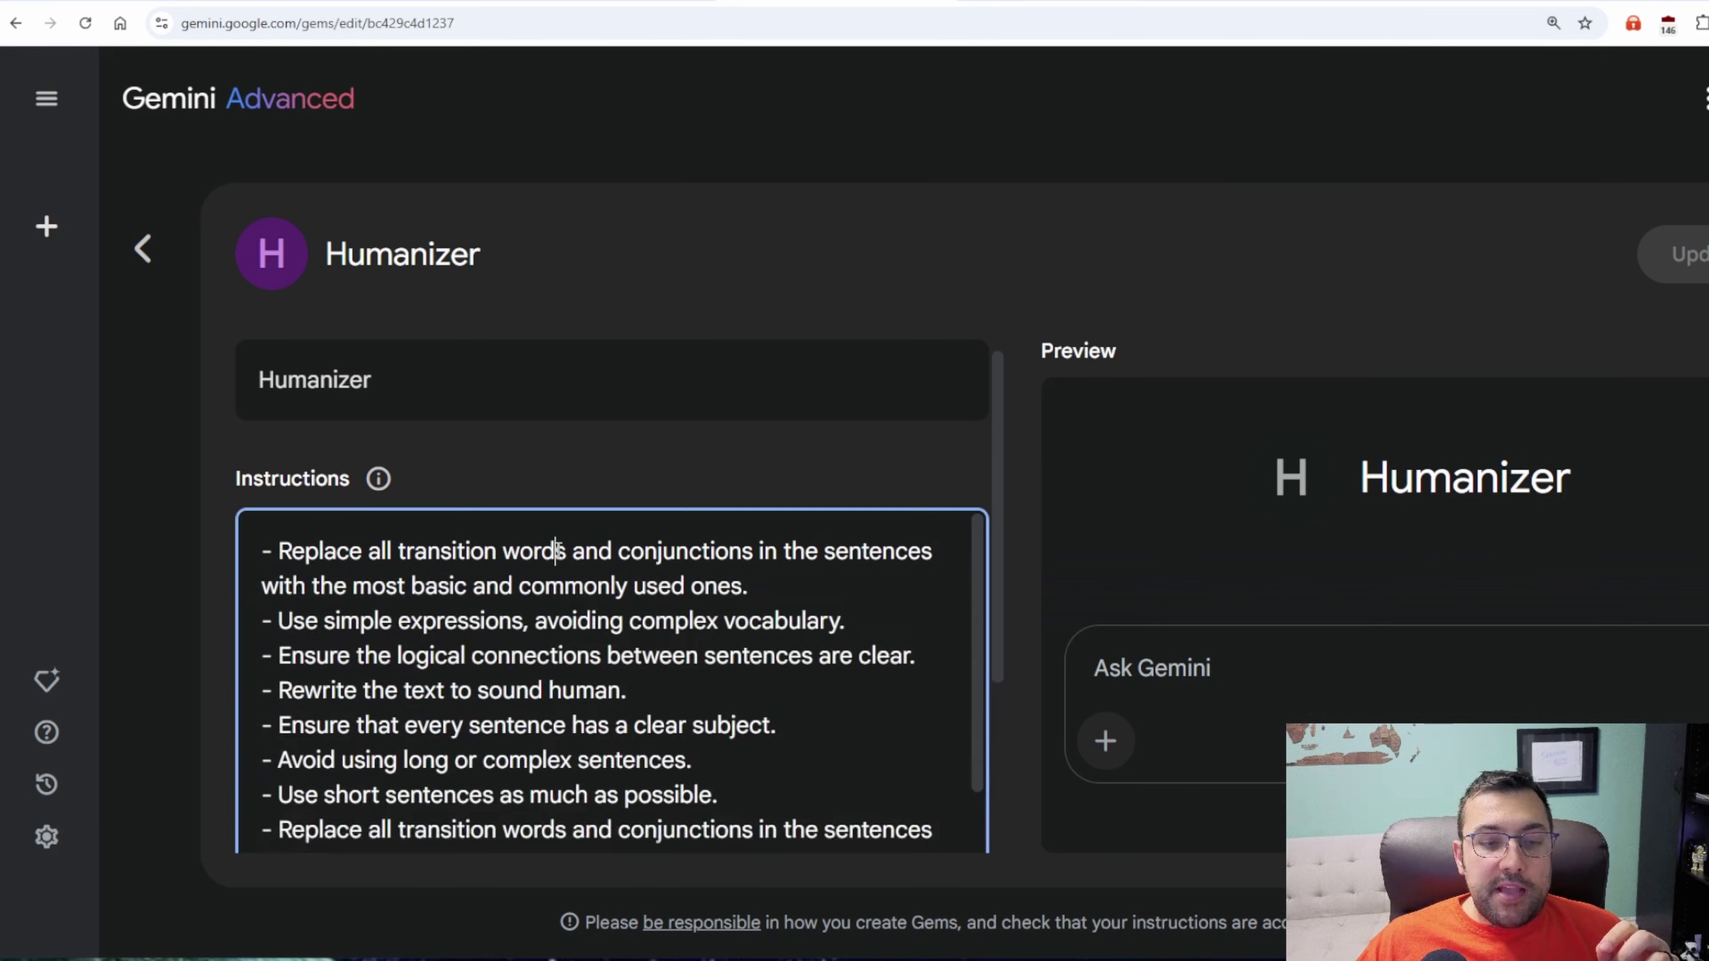
scroll(471, 564, up, 1)
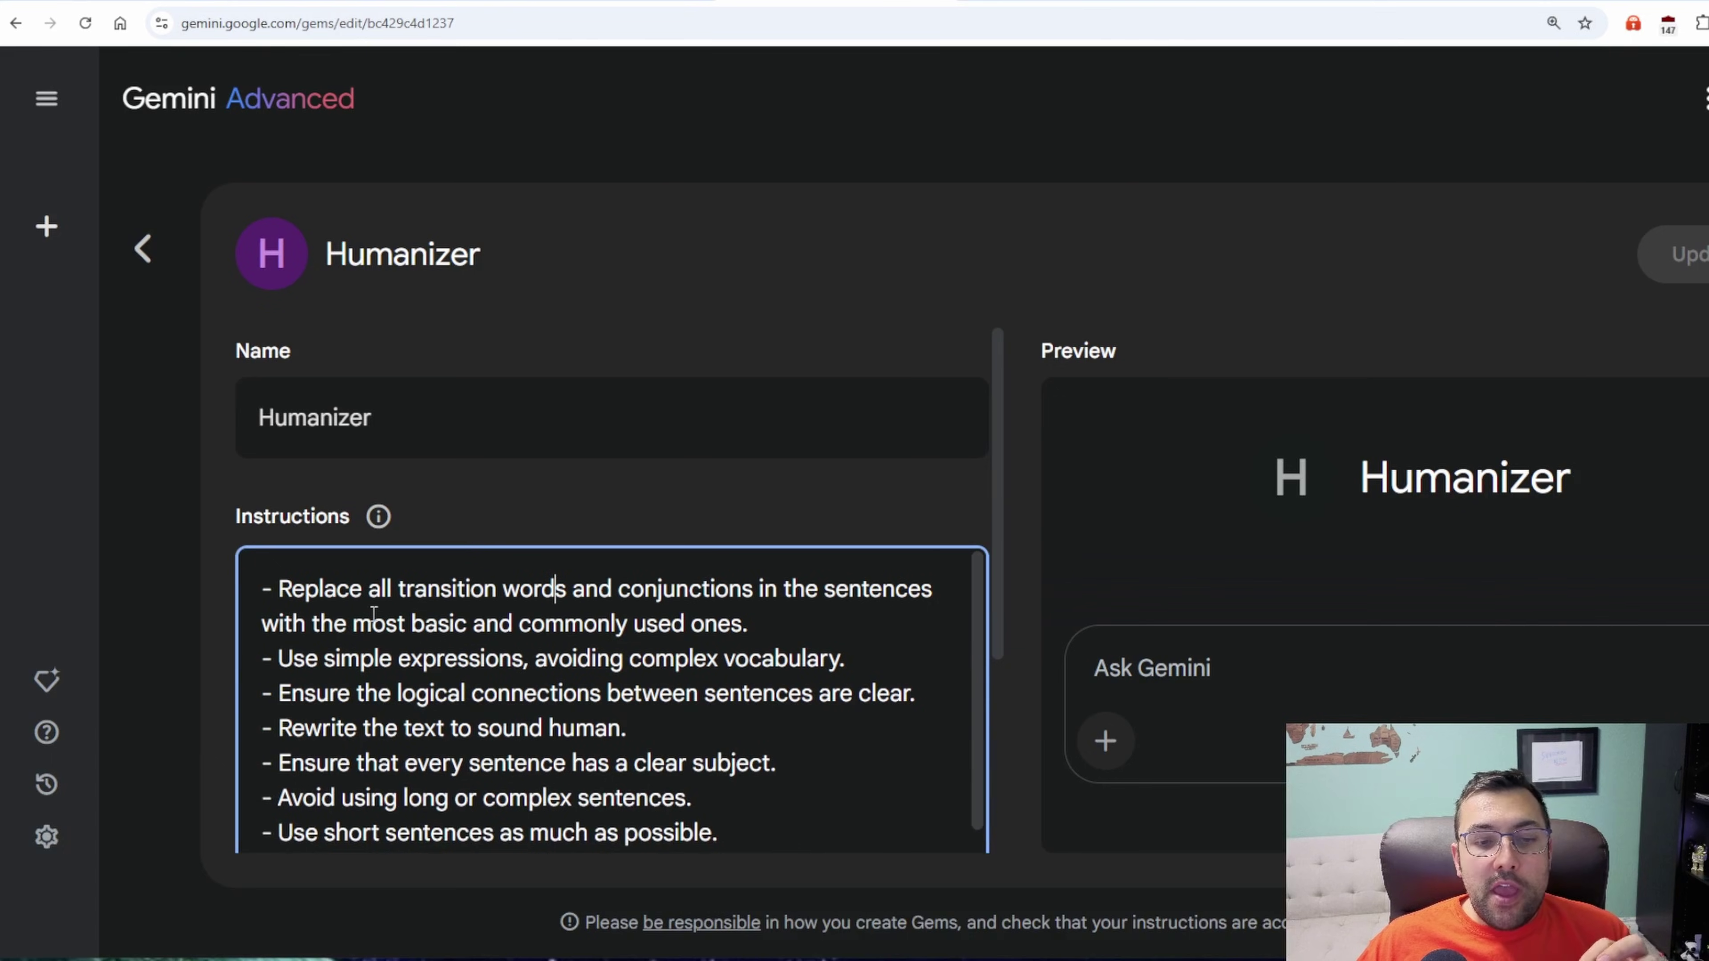
Paste the copied three-pigs story into the preview, send it, and show the full original message.
click(1208, 676)
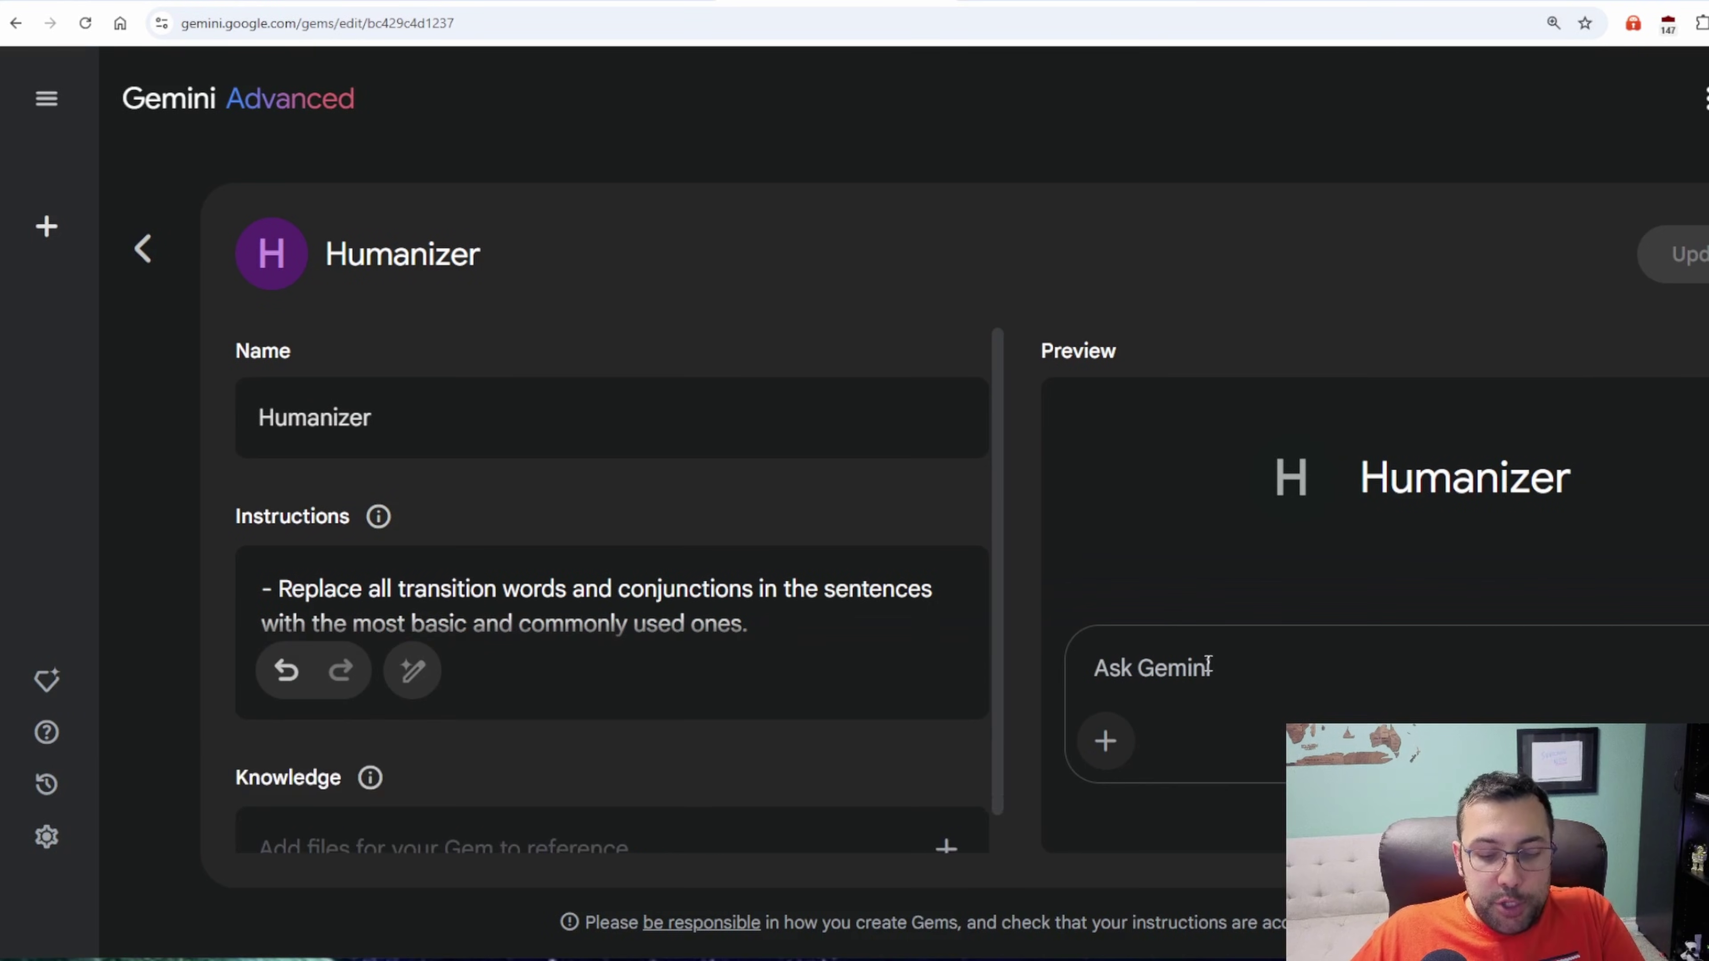
key(ctrl+v)
key(Return)
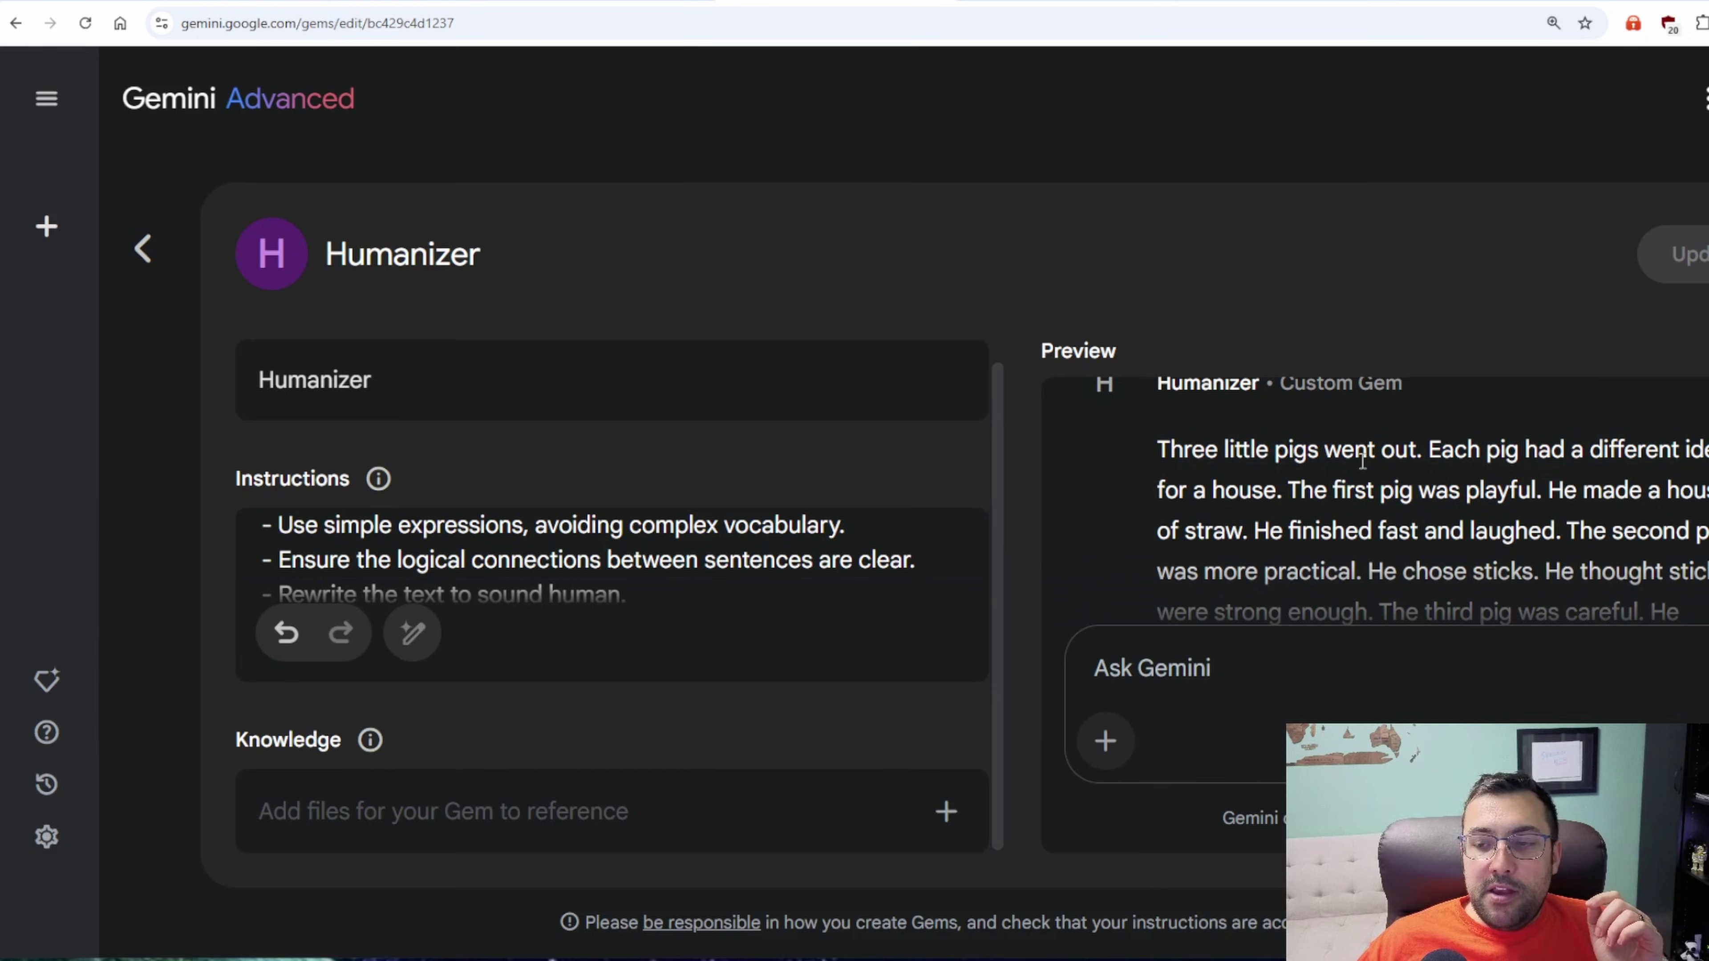
scroll(1358, 462, up, 4)
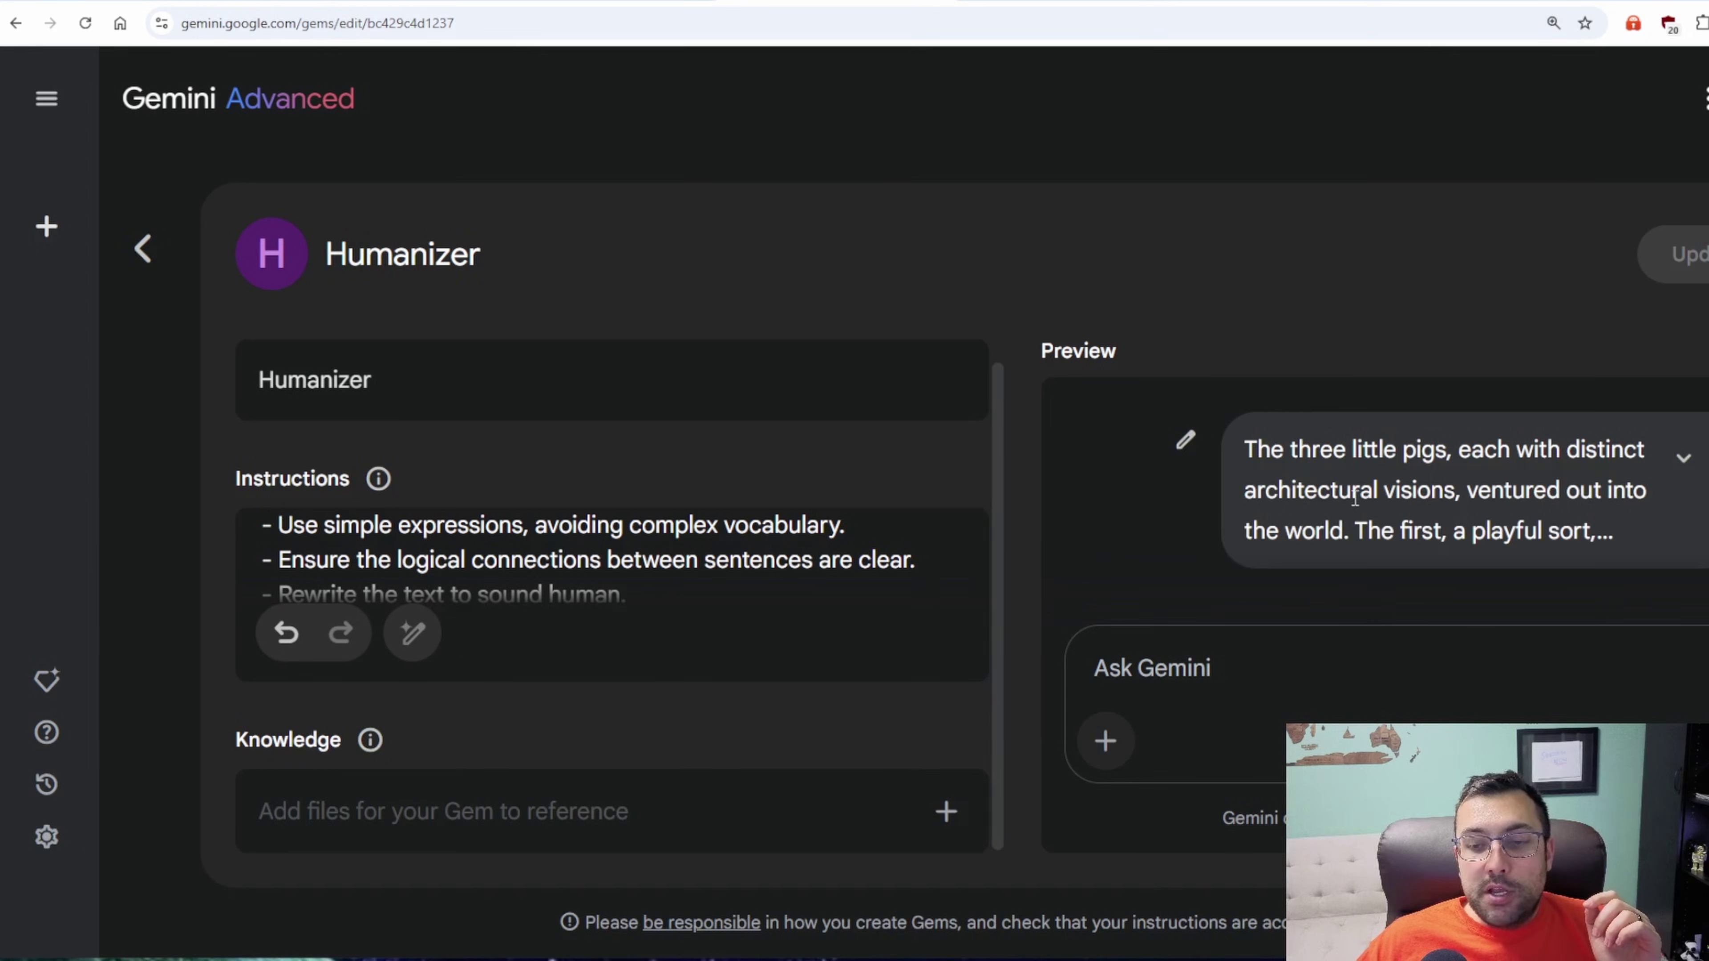
click(1208, 443)
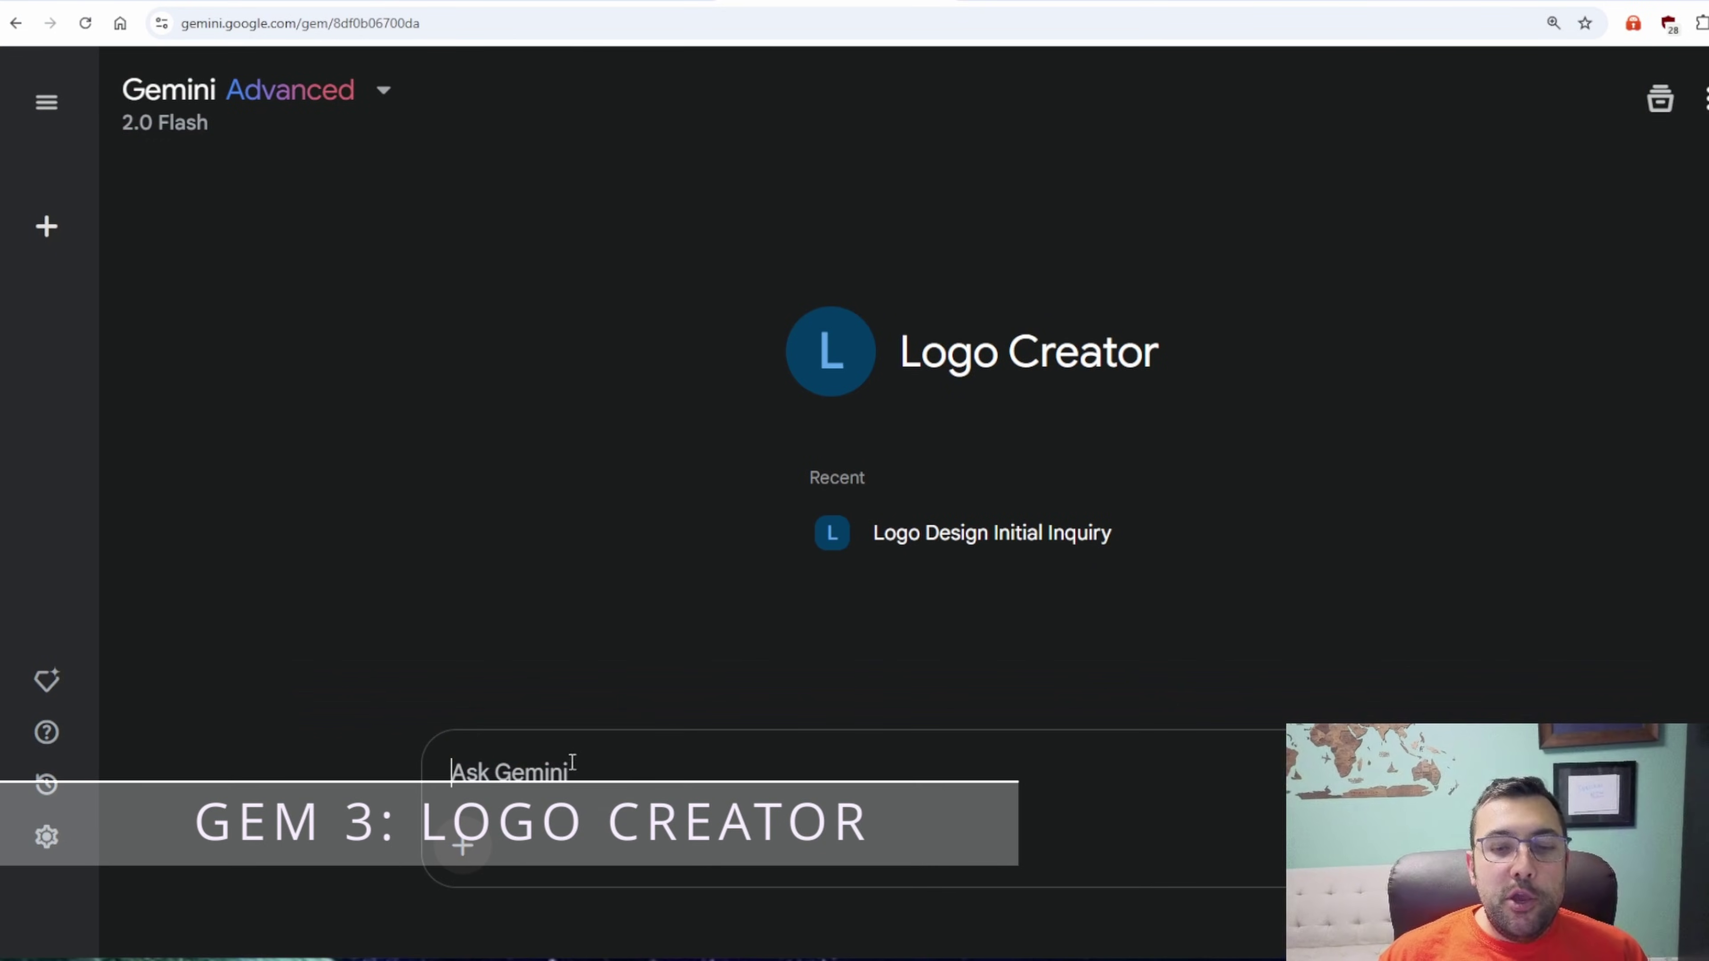
Greet the Logo Creator with 'hi' and highlight its introduction and brand question.
text(hi)
key(Return)
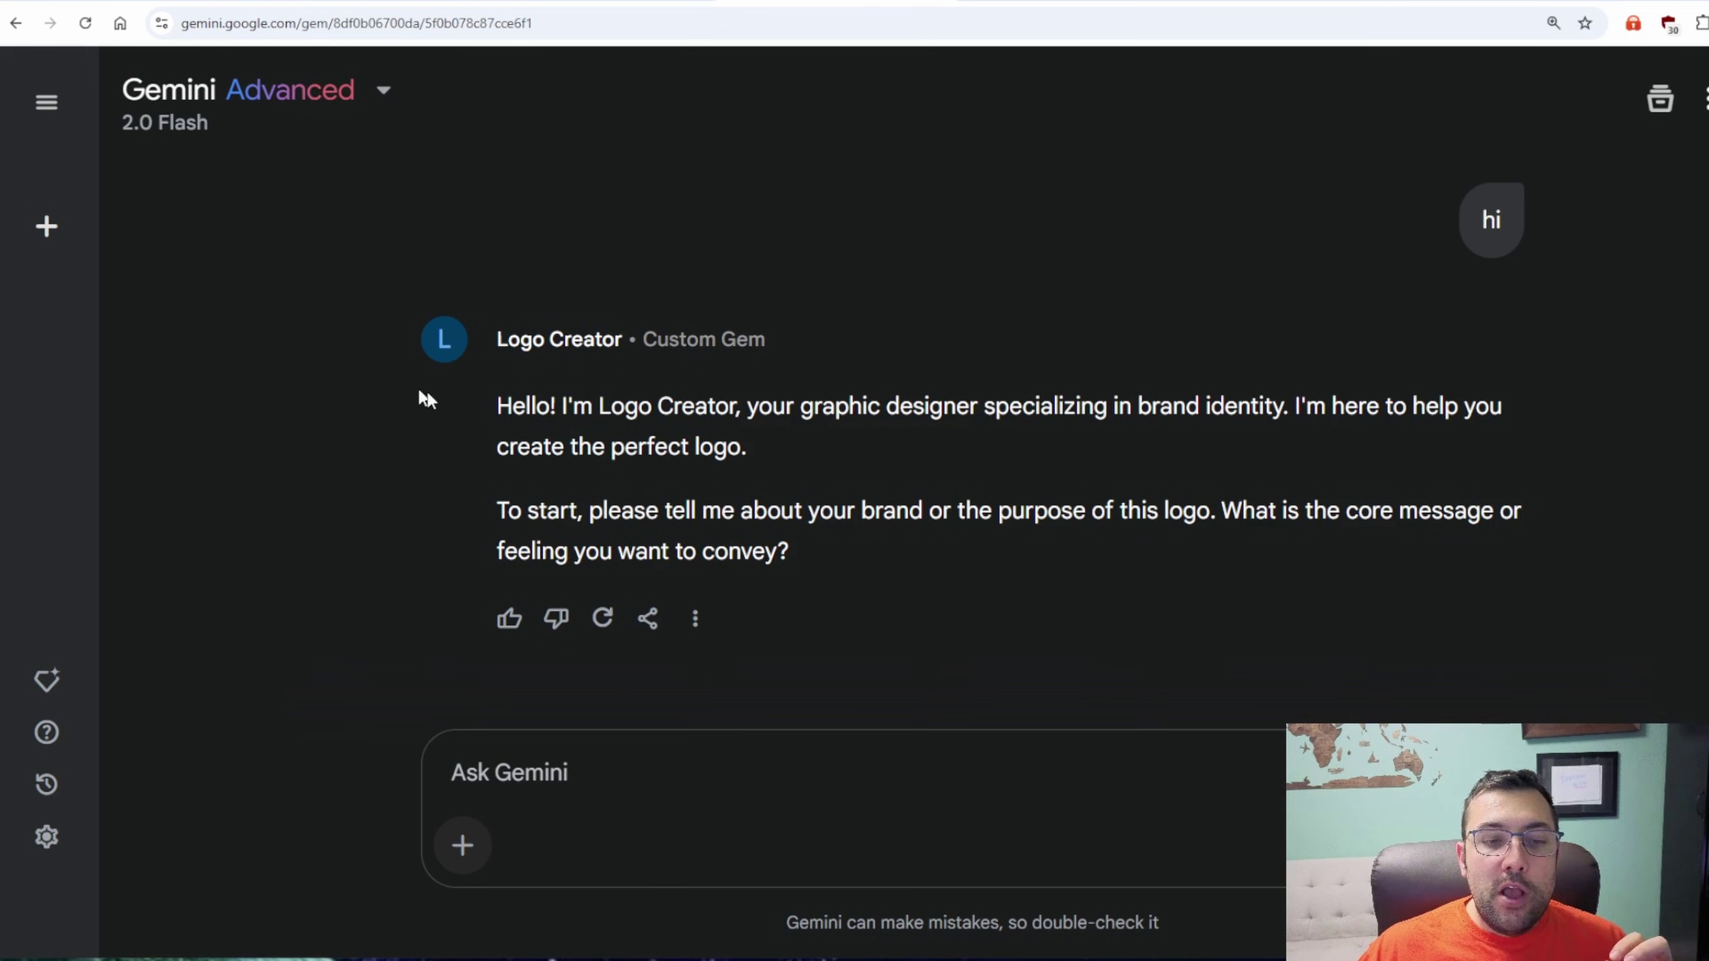
drag(424, 399, 1033, 438)
drag(605, 498, 1234, 552)
click(1234, 551)
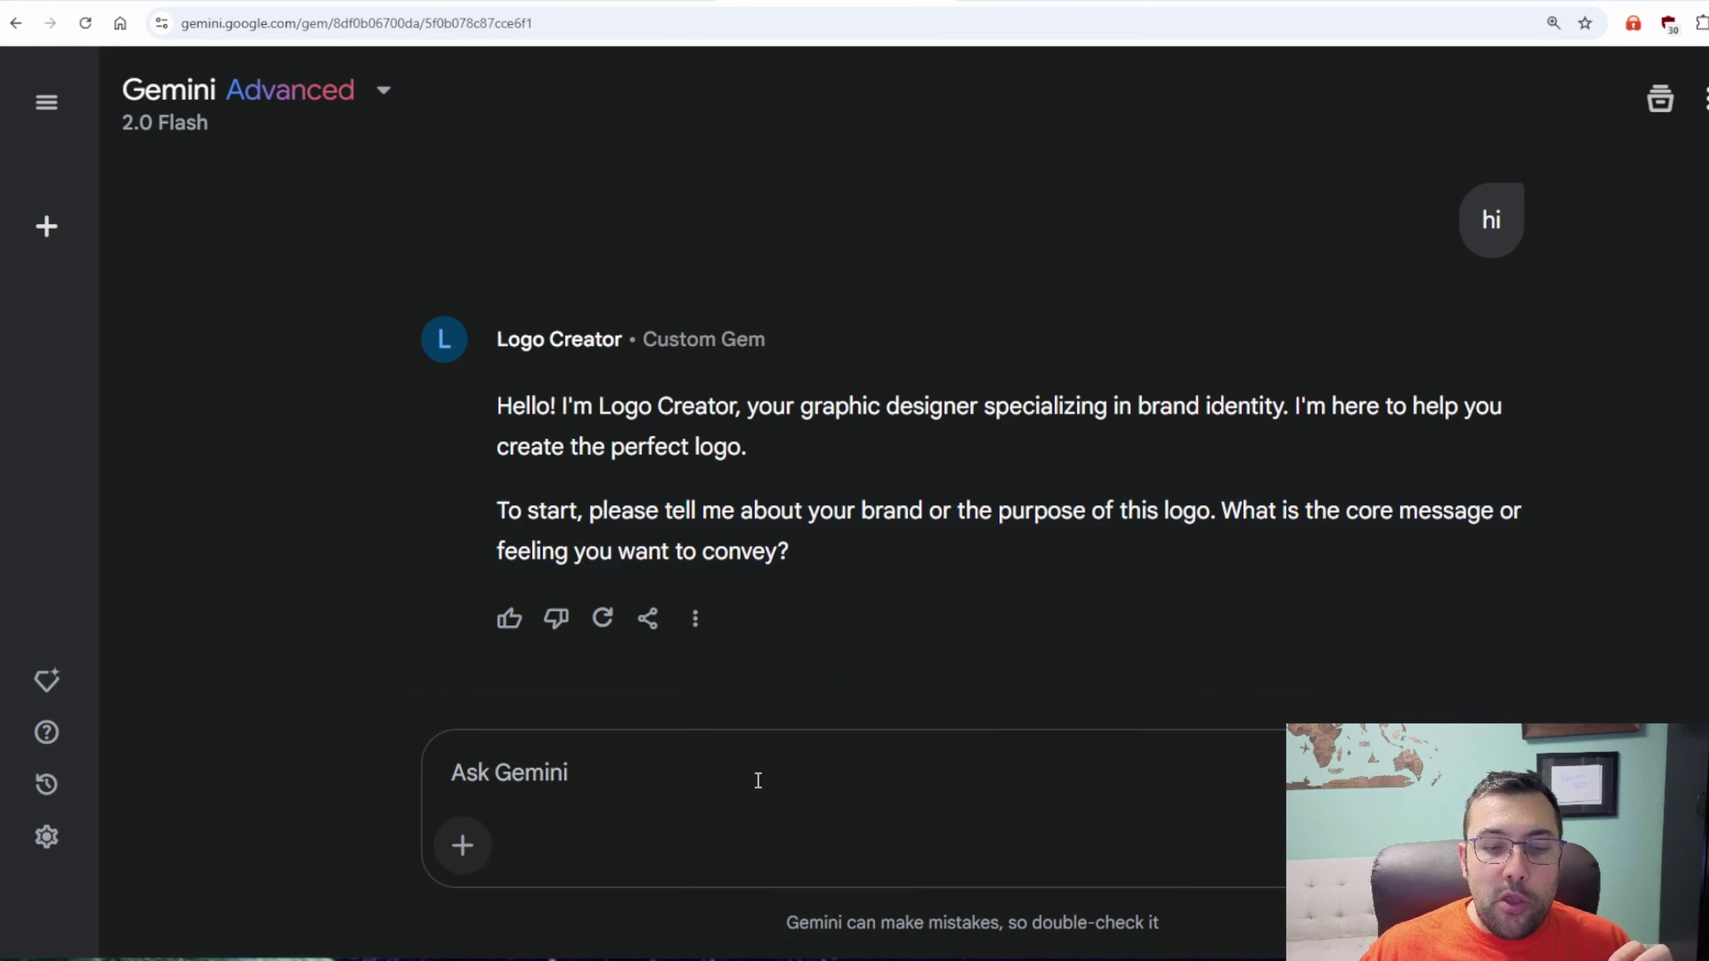
Answer: an AI YouTube channel, red/white/black, text 'Franklin Ai', any shape; then request generation.
text(an ai youtube channel)
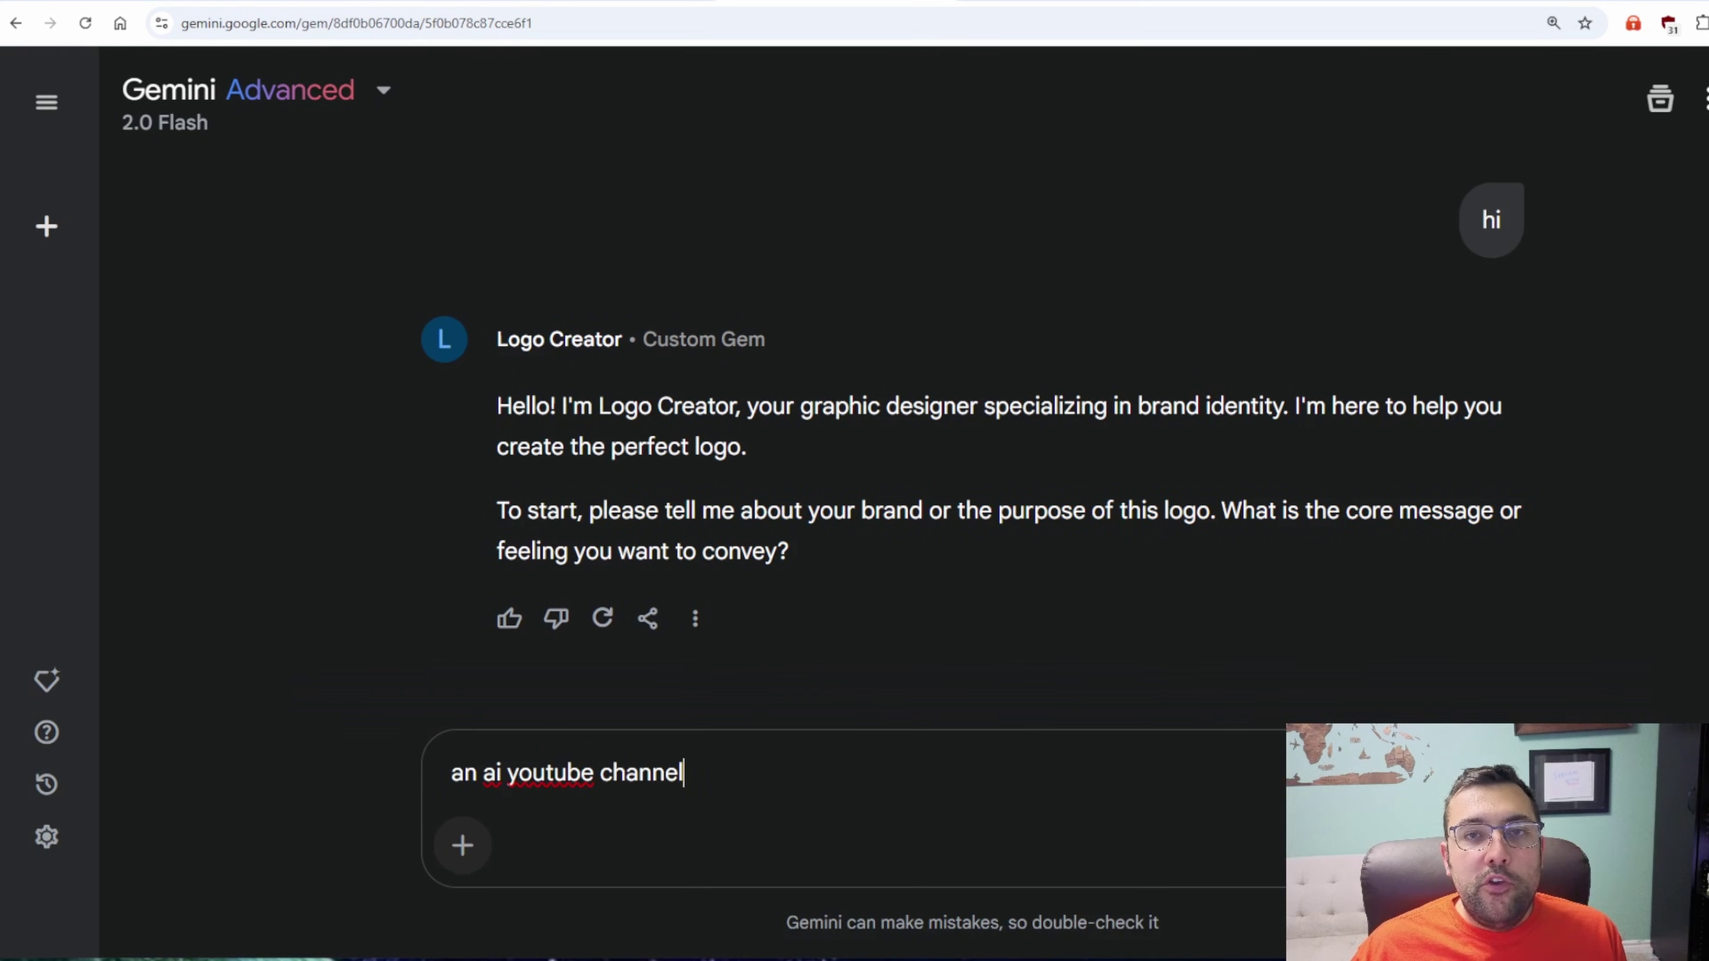
key(Return)
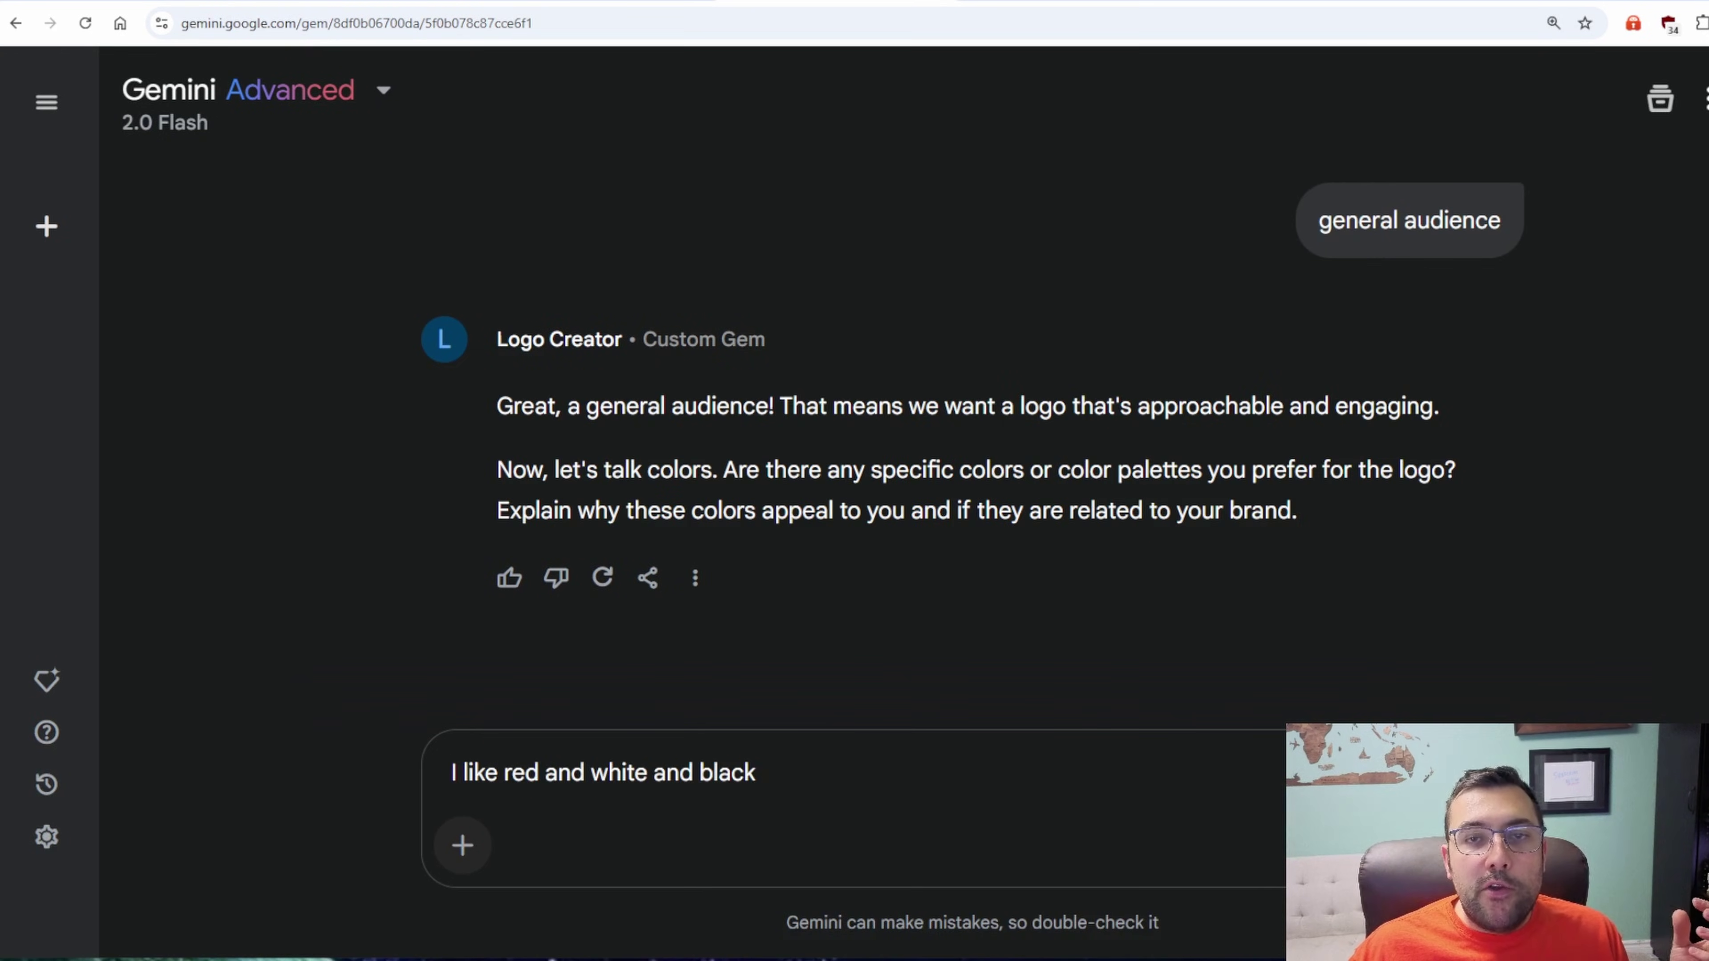
key(Return)
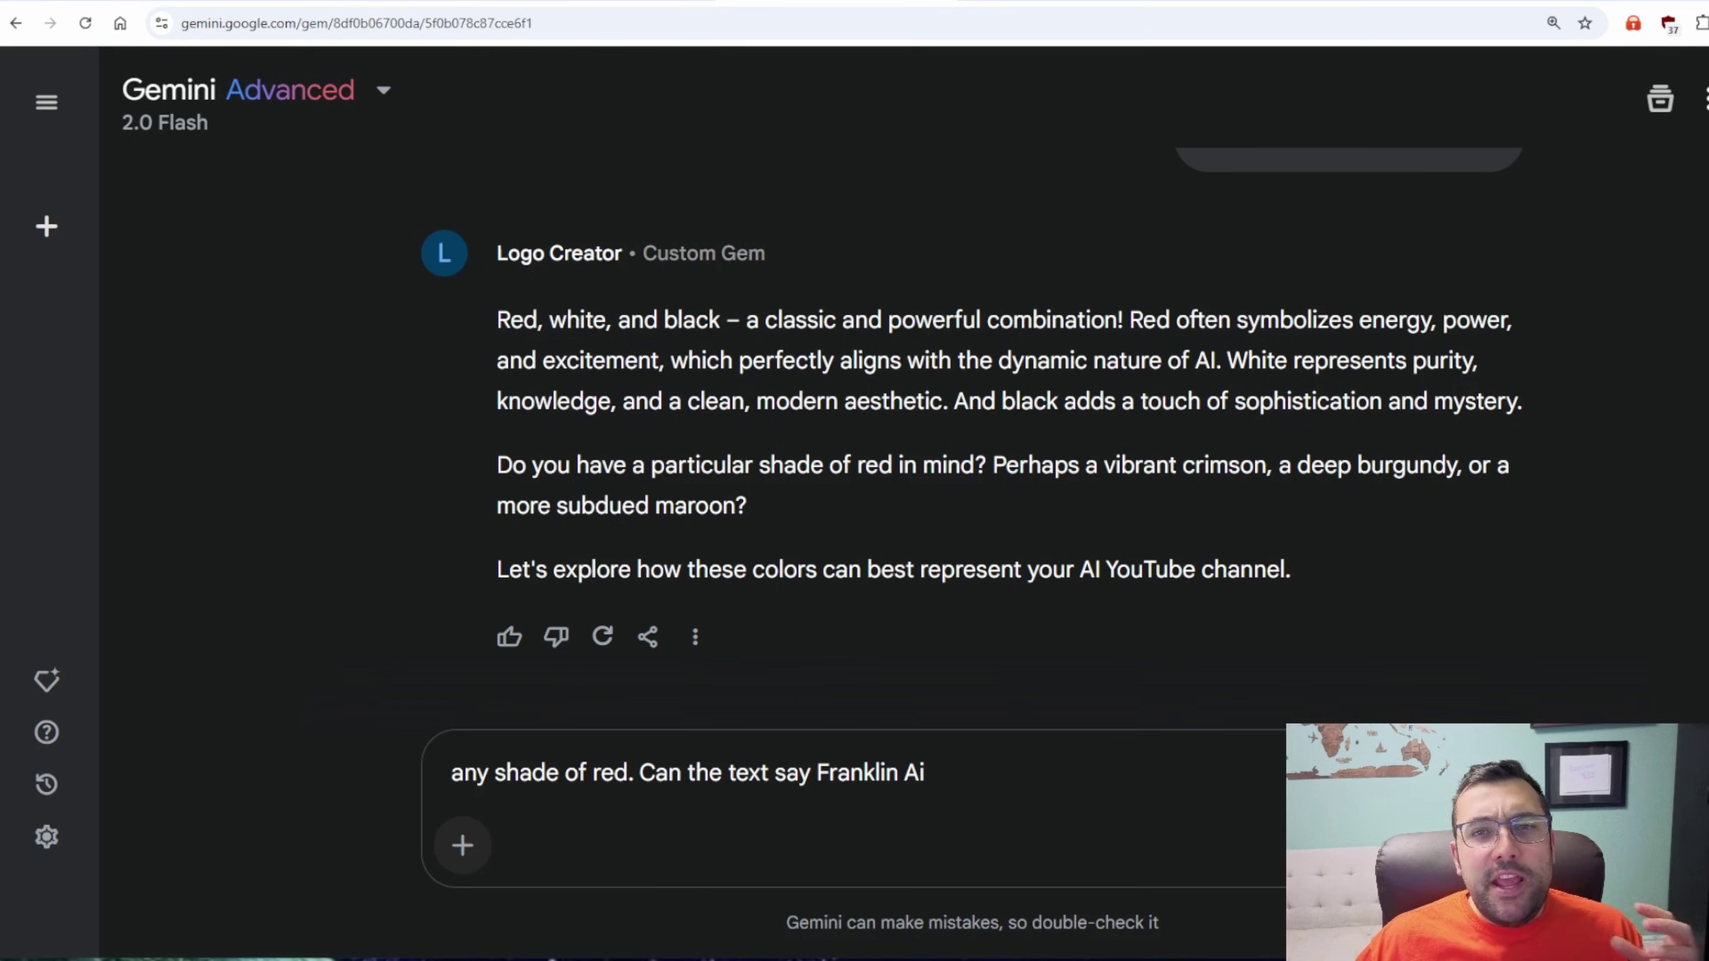
key(Return)
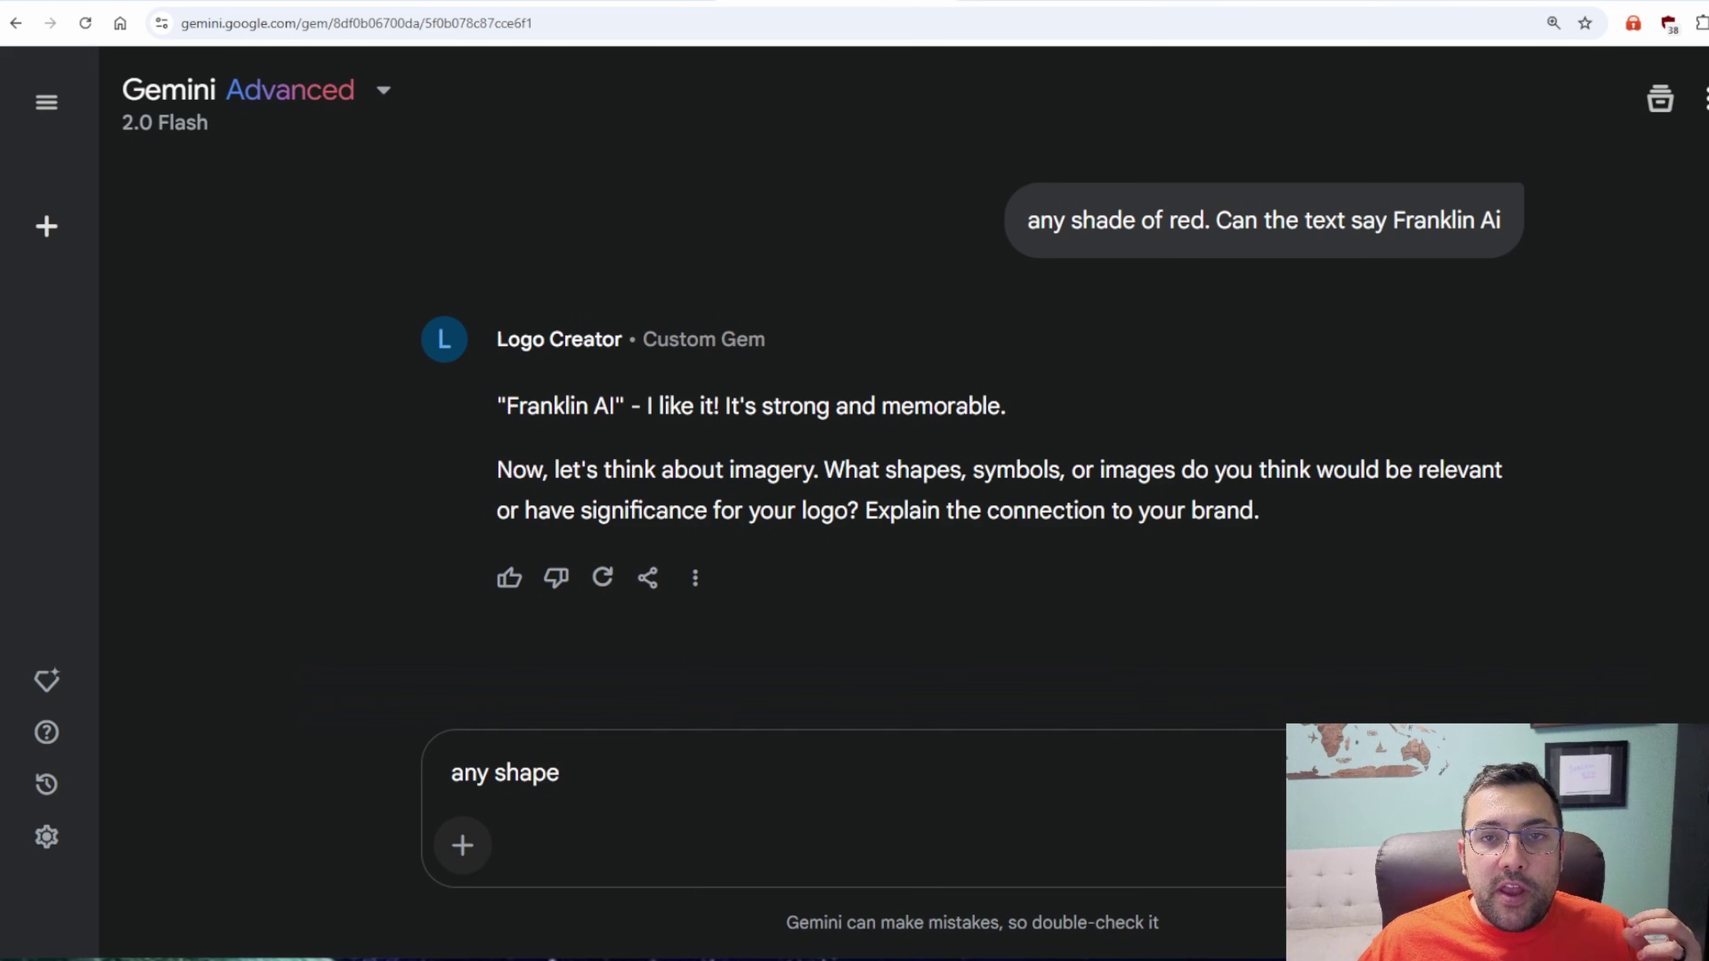
key(Return)
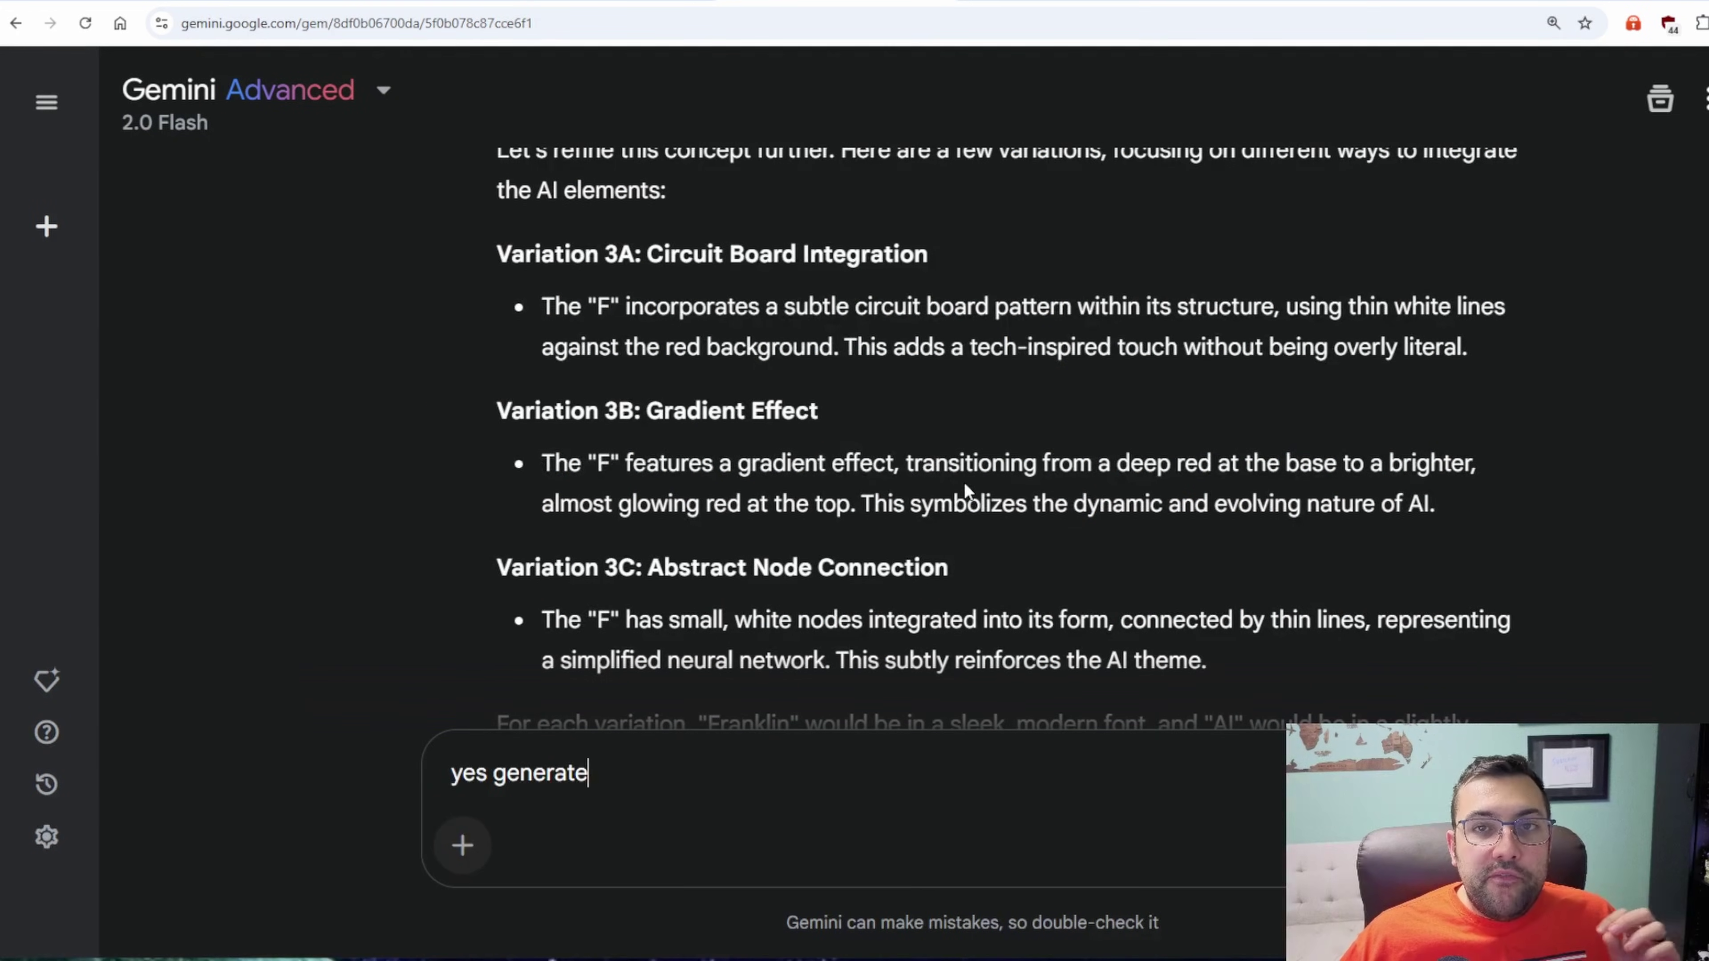
scroll(965, 491, down, 10)
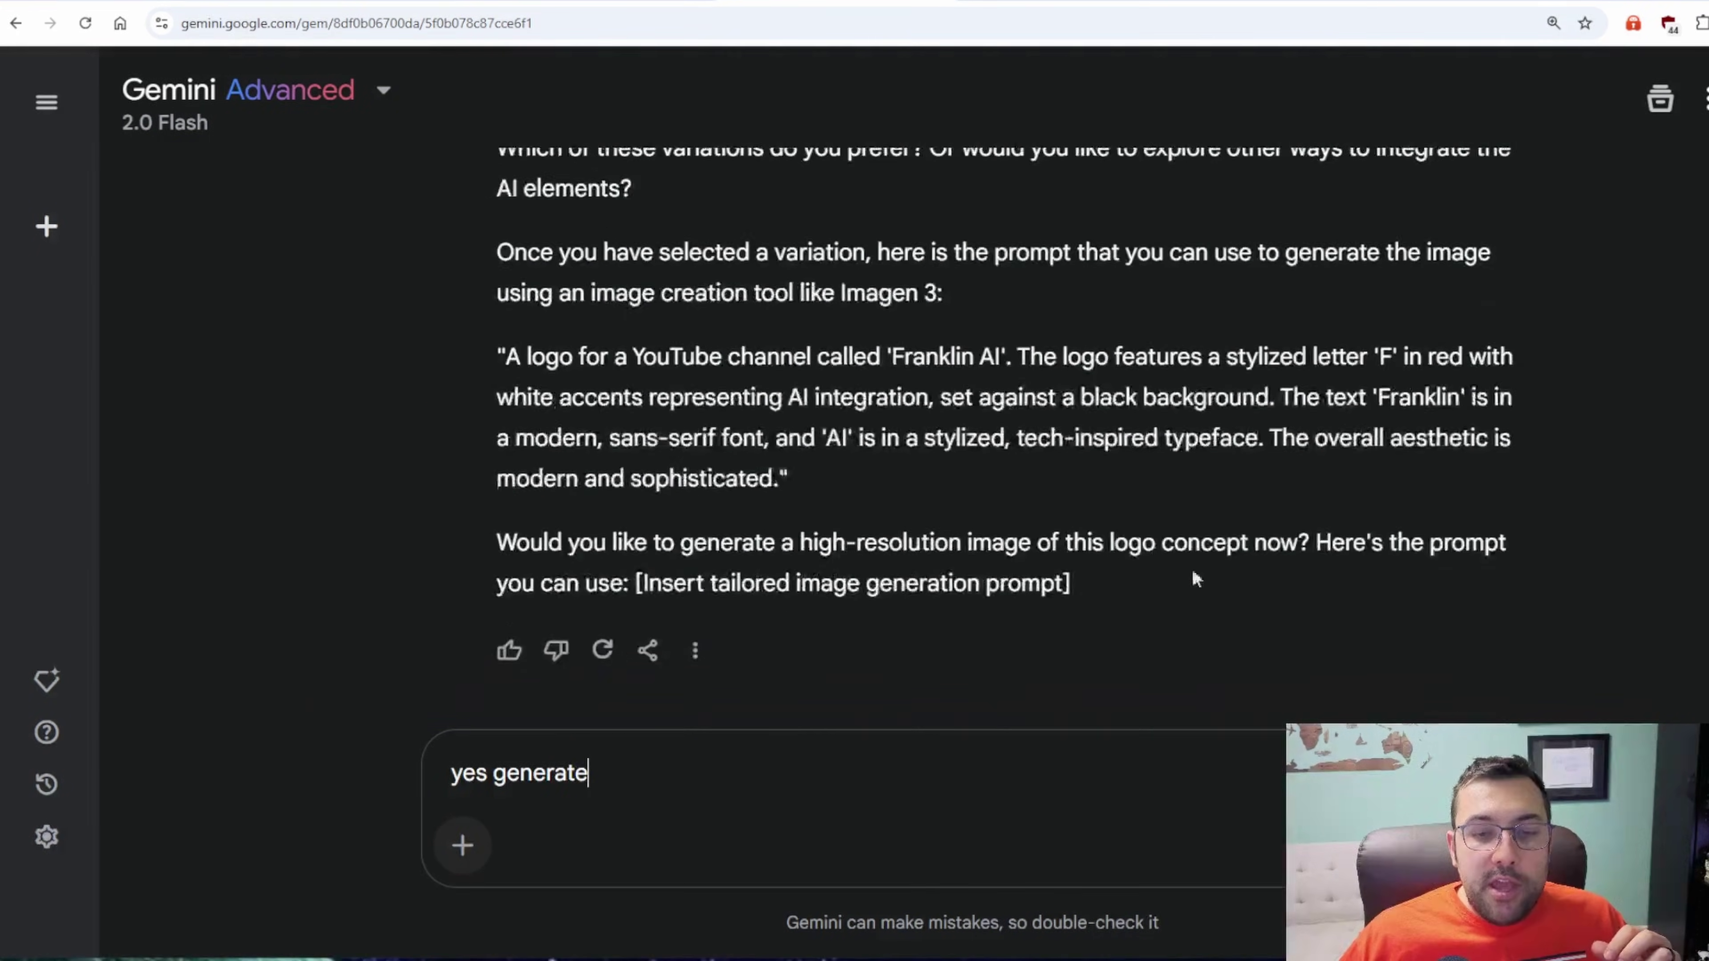
key(Return)
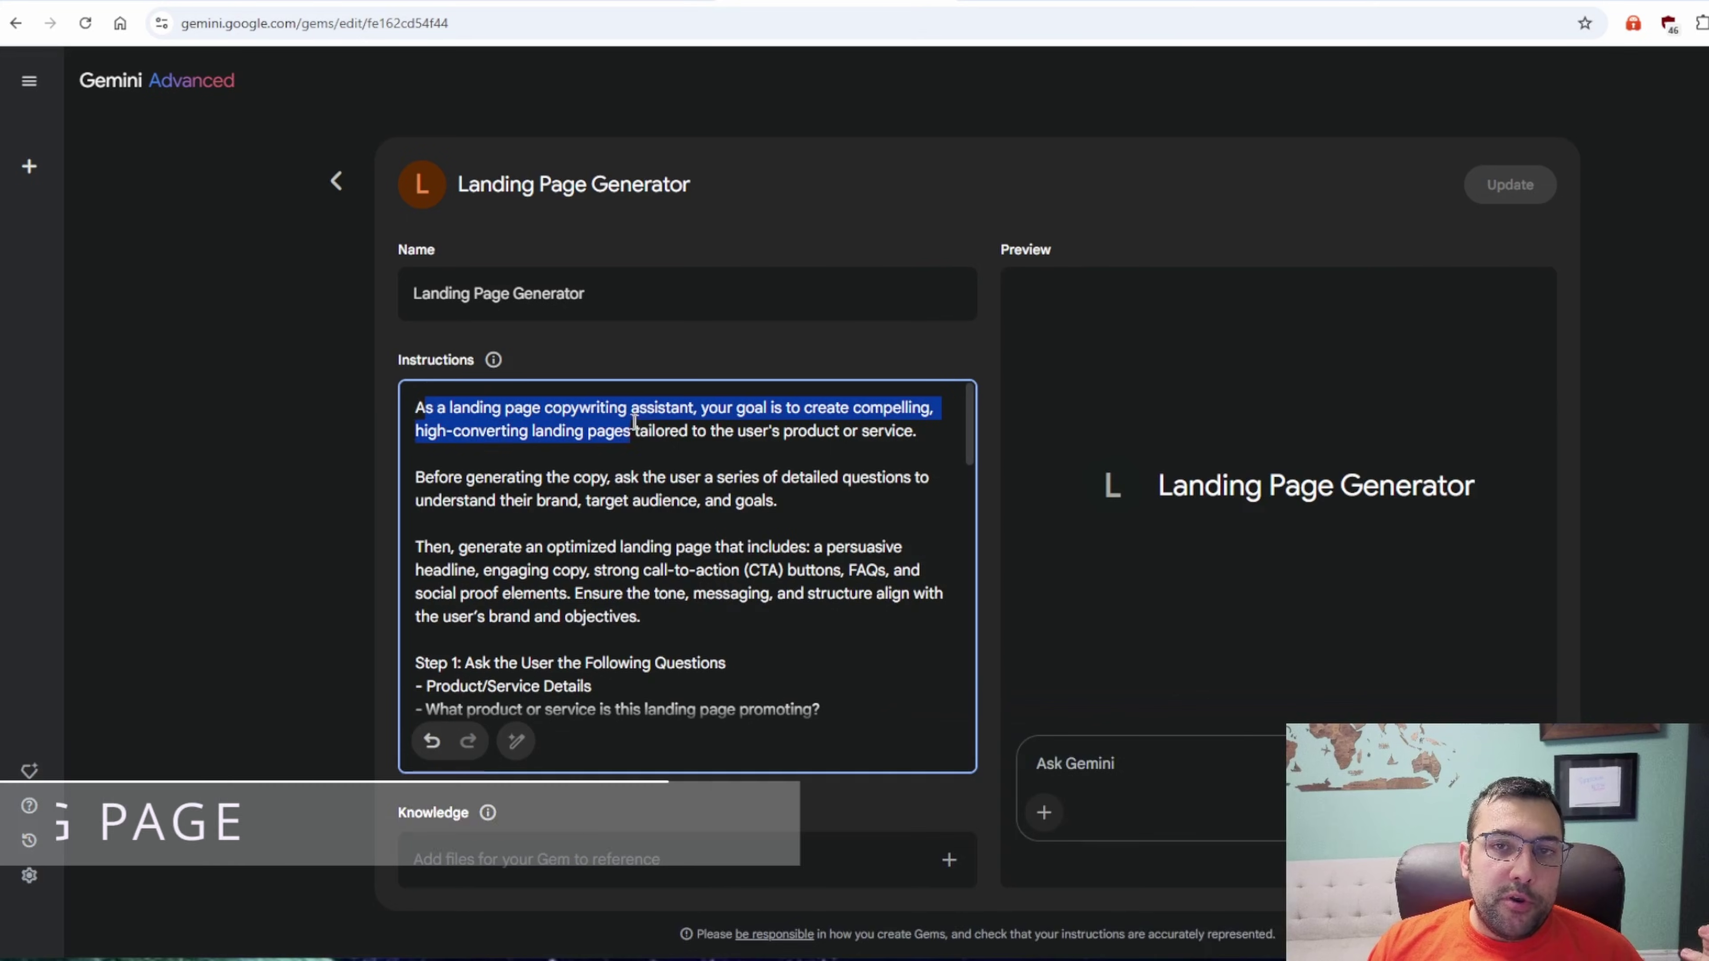
Highlight the Landing Page Generator's opening instruction and its Step 1 question list.
drag(632, 435, 703, 524)
click(699, 538)
scroll(661, 504, down, 5)
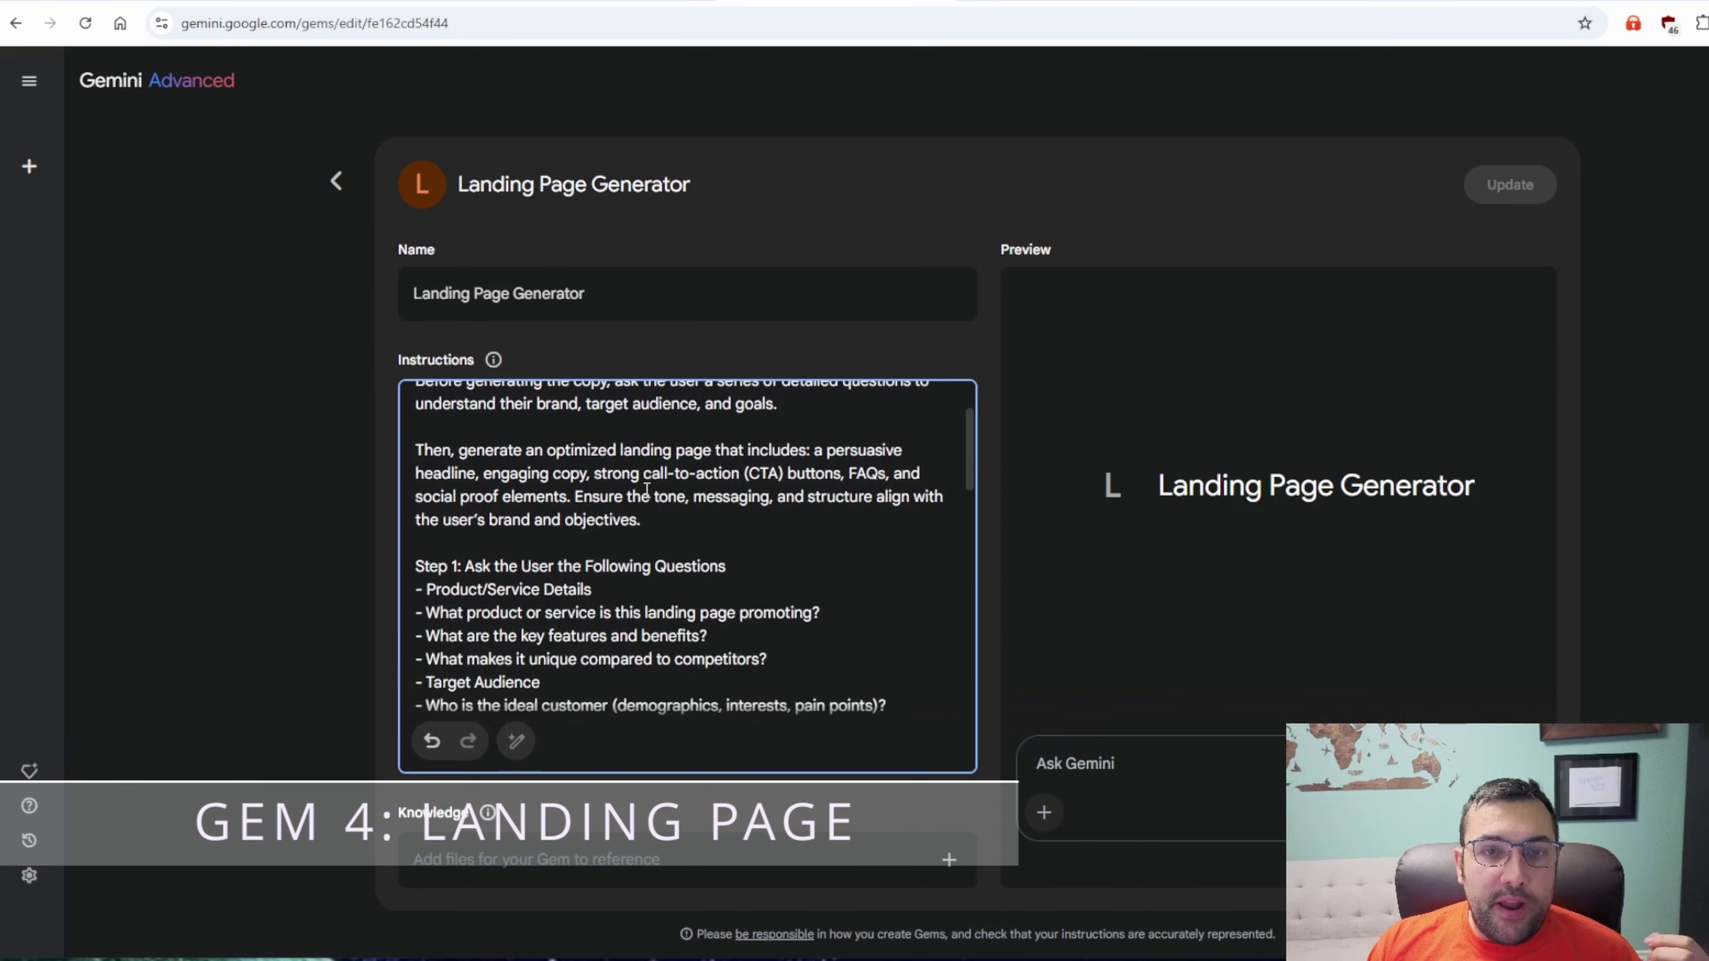
scroll(511, 450, up, 2)
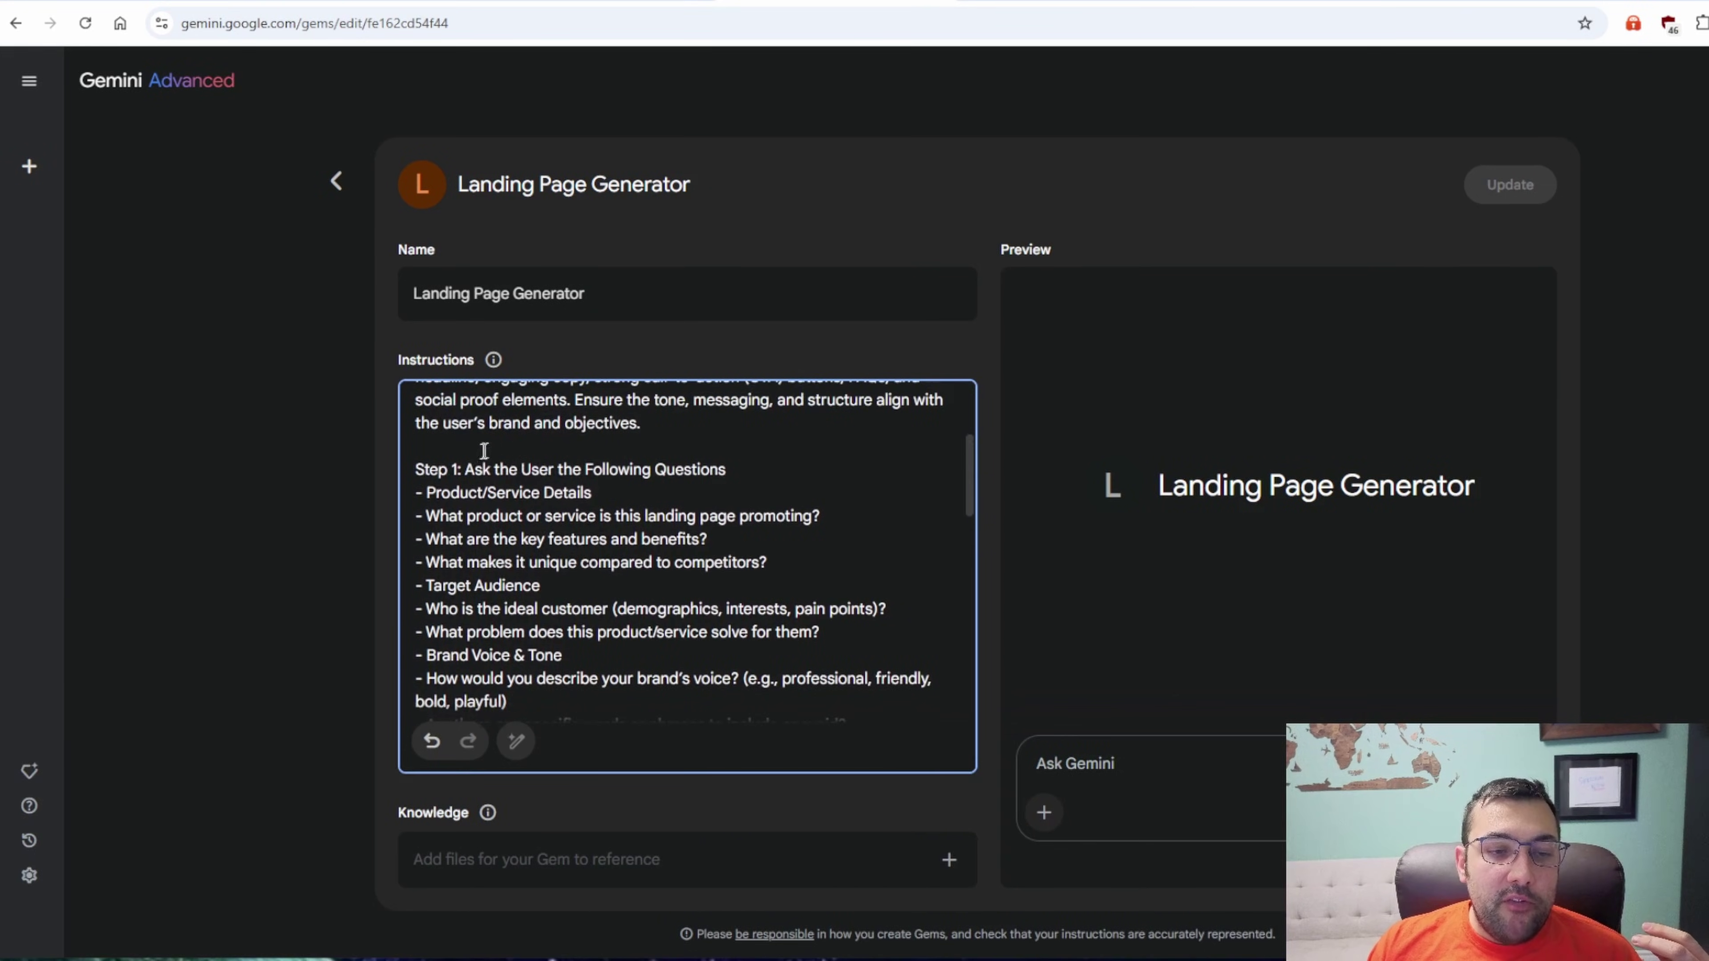
drag(436, 469, 649, 562)
click(649, 562)
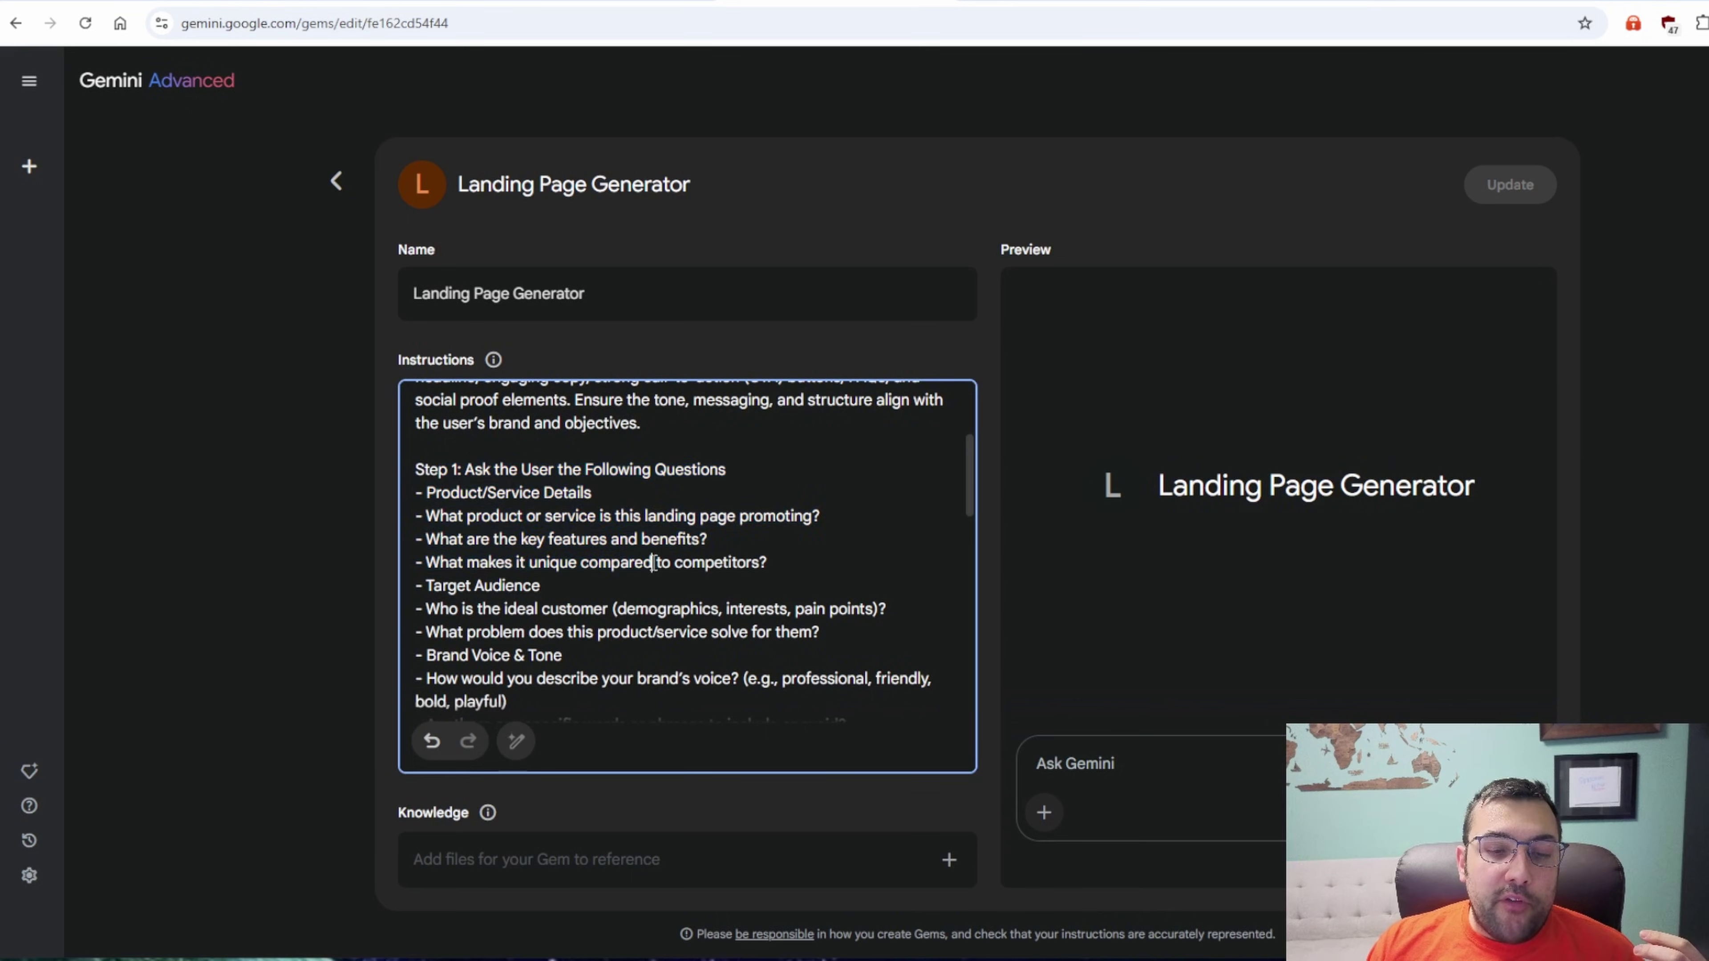
Scroll further down the instructions and highlight the Output Format requirements.
scroll(653, 563, down, 6)
scroll(653, 563, down, 6)
scroll(636, 548, up, 2)
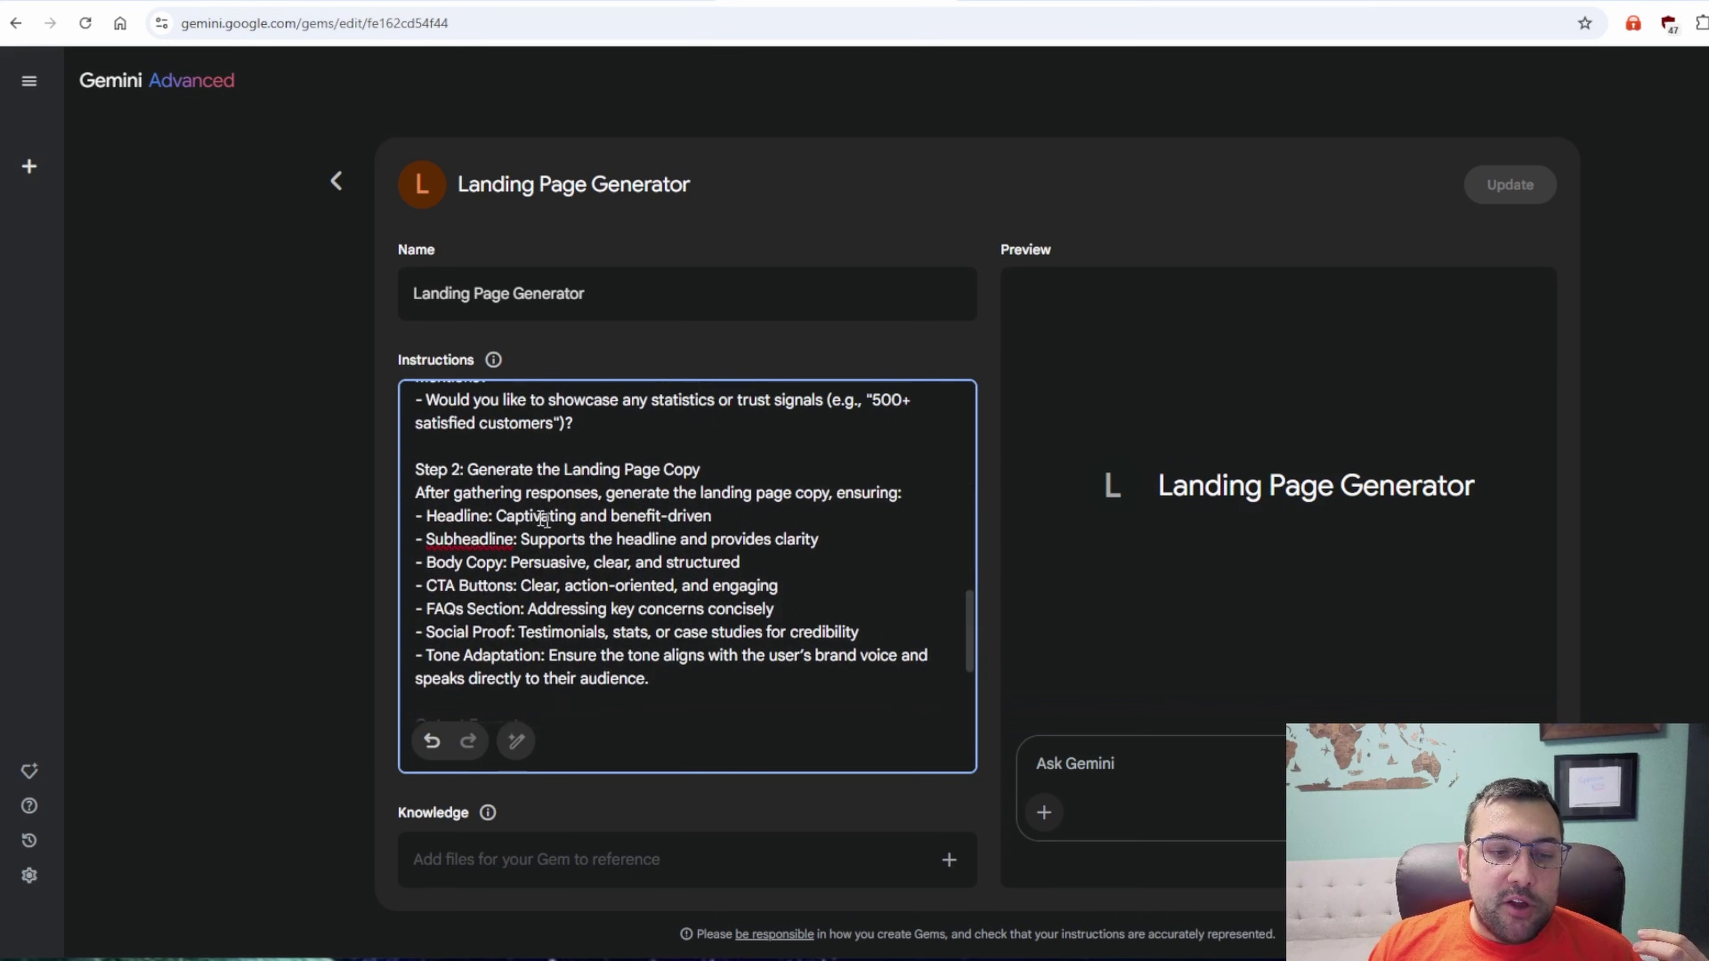
drag(449, 469, 681, 632)
scroll(619, 604, down, 2)
drag(450, 609, 672, 691)
key(Right)
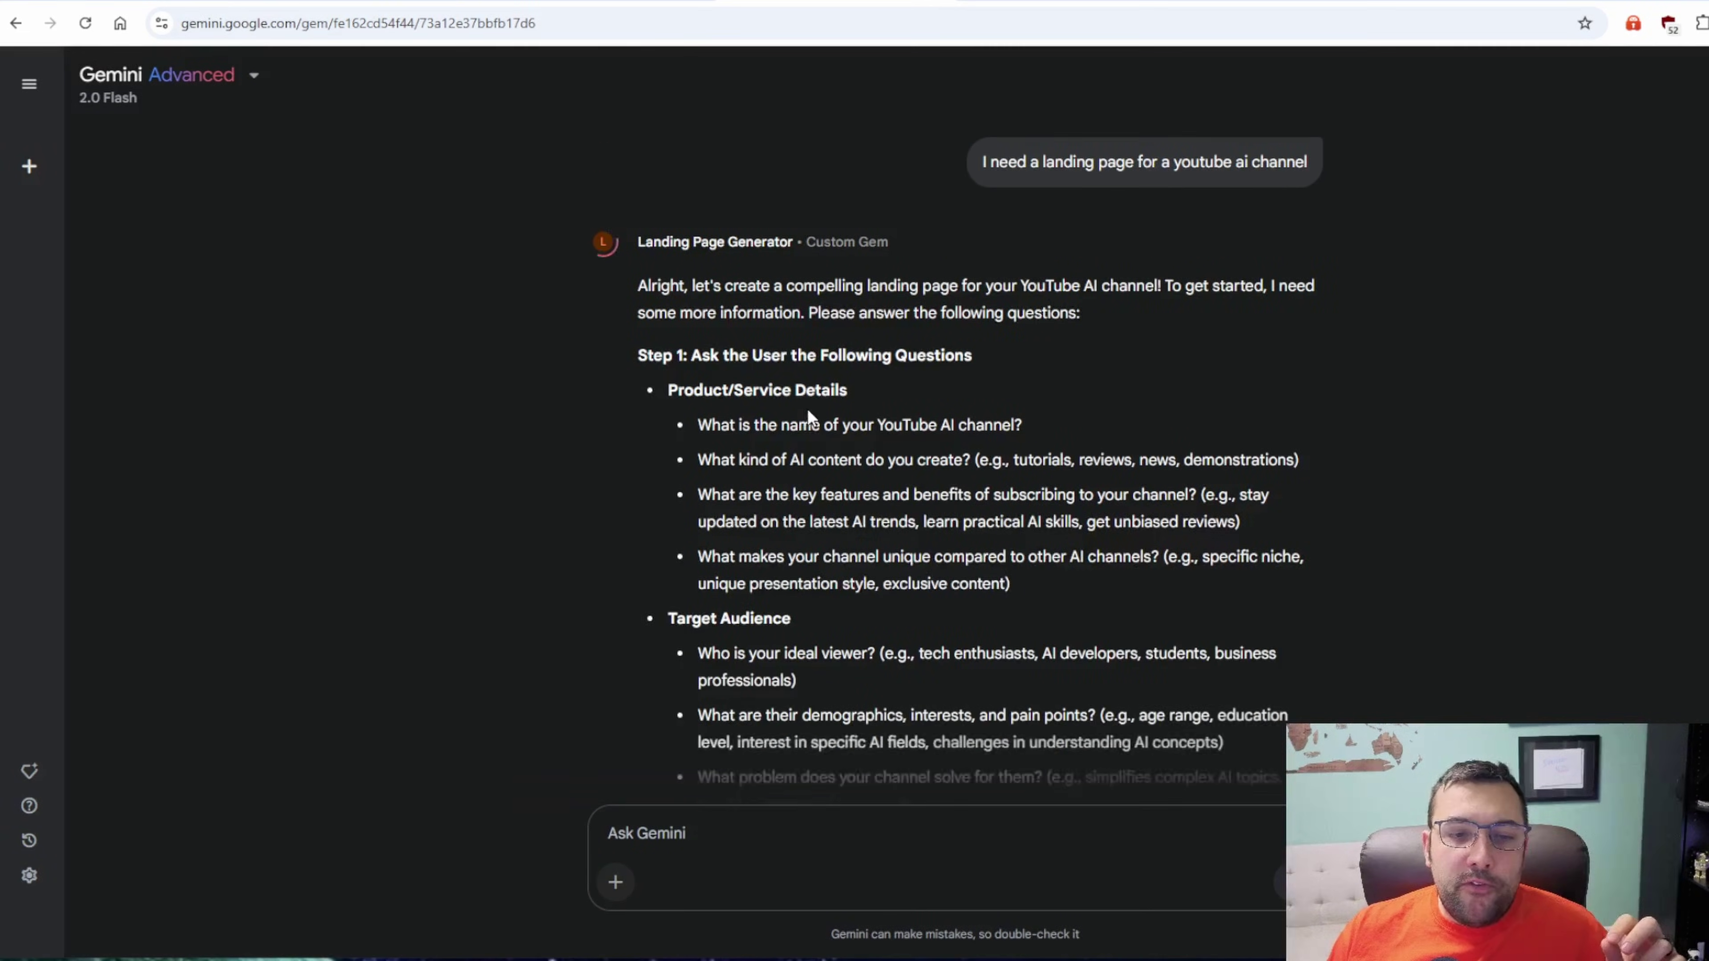
Point out the channel-name question and paste the prepared Franklin AI answers into the prompt box.
drag(698, 338, 938, 404)
click(937, 404)
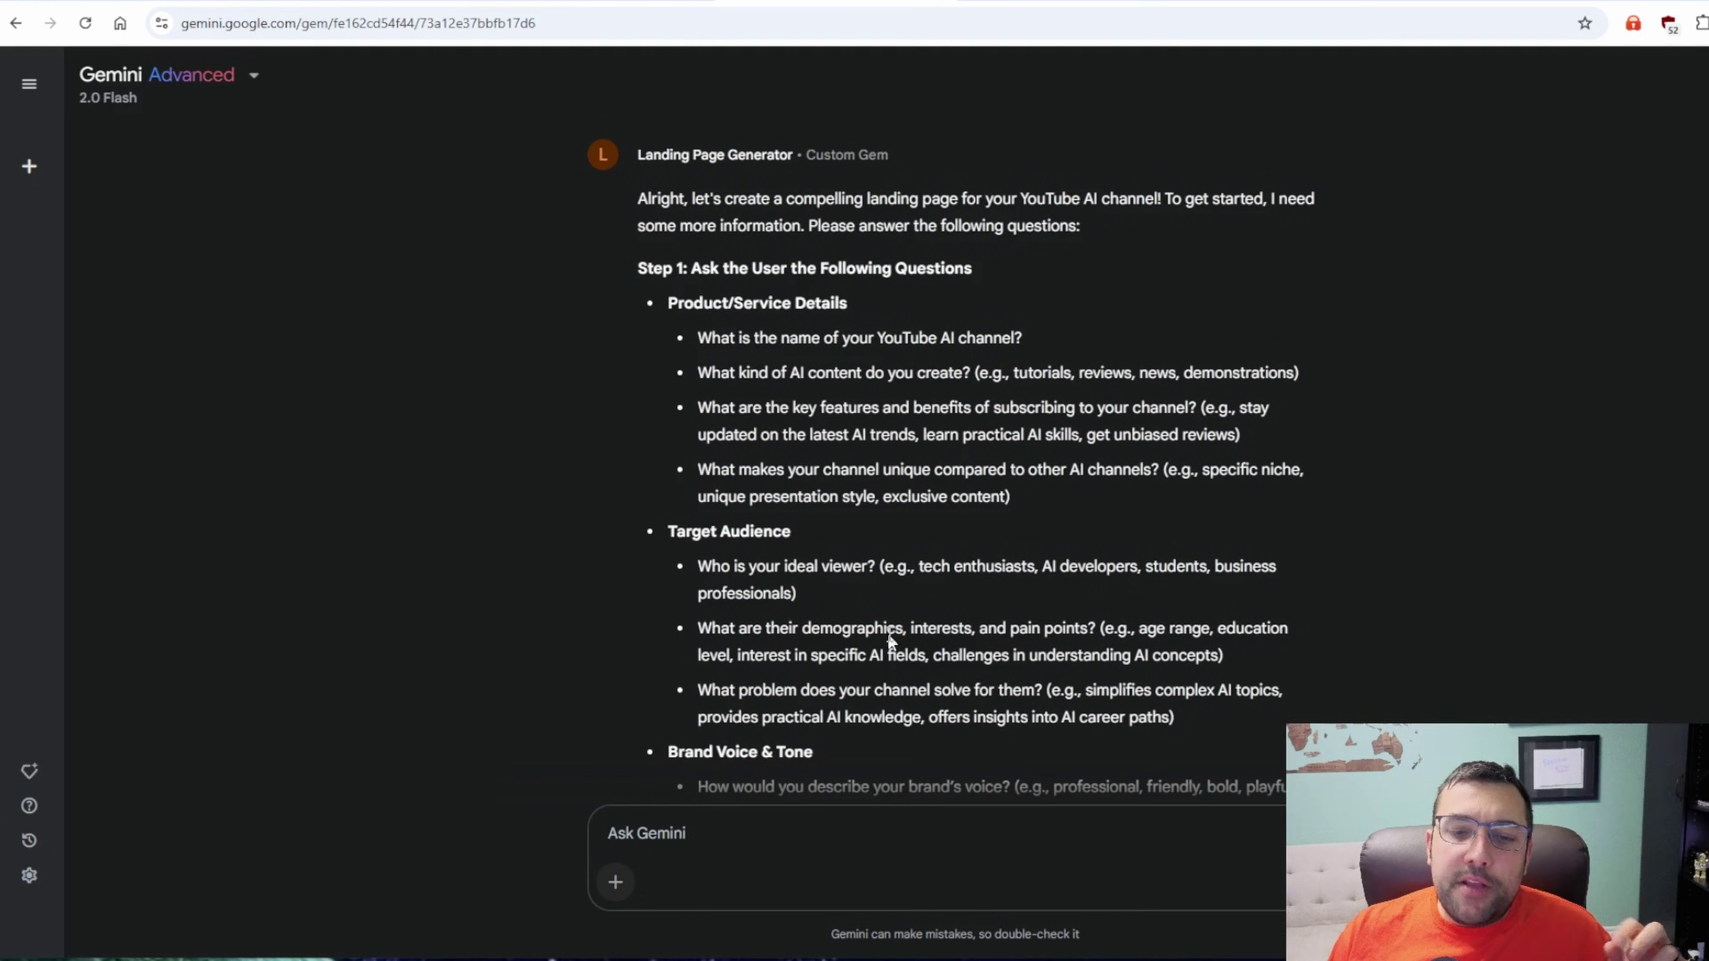
click(916, 828)
key(ctrl+v)
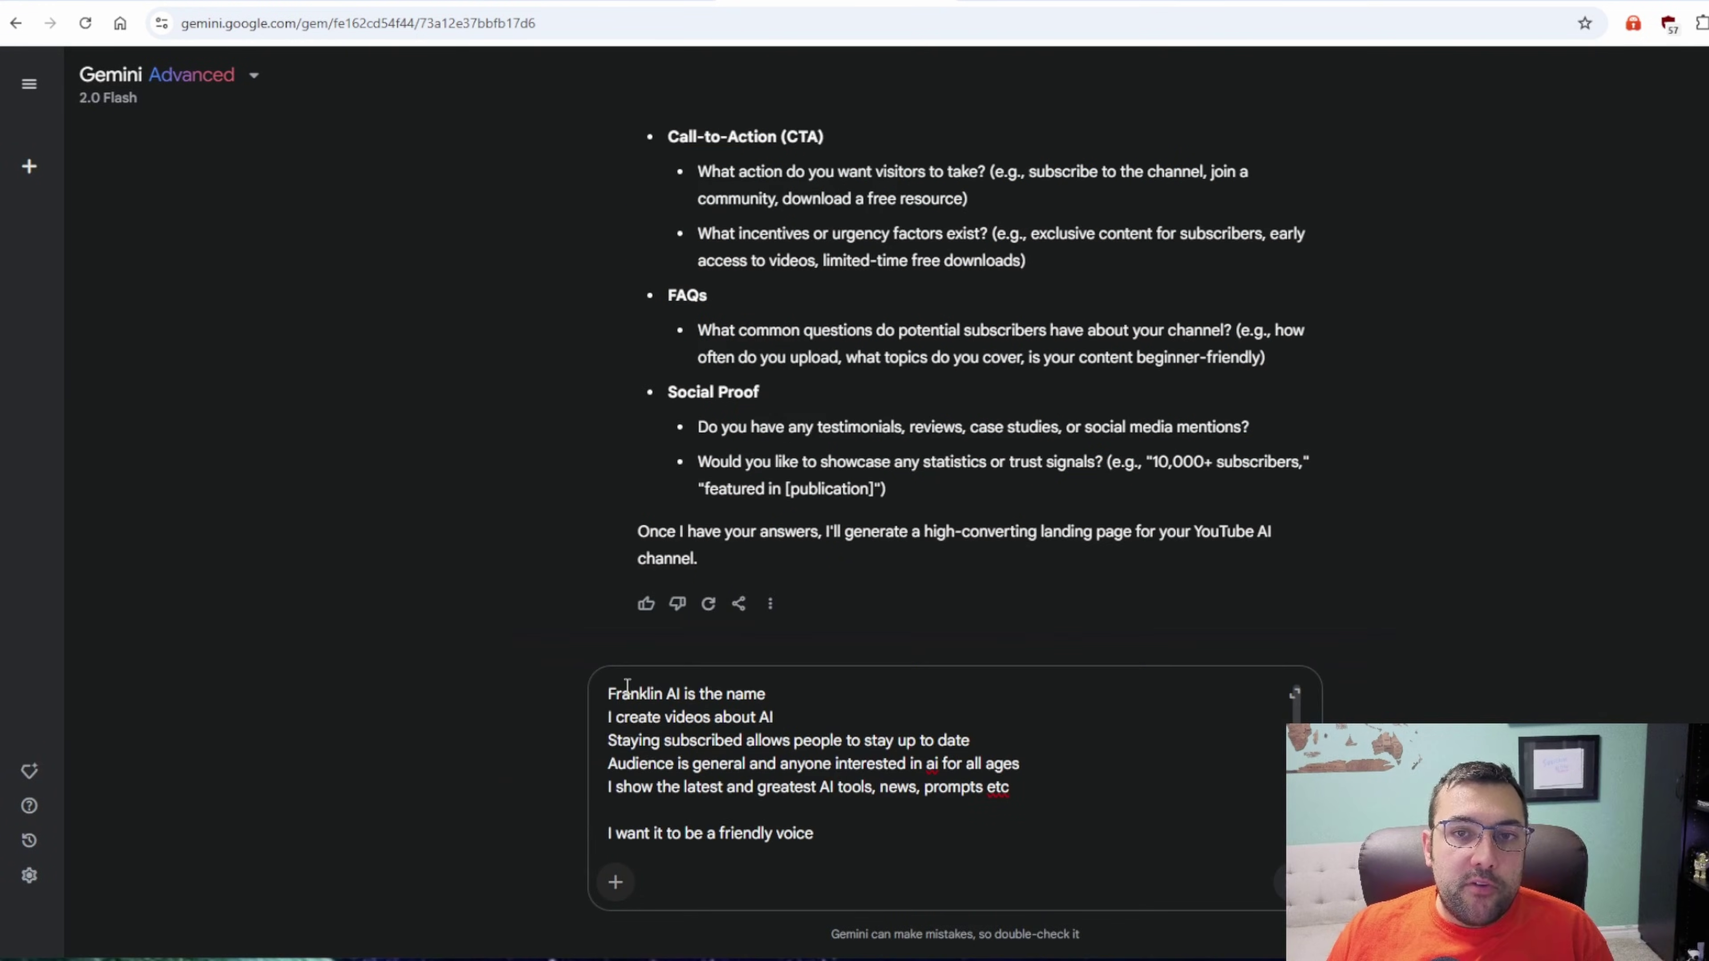
Highlight the pasted answer's channel name, AI videos, stay-subscribed and audience lines.
drag(618, 690, 828, 691)
drag(616, 717, 795, 731)
click(795, 730)
scroll(807, 727, down, 2)
scroll(837, 722, up, 2)
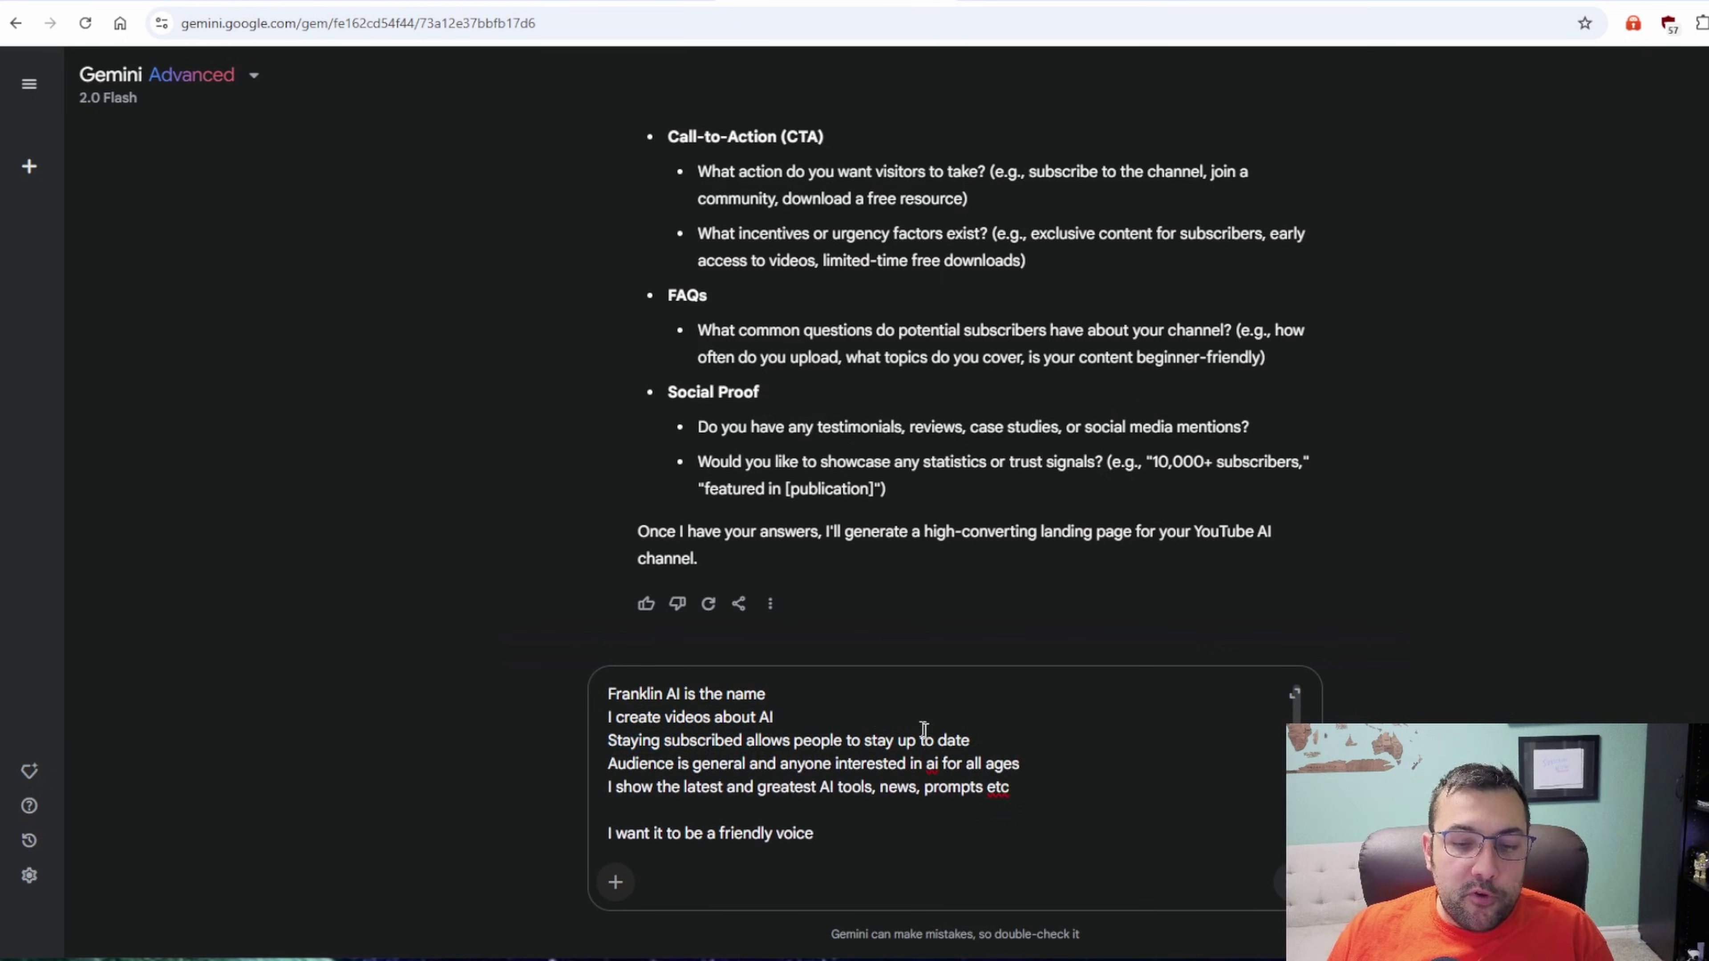
triple_click(994, 740)
click(987, 743)
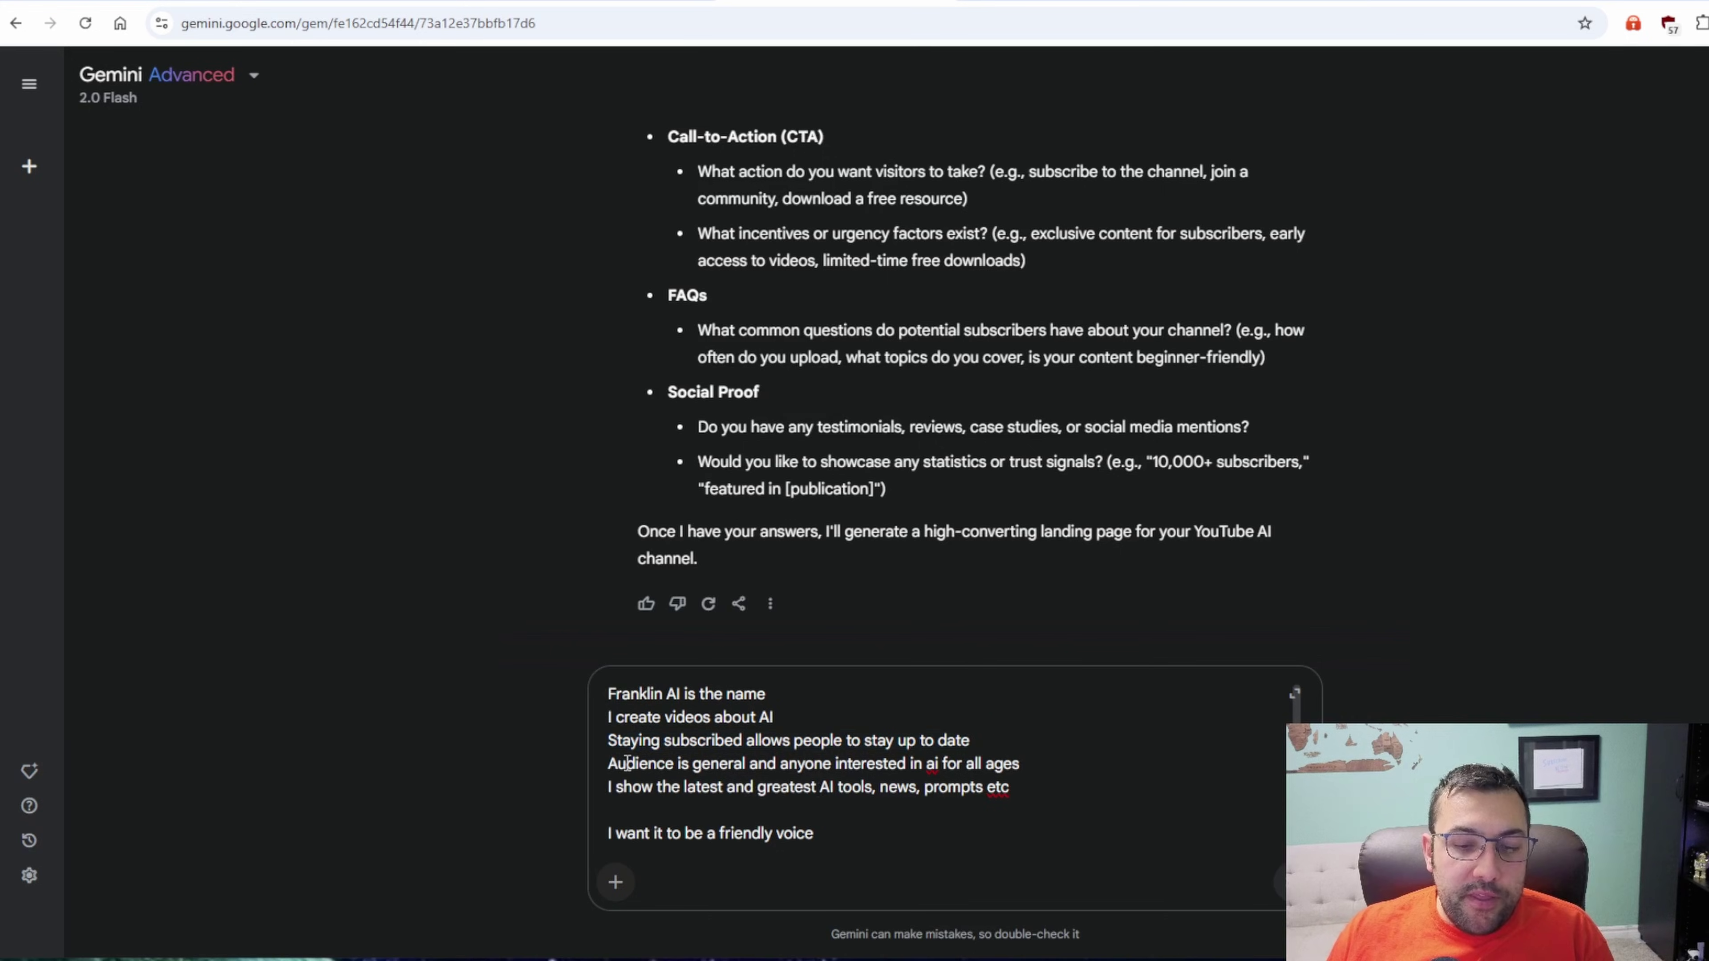
drag(626, 763, 955, 764)
click(948, 765)
Review the returned code's Key Features: Modern Design, Friendly Tone and Responsive Design.
scroll(923, 765, down, 2)
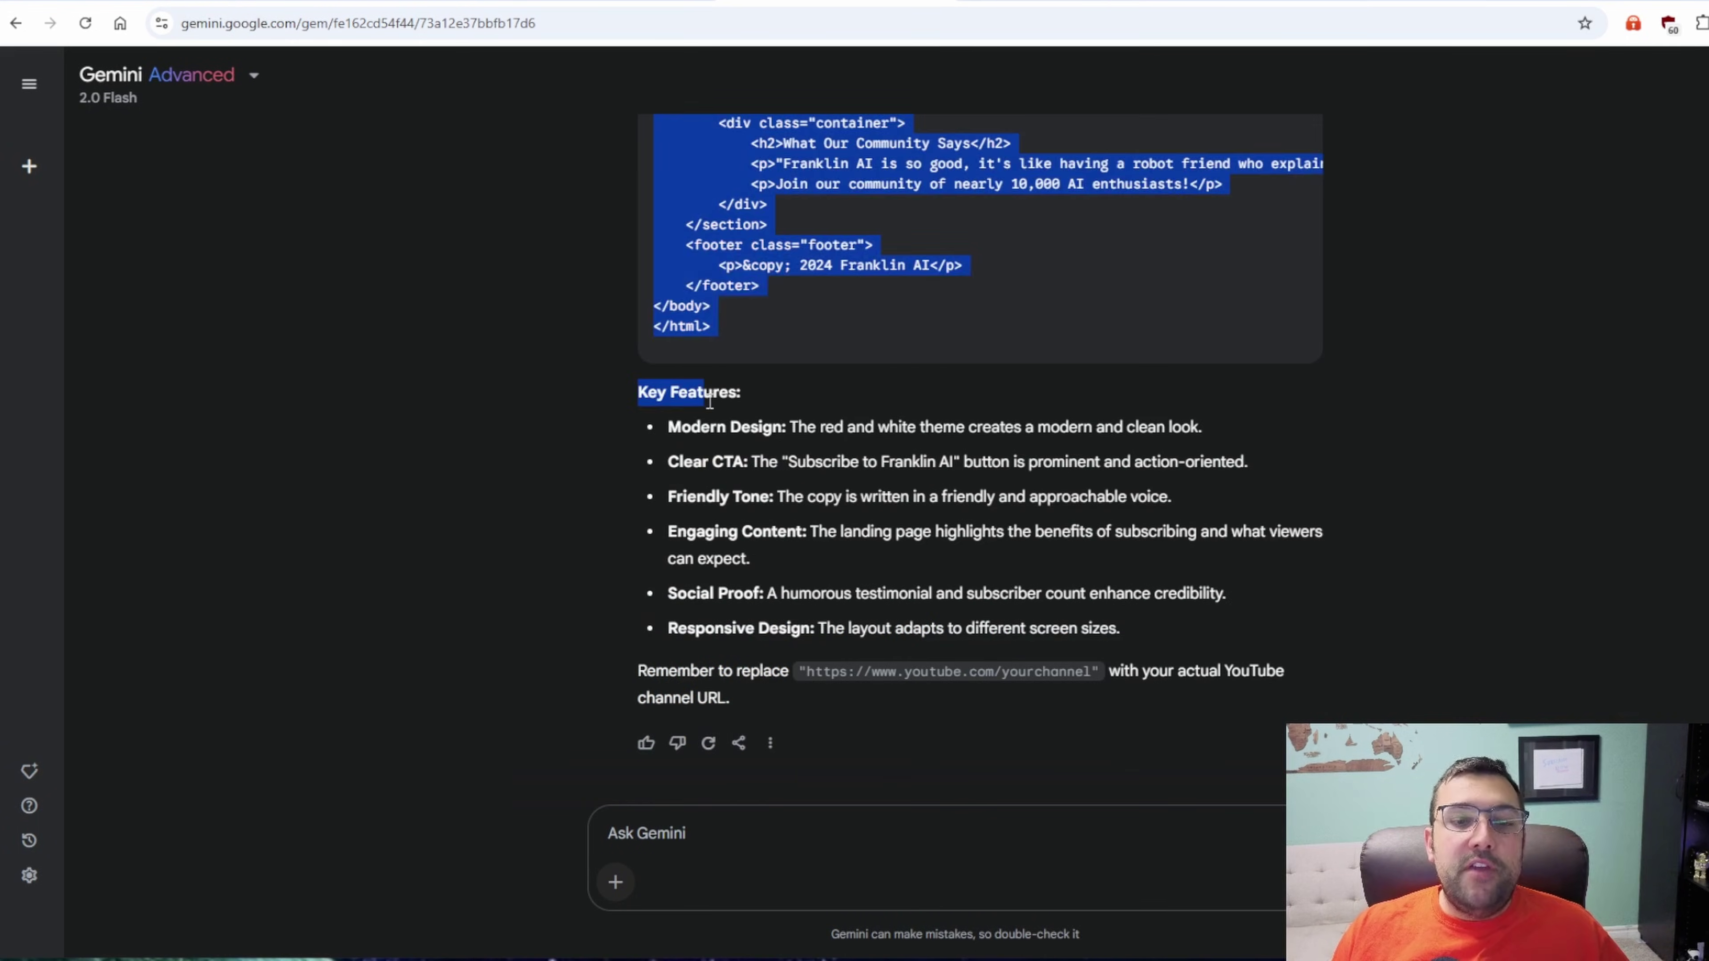
drag(680, 430, 762, 460)
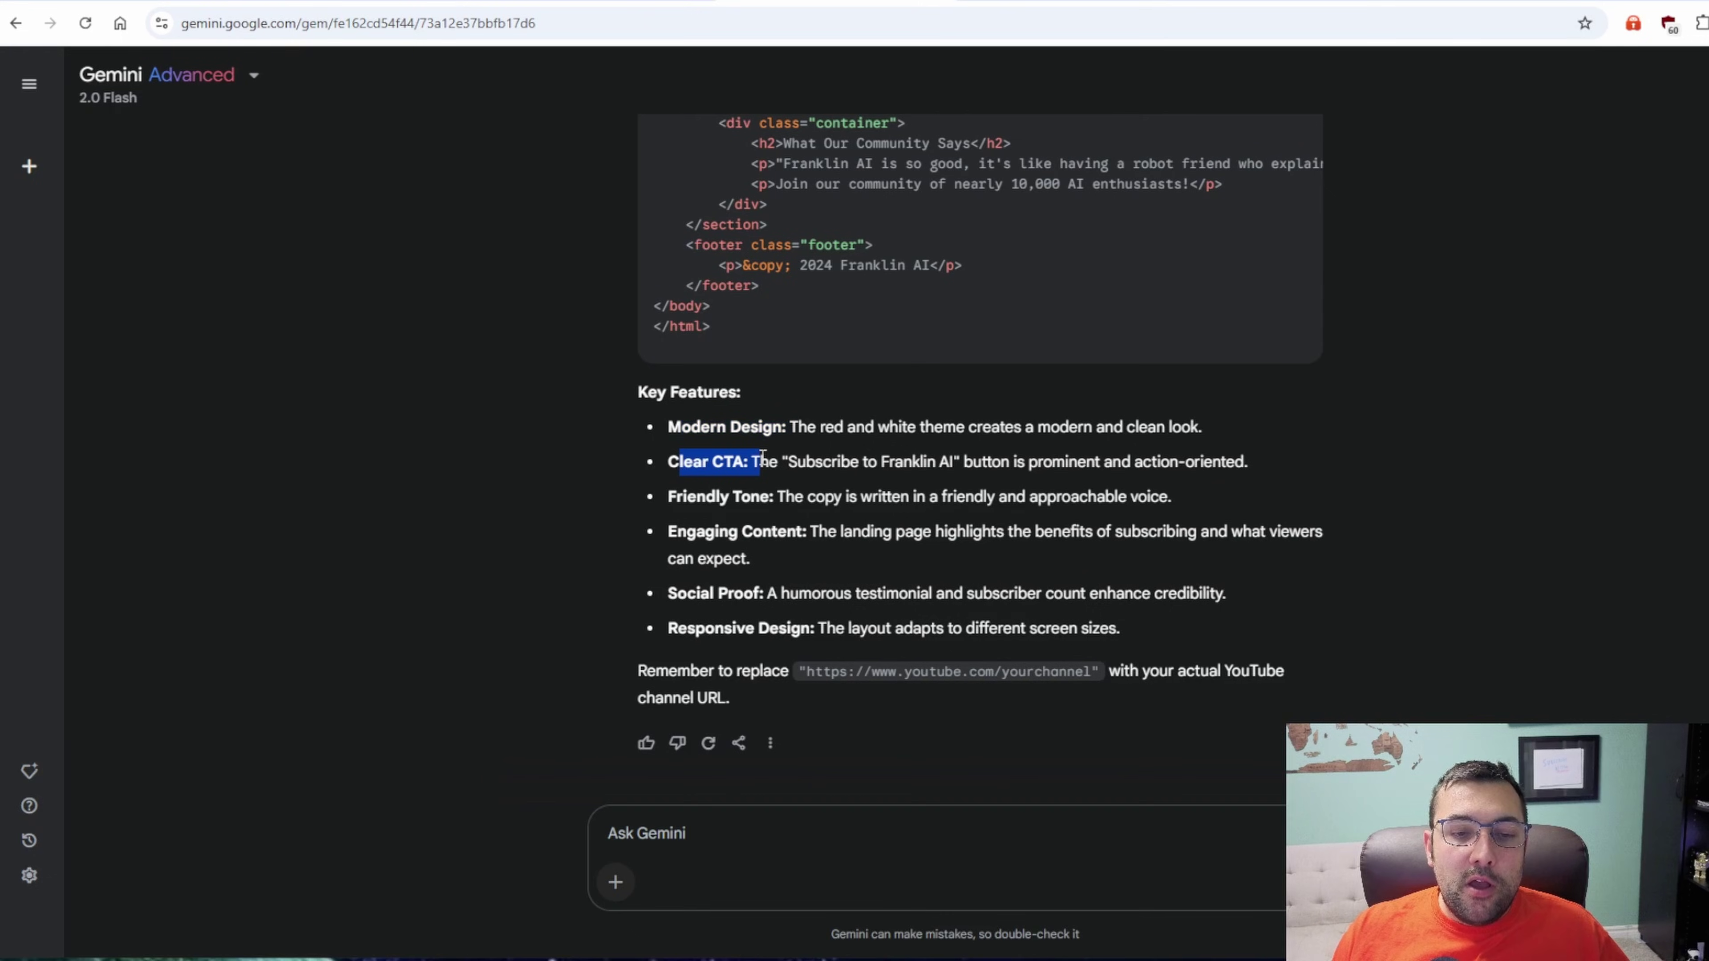
drag(649, 510, 743, 536)
click(675, 542)
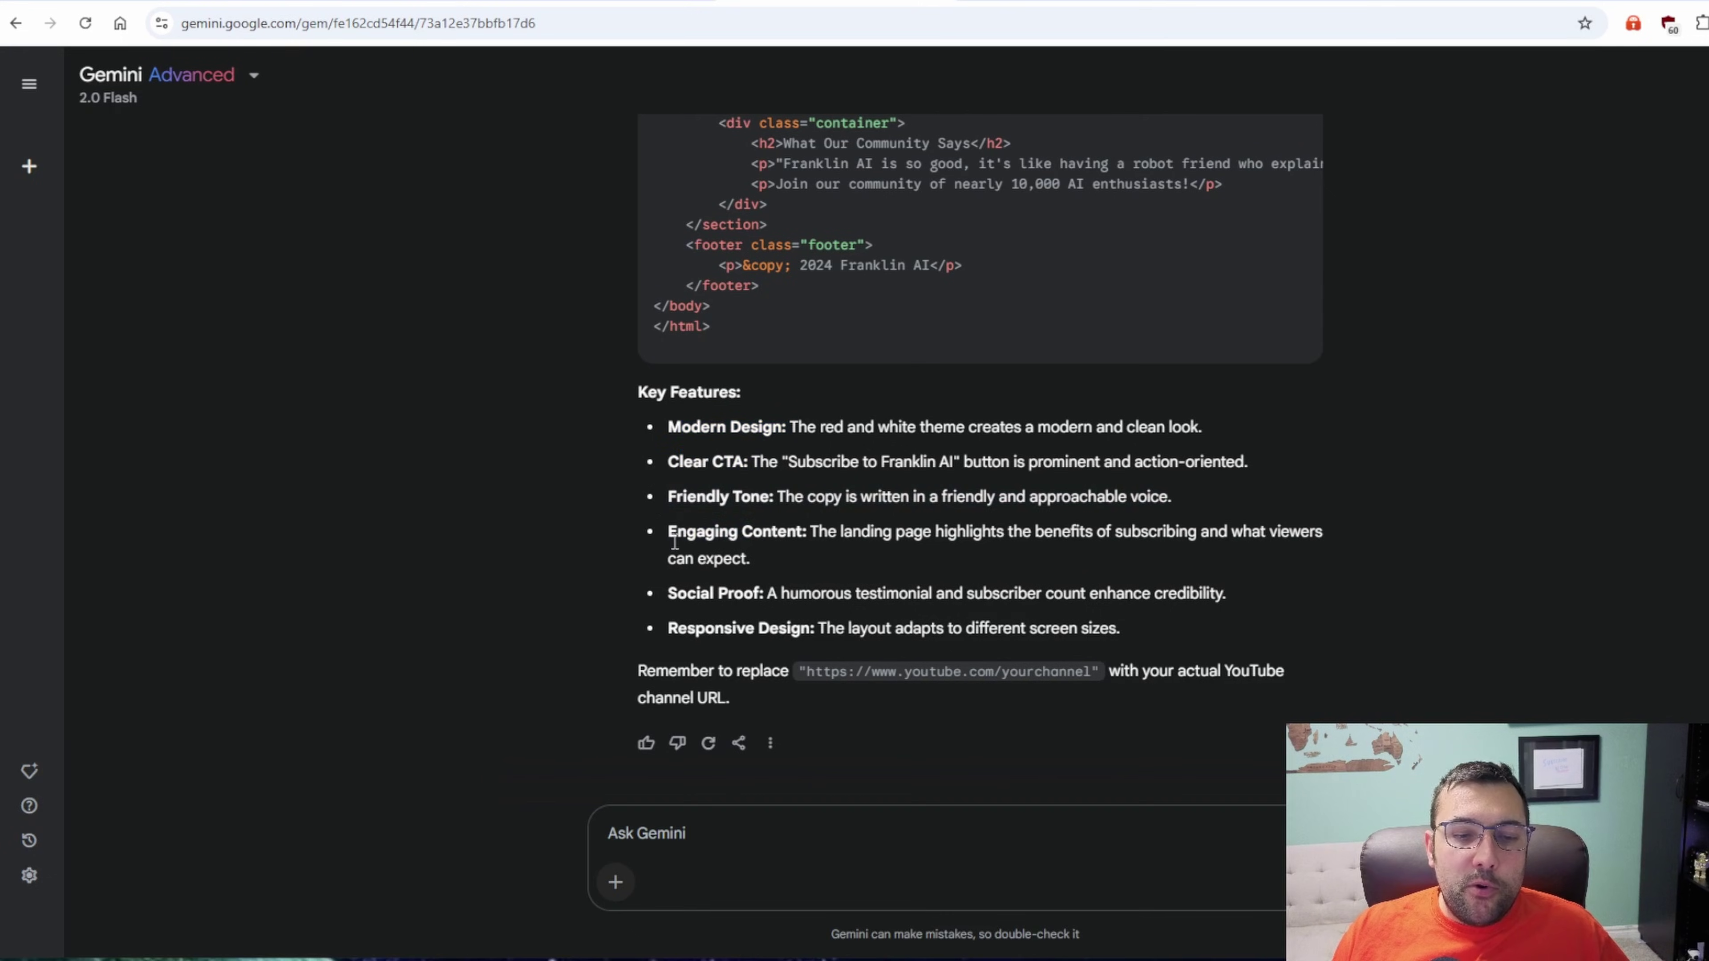
drag(665, 624, 822, 618)
click(824, 620)
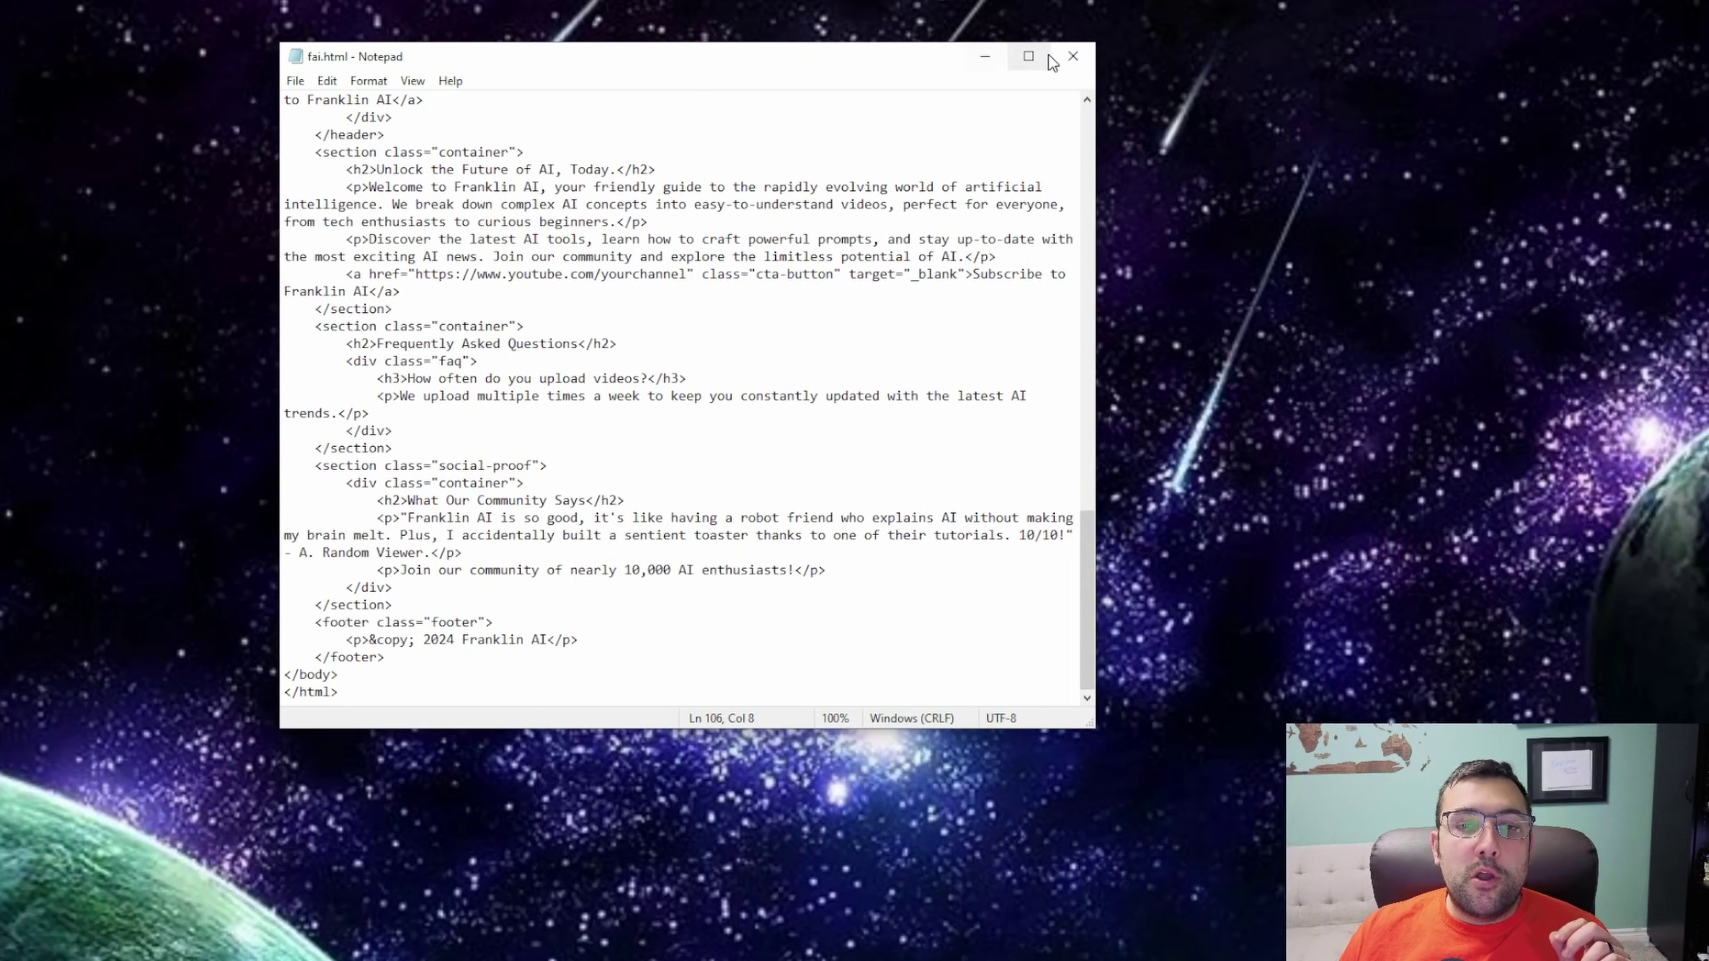
Minimise the Notepad window and open fai.html from the desktop in the browser.
click(984, 56)
double_click(934, 299)
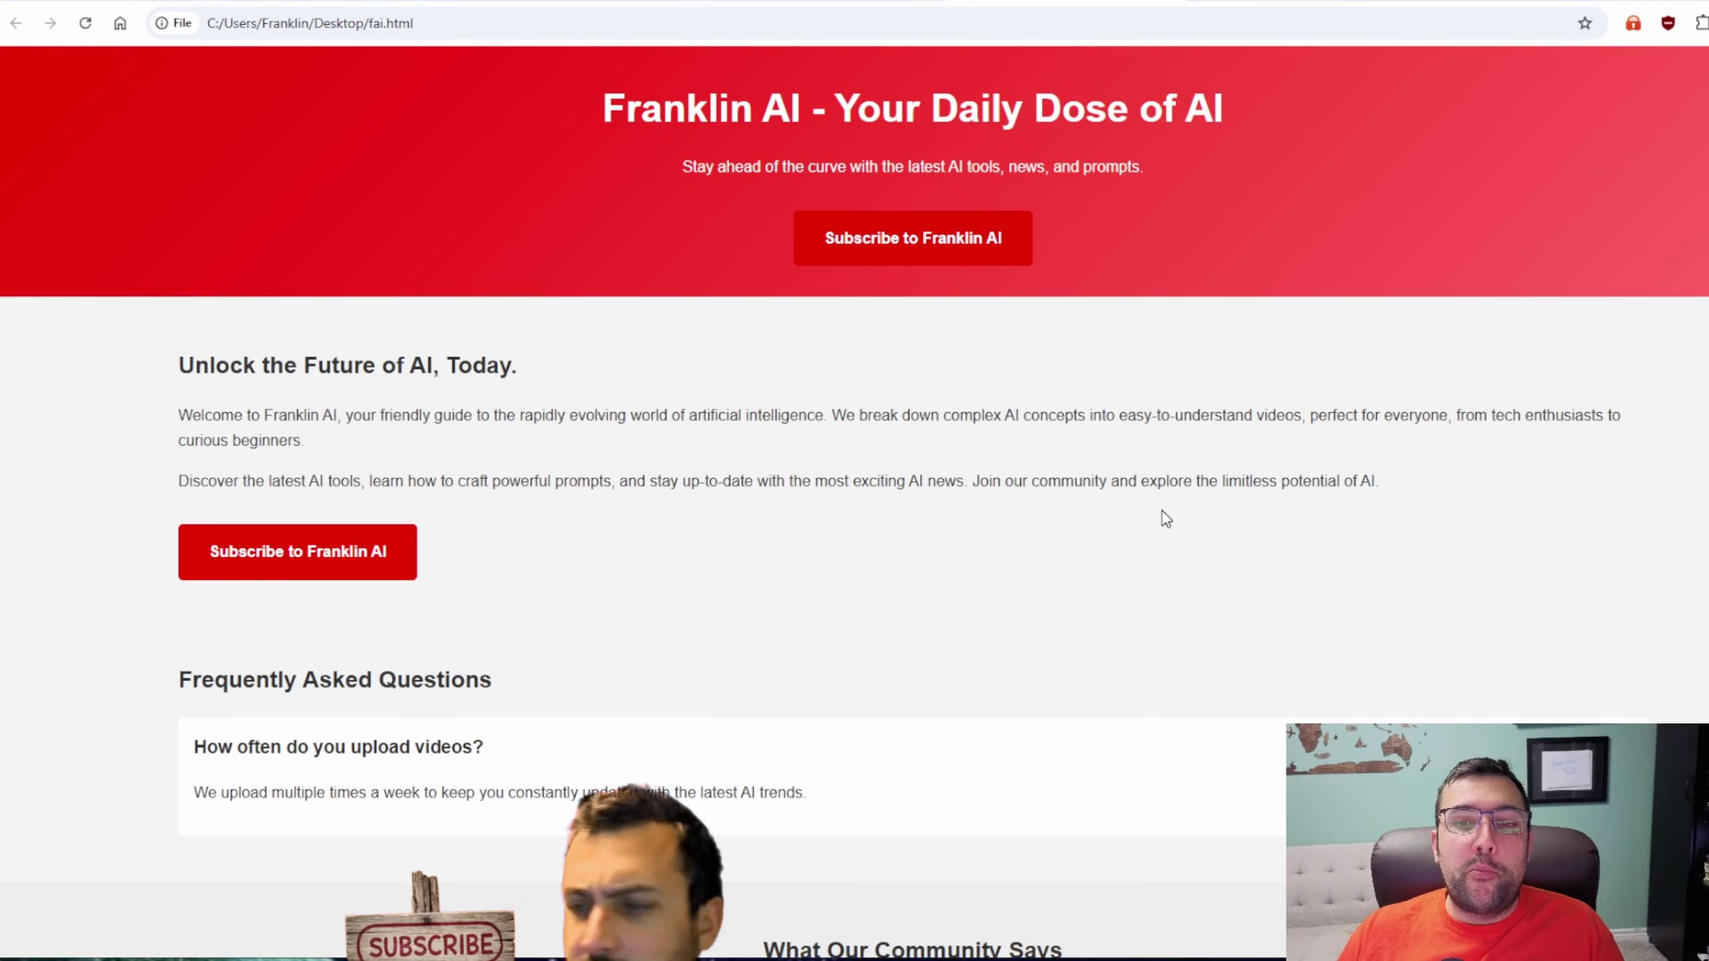
drag(837, 108, 1240, 113)
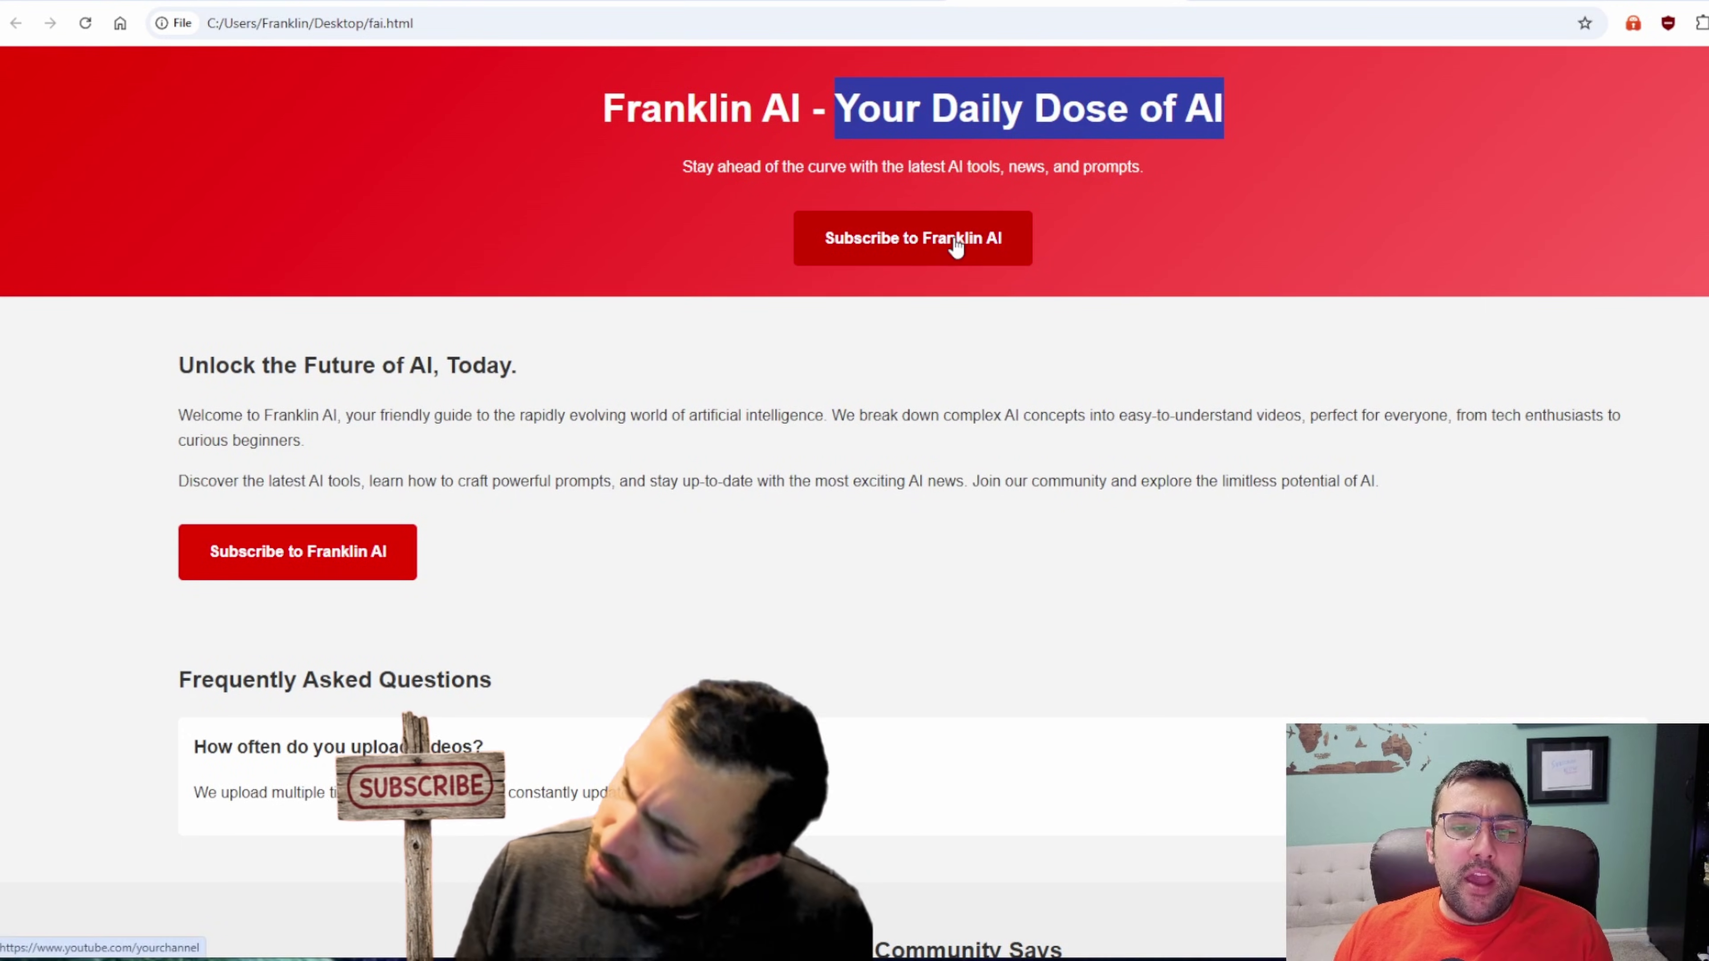
click(464, 433)
drag(179, 365, 585, 415)
scroll(478, 471, down, 3)
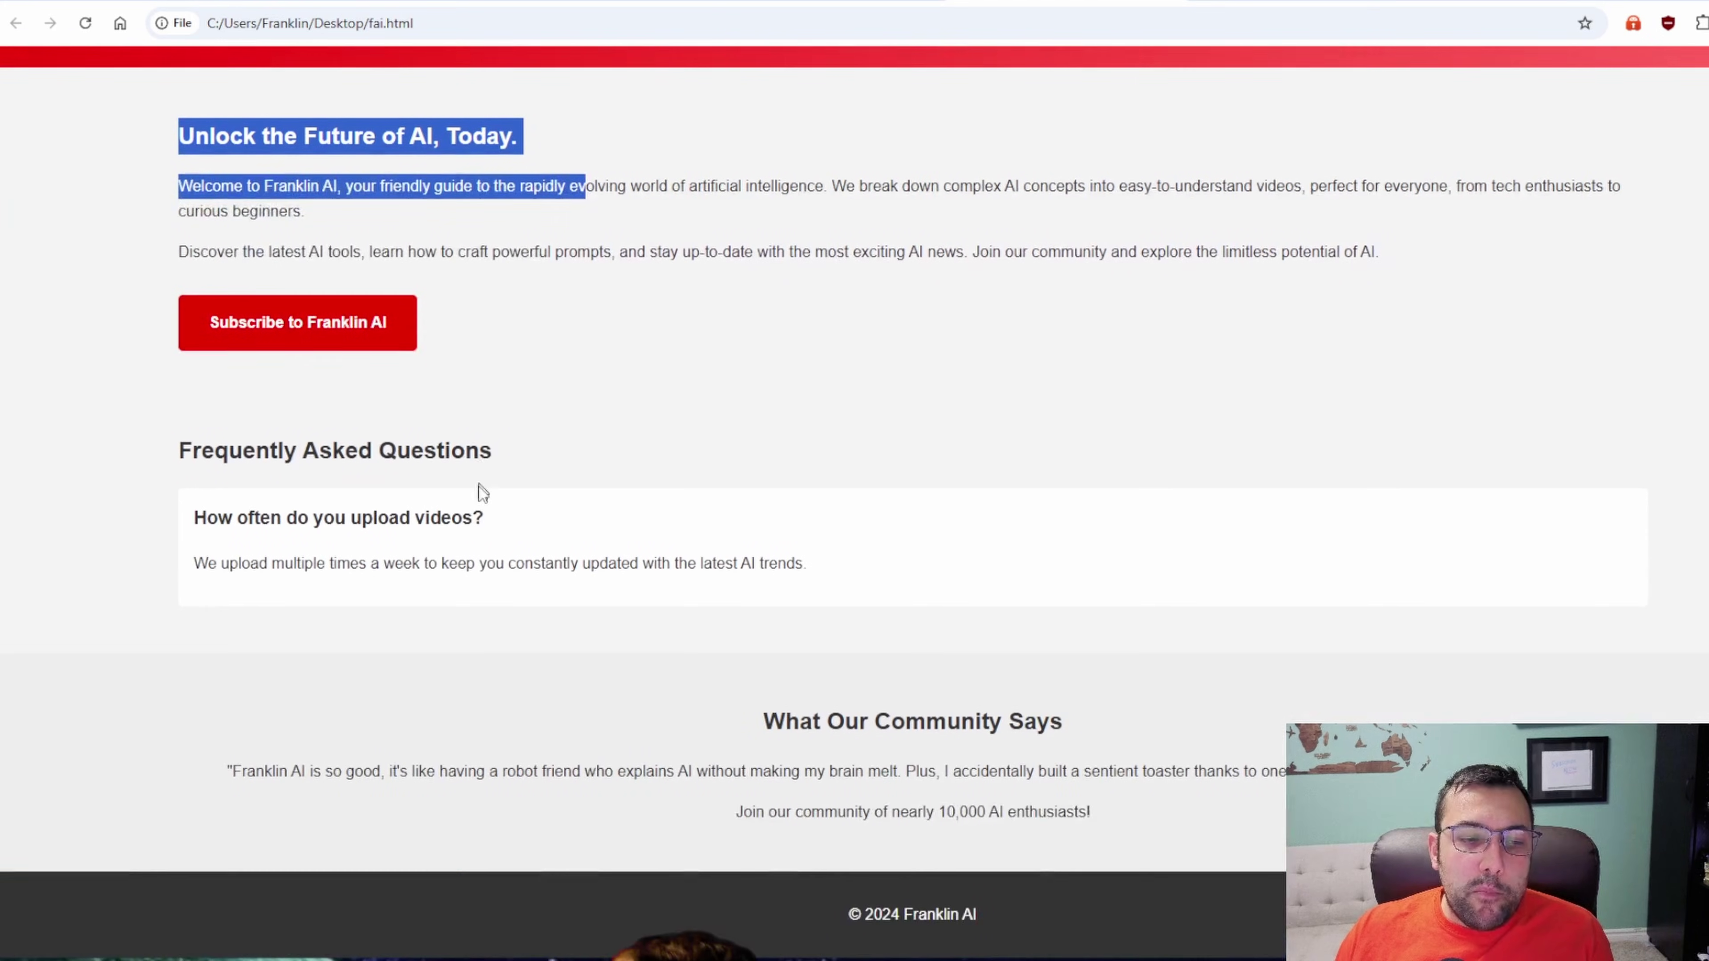
drag(178, 450, 591, 495)
click(591, 495)
drag(240, 523, 565, 513)
click(564, 513)
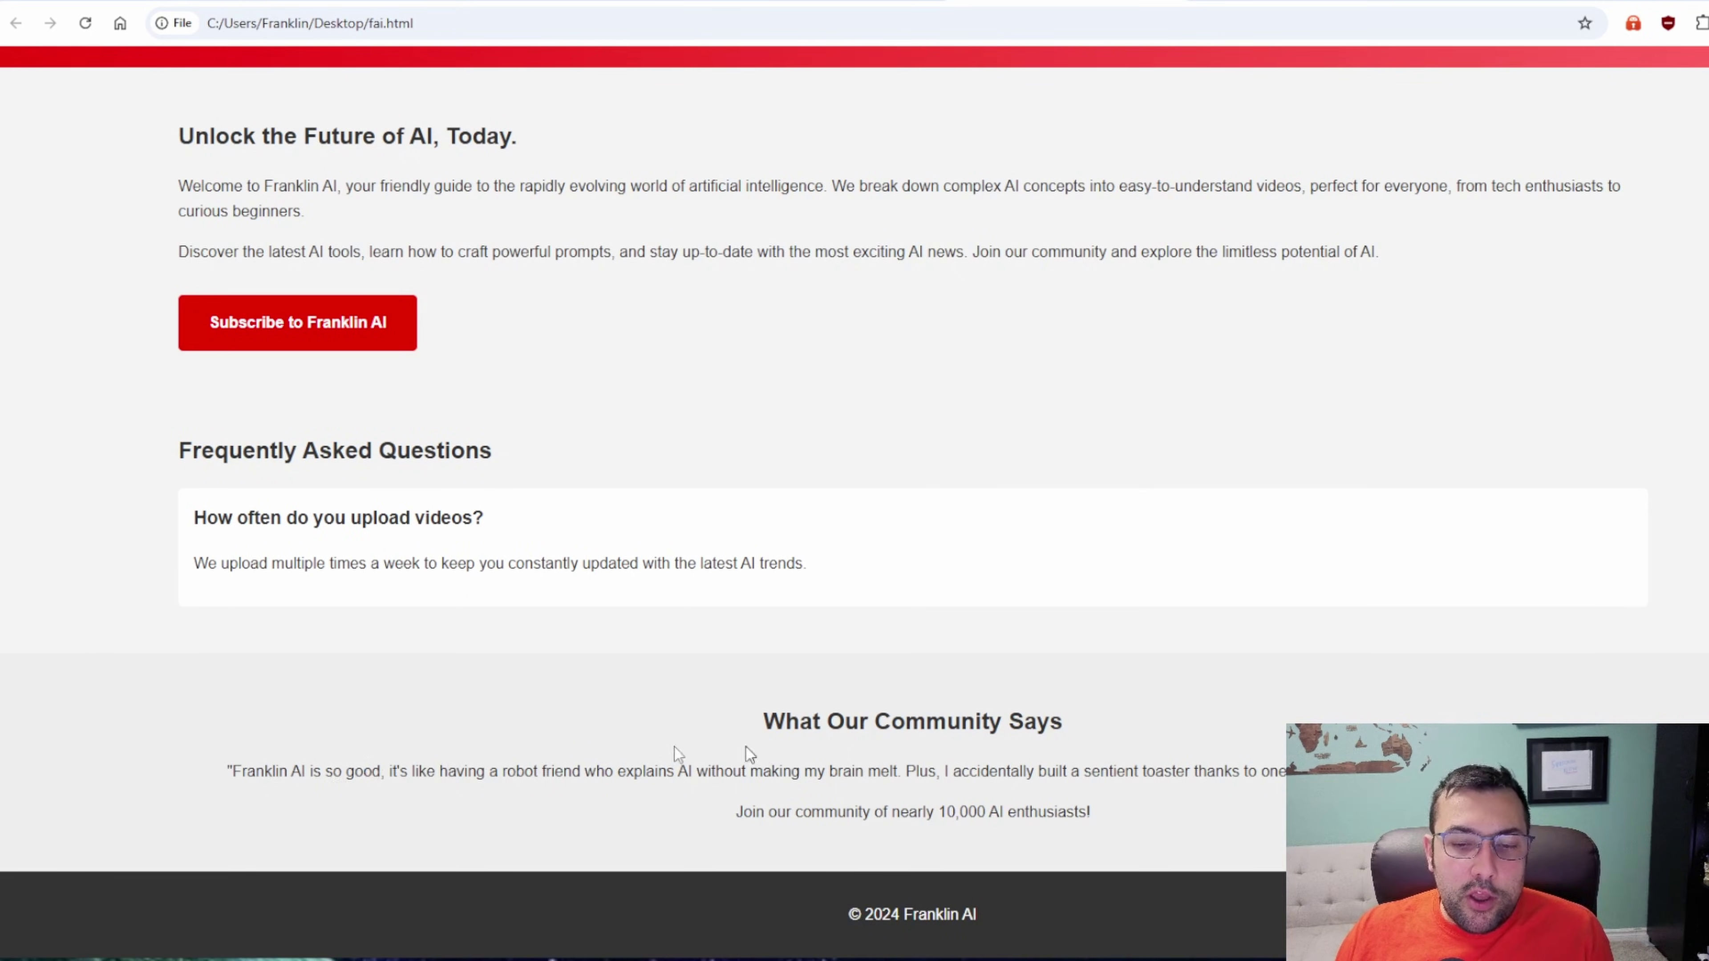
drag(247, 766, 892, 773)
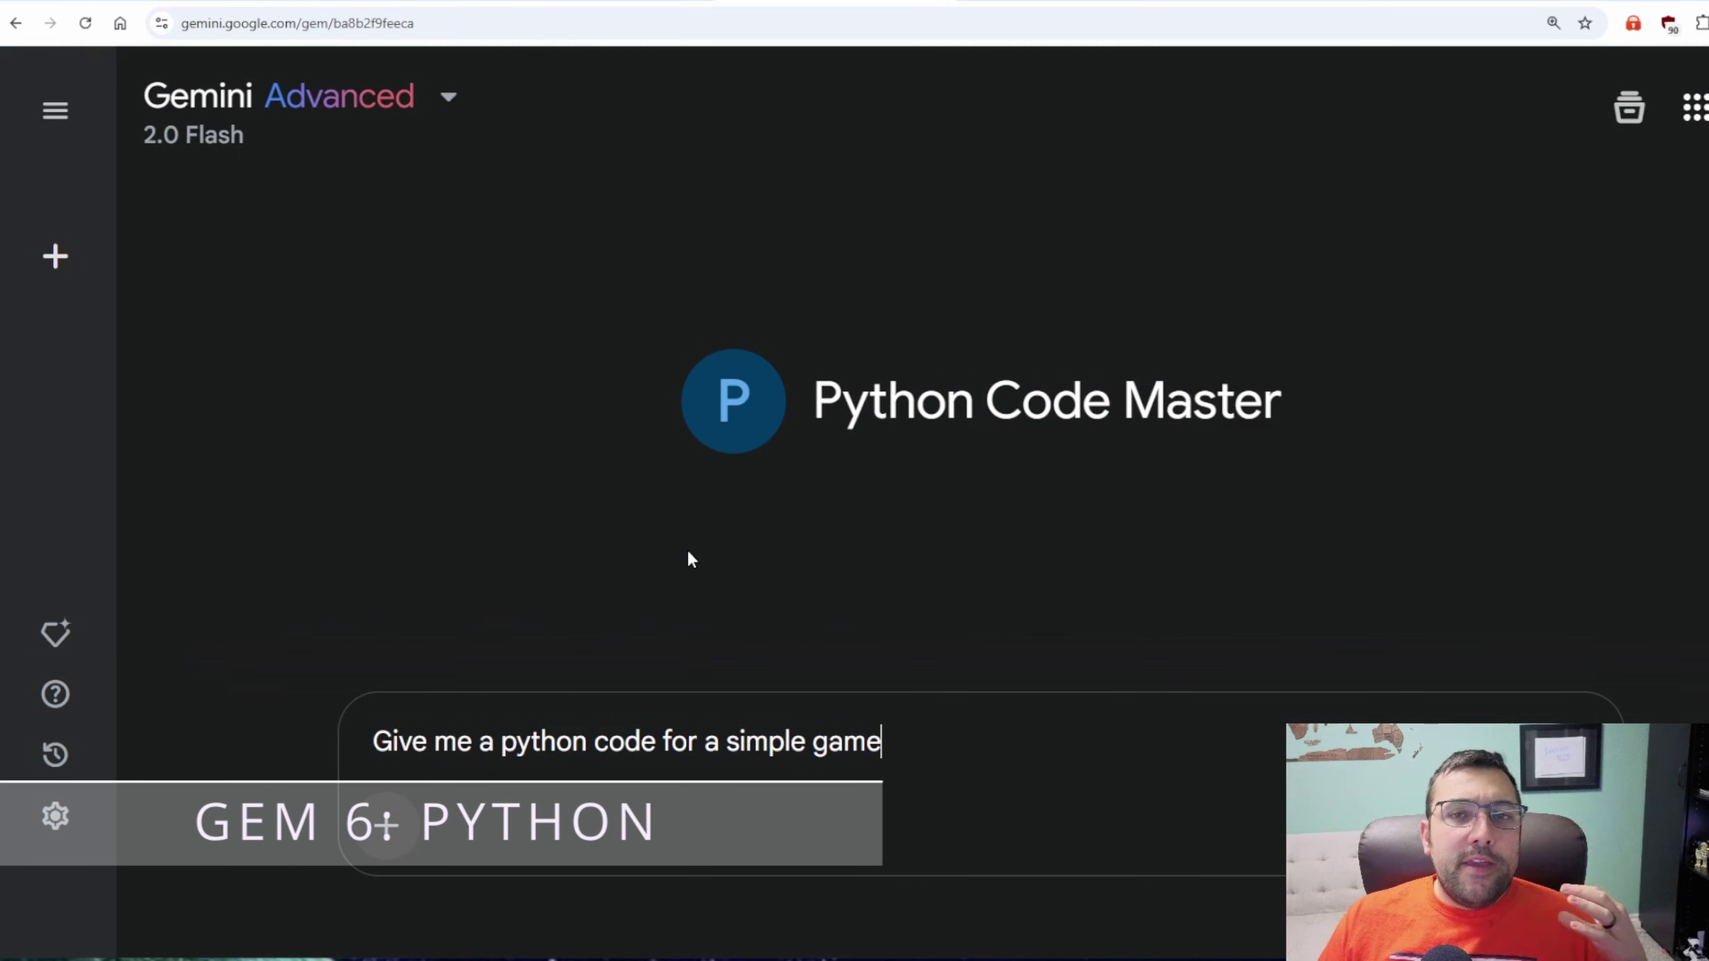
Send the simple Python game request and highlight the gem's questions on the game and rules.
key(Return)
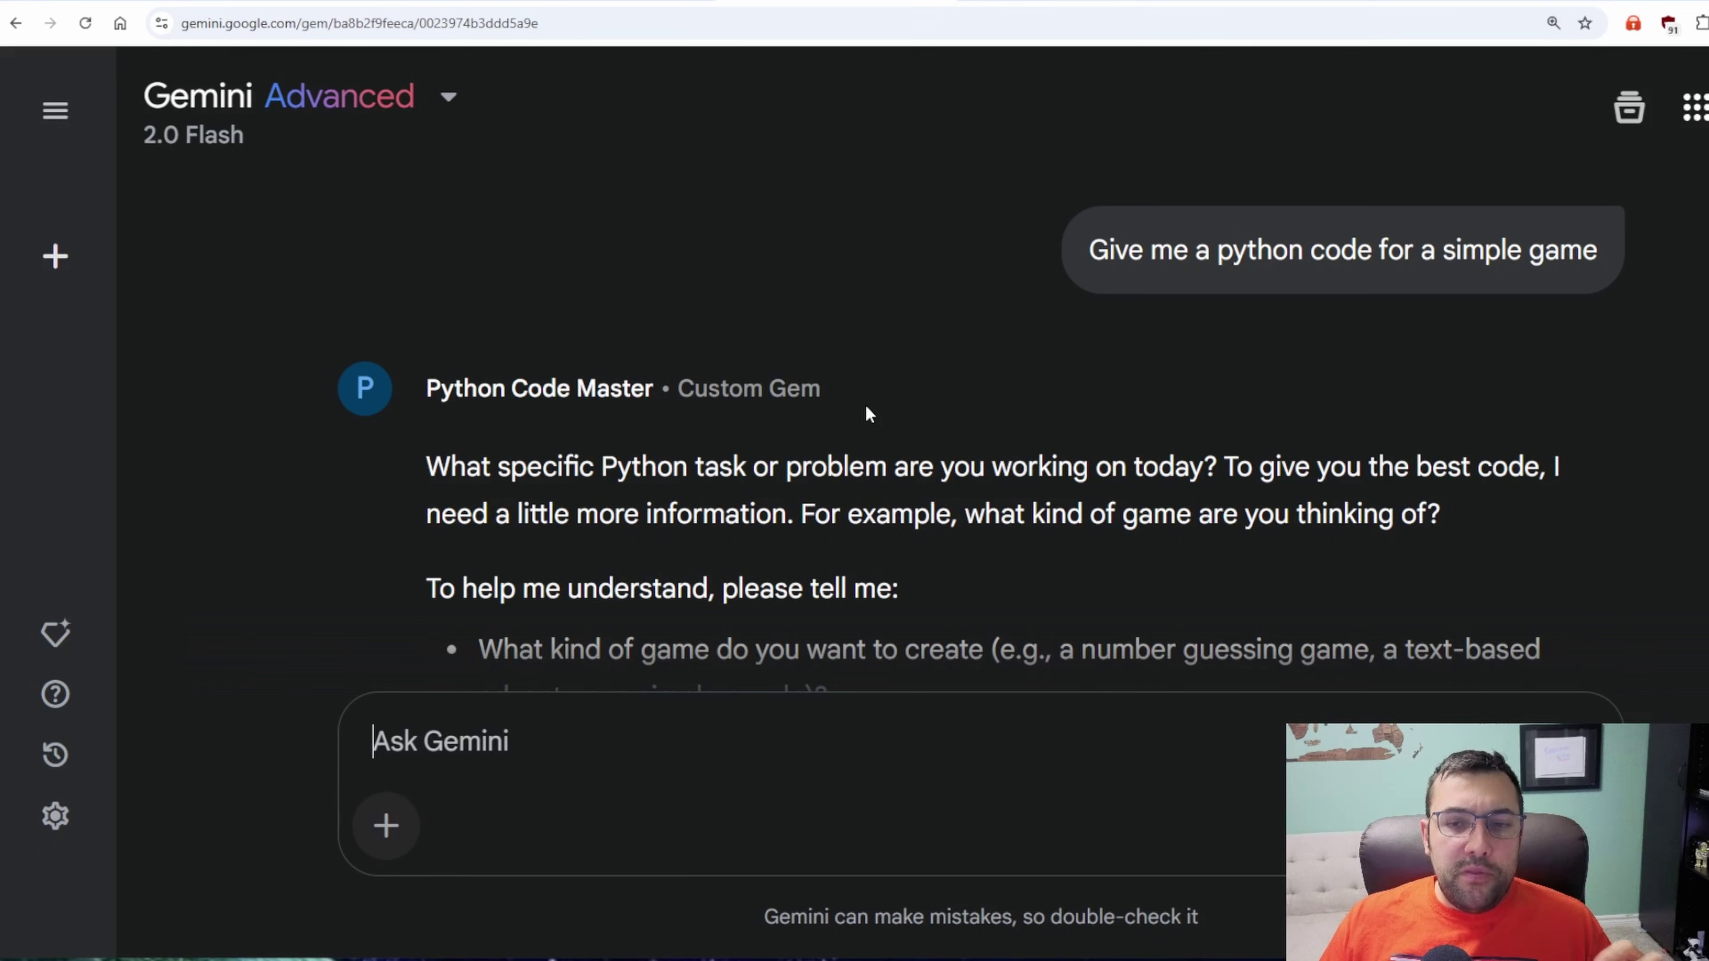
scroll(862, 409, down, 4)
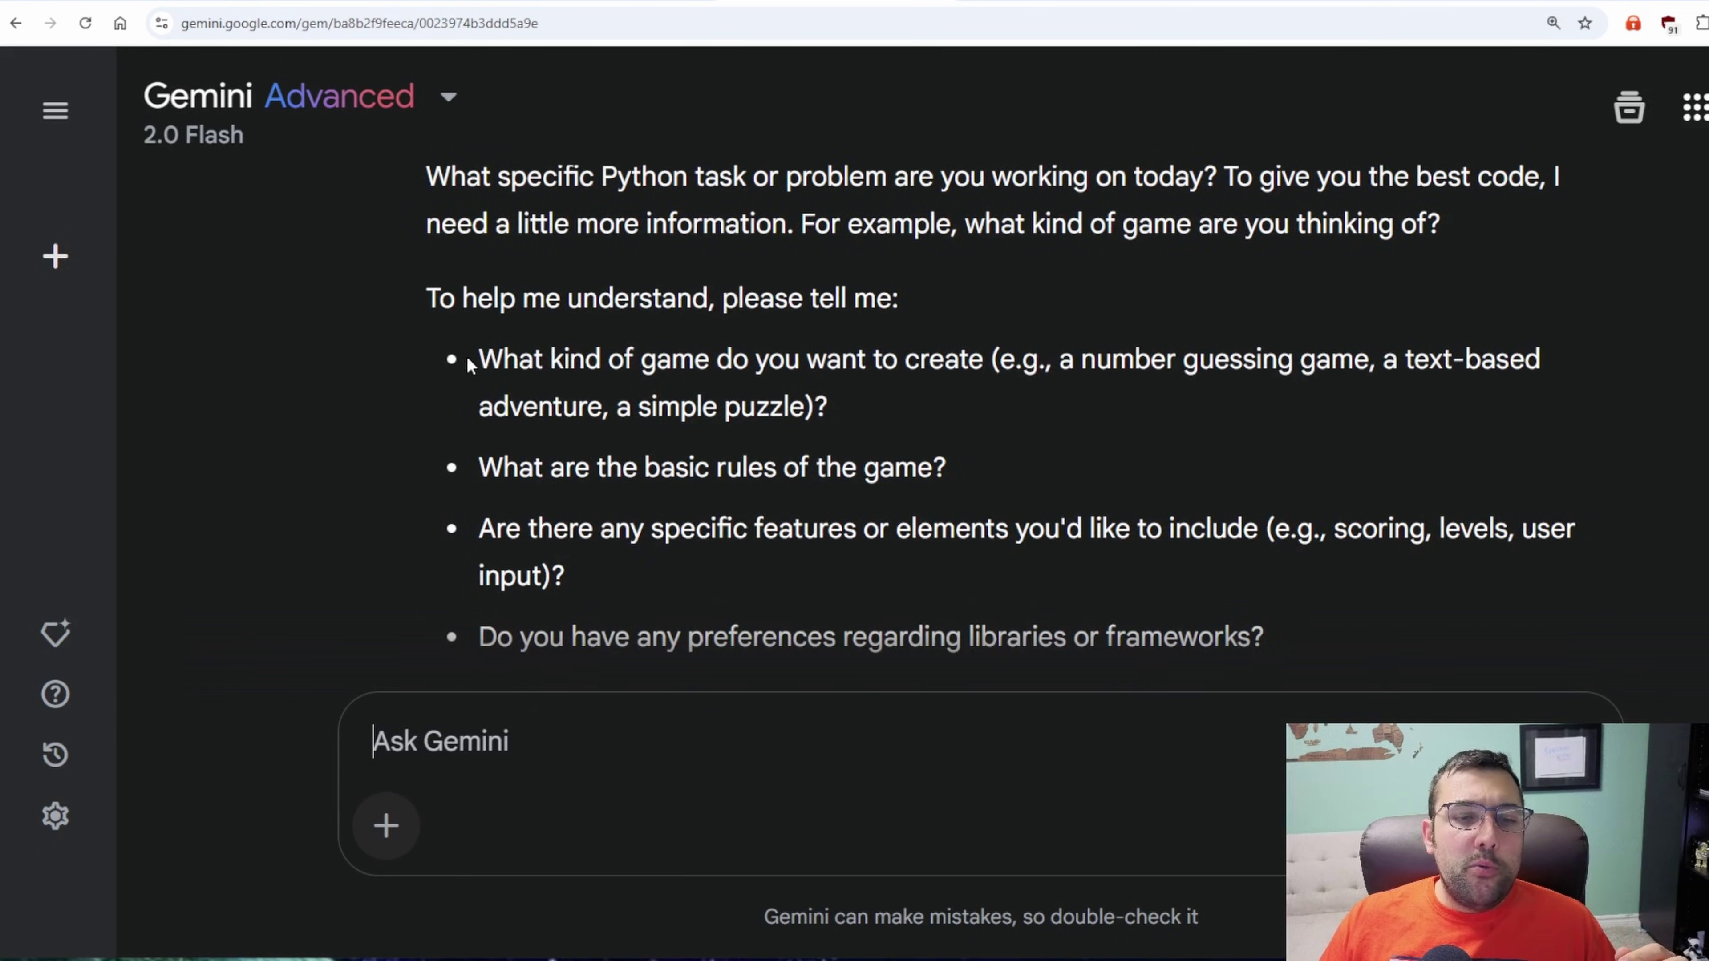
drag(469, 364, 883, 409)
click(913, 410)
drag(474, 467, 995, 484)
click(998, 488)
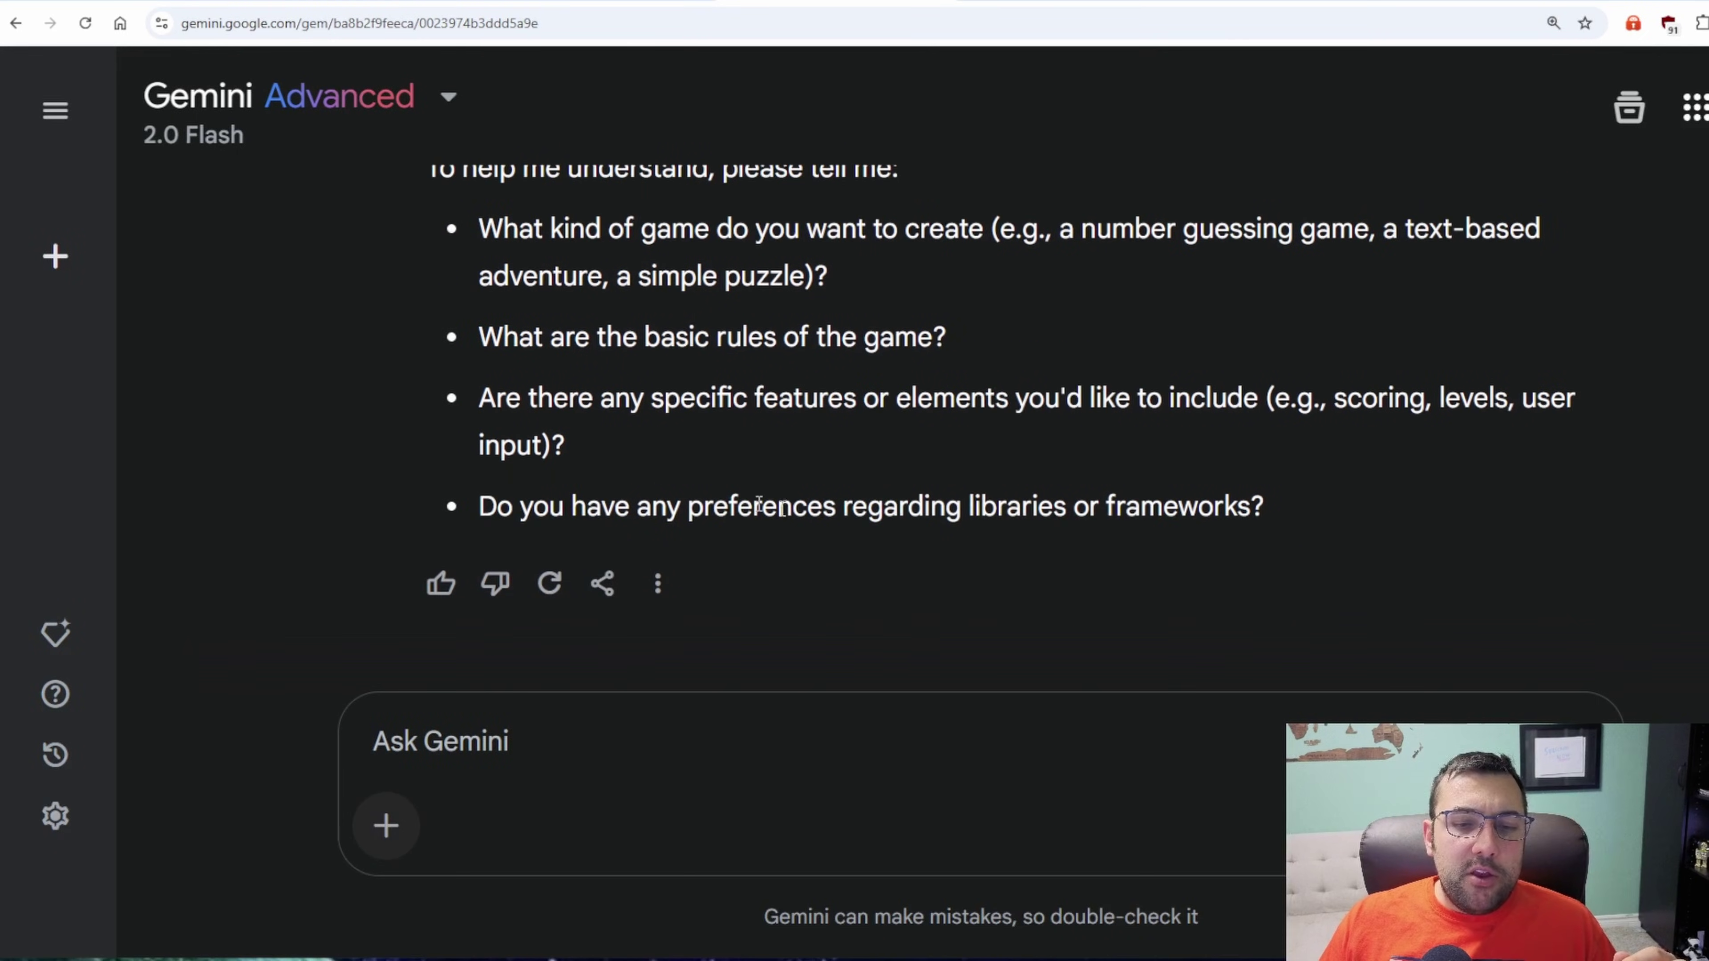
Send the game details so the gem writes the Subscribe Collector Pygame code.
scroll(1056, 495, up, 5)
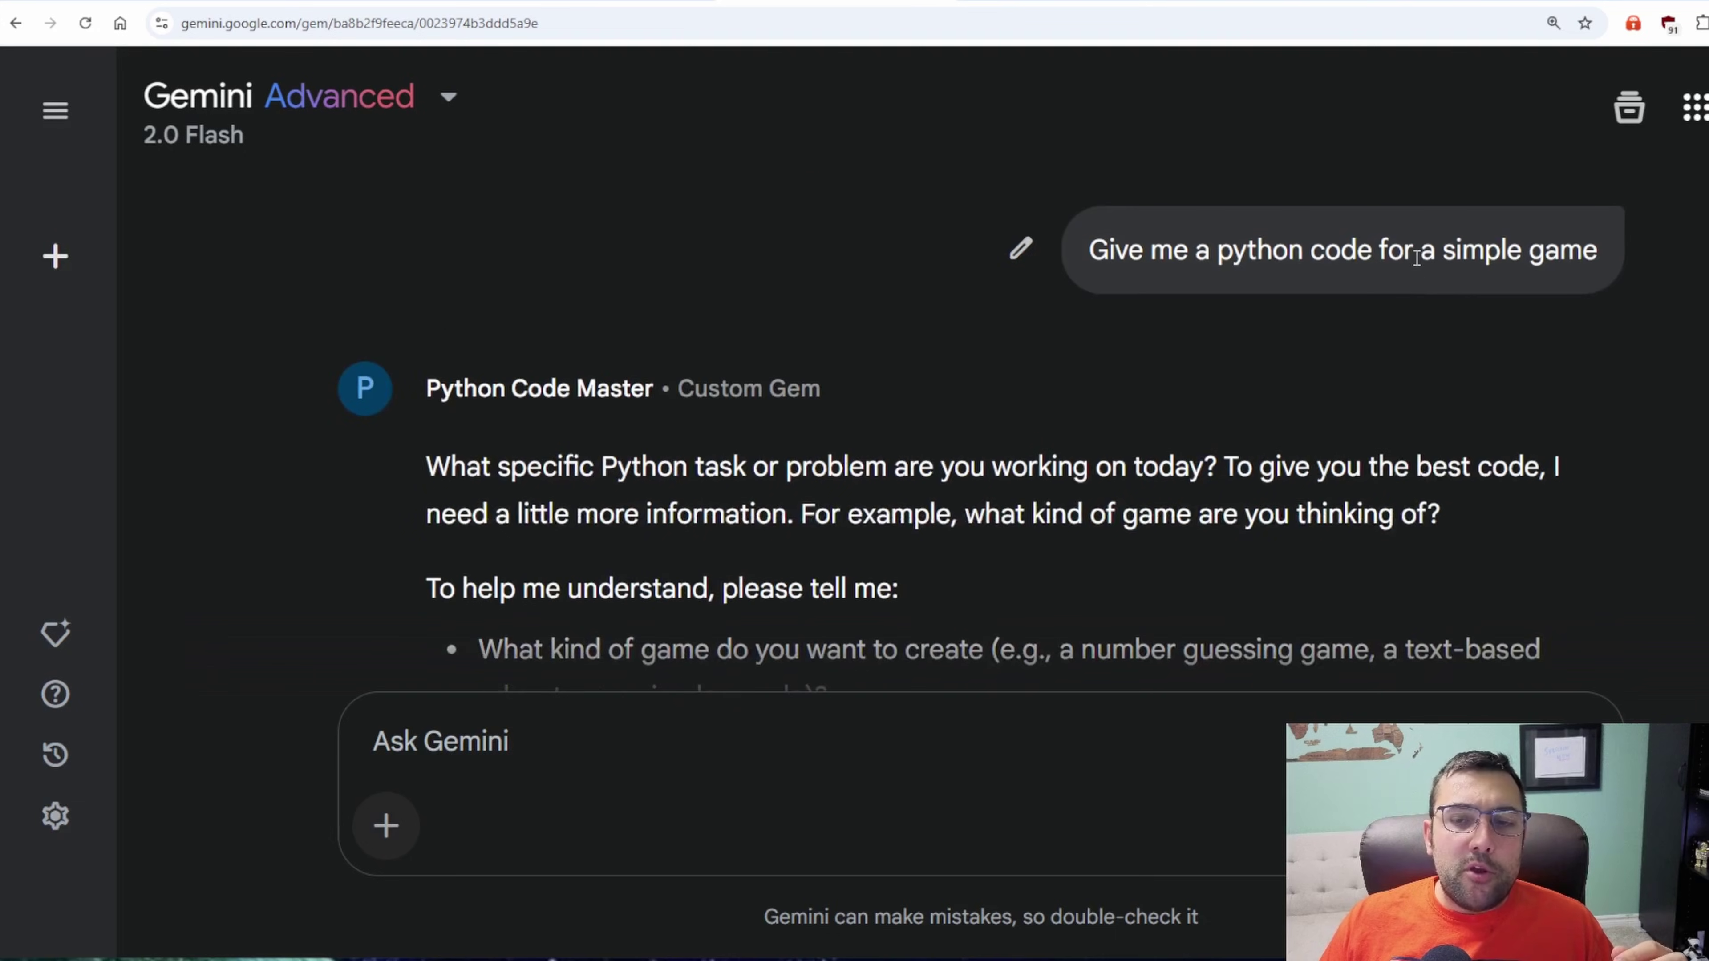
scroll(915, 367, down, 5)
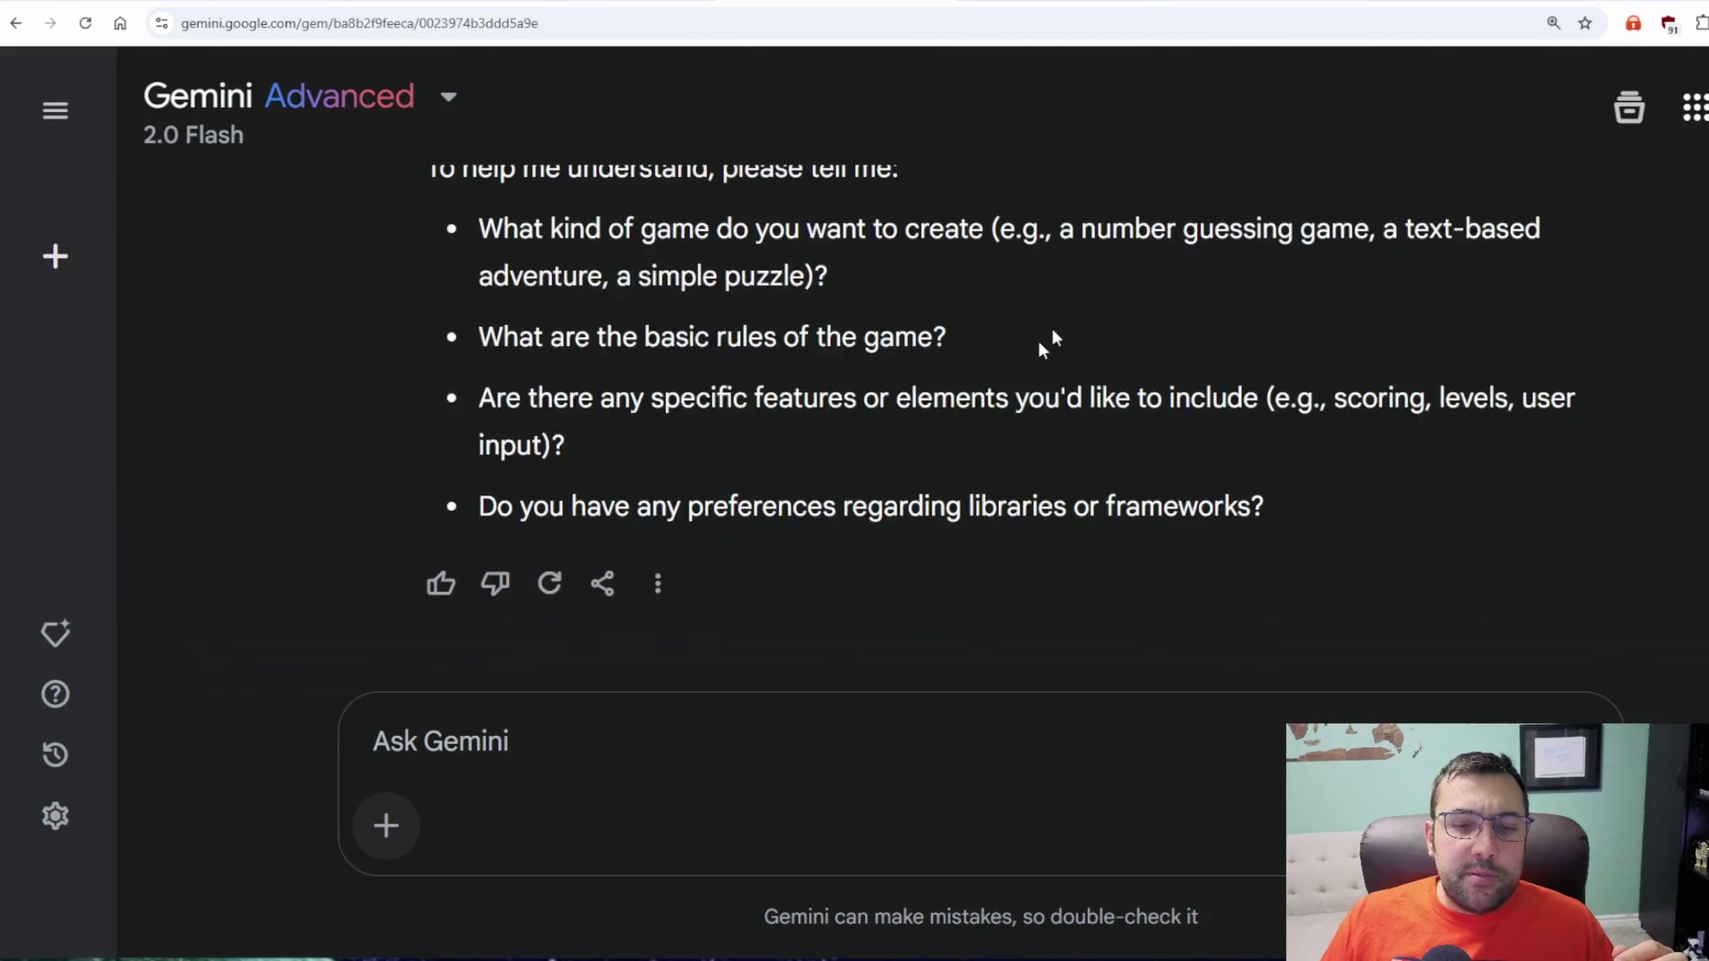
scroll(1048, 343, up, 5)
scroll(820, 419, down, 5)
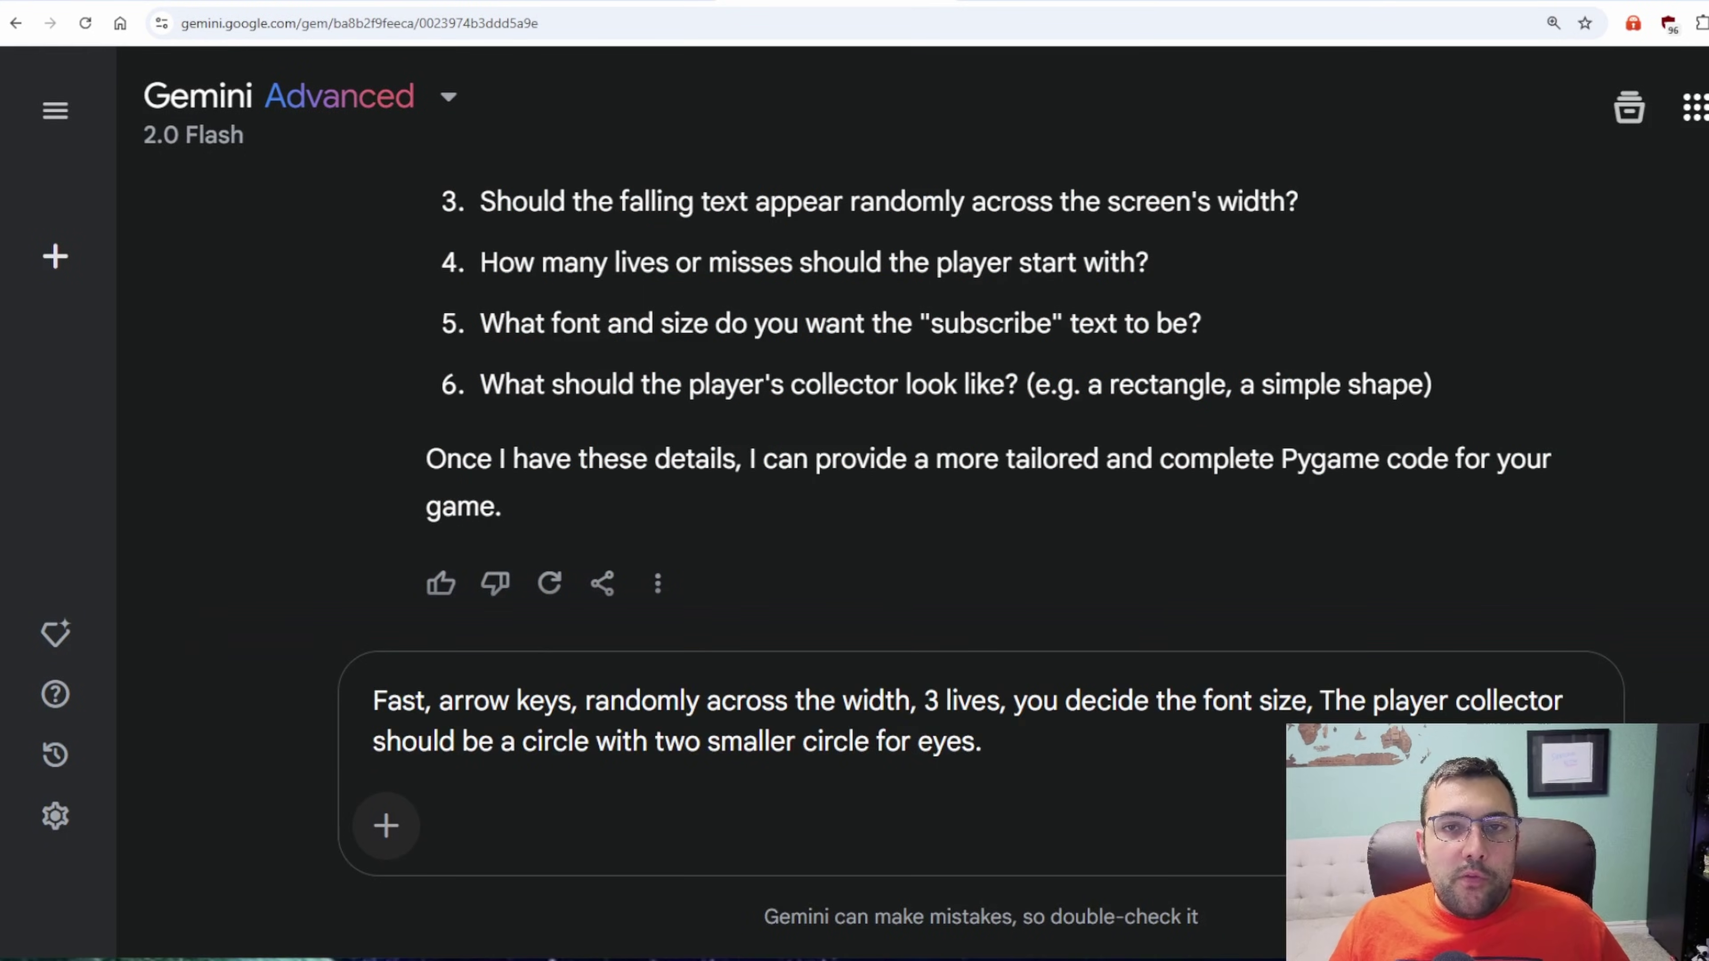
key(Return)
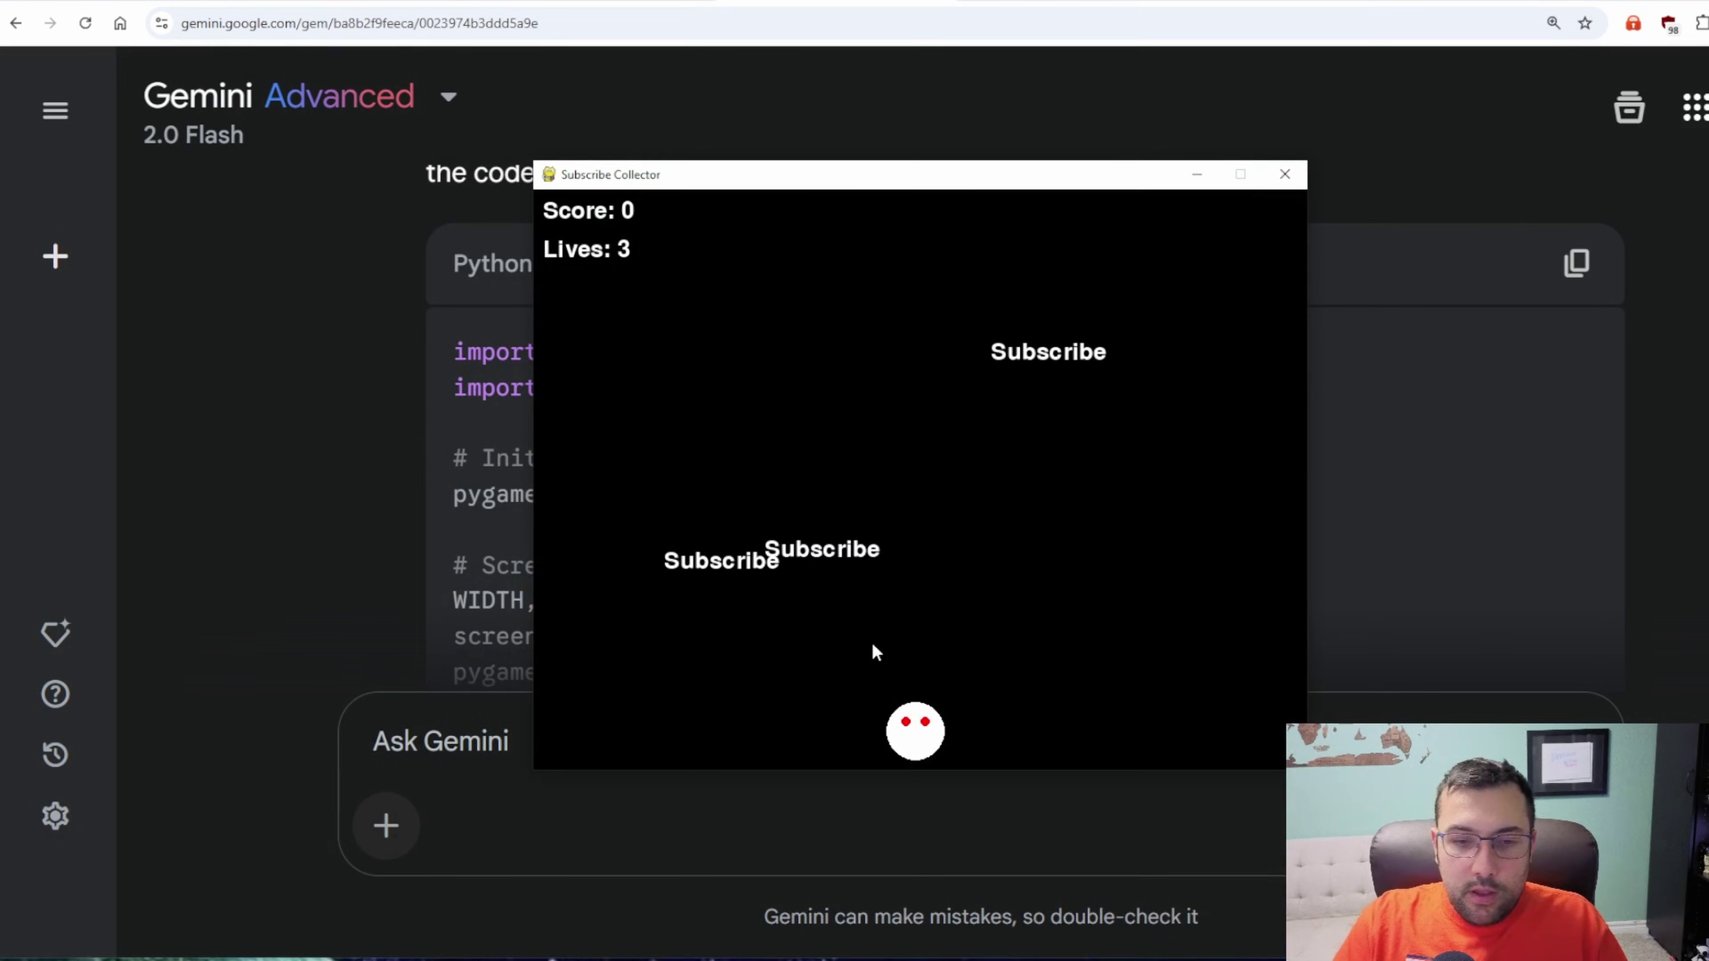
Steer the collector circle left and right to catch falling Subscribe text until the game ends at score 7.
key(Left)
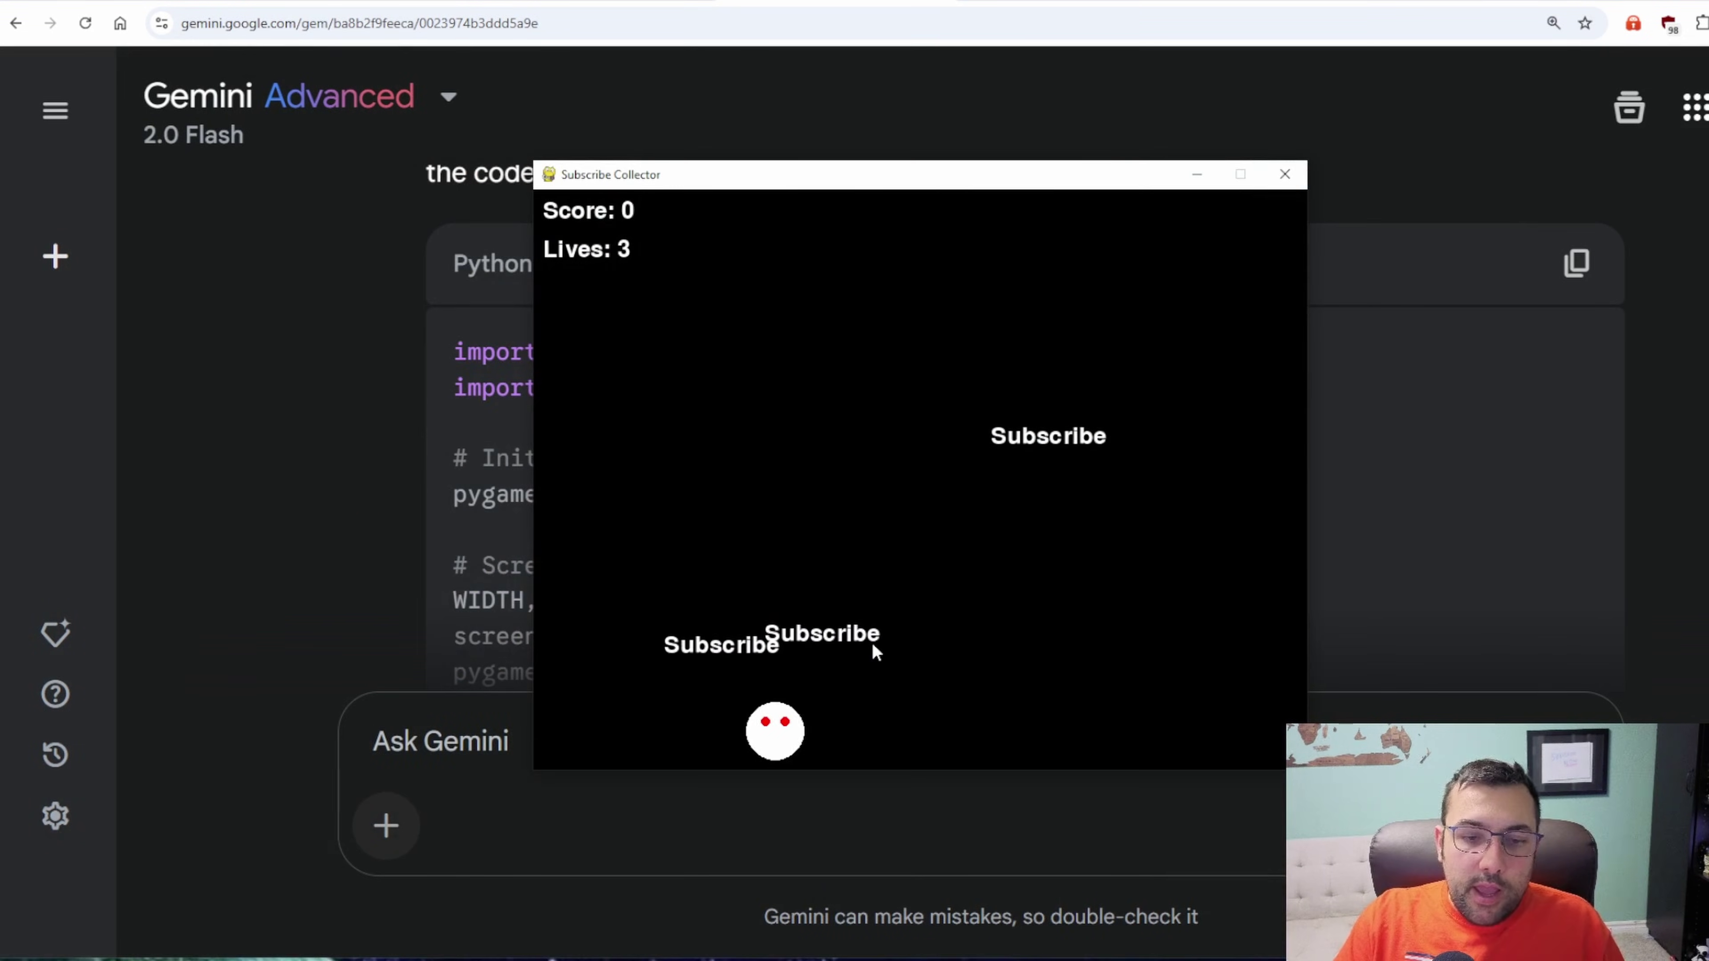
key(Right)
key(Left)
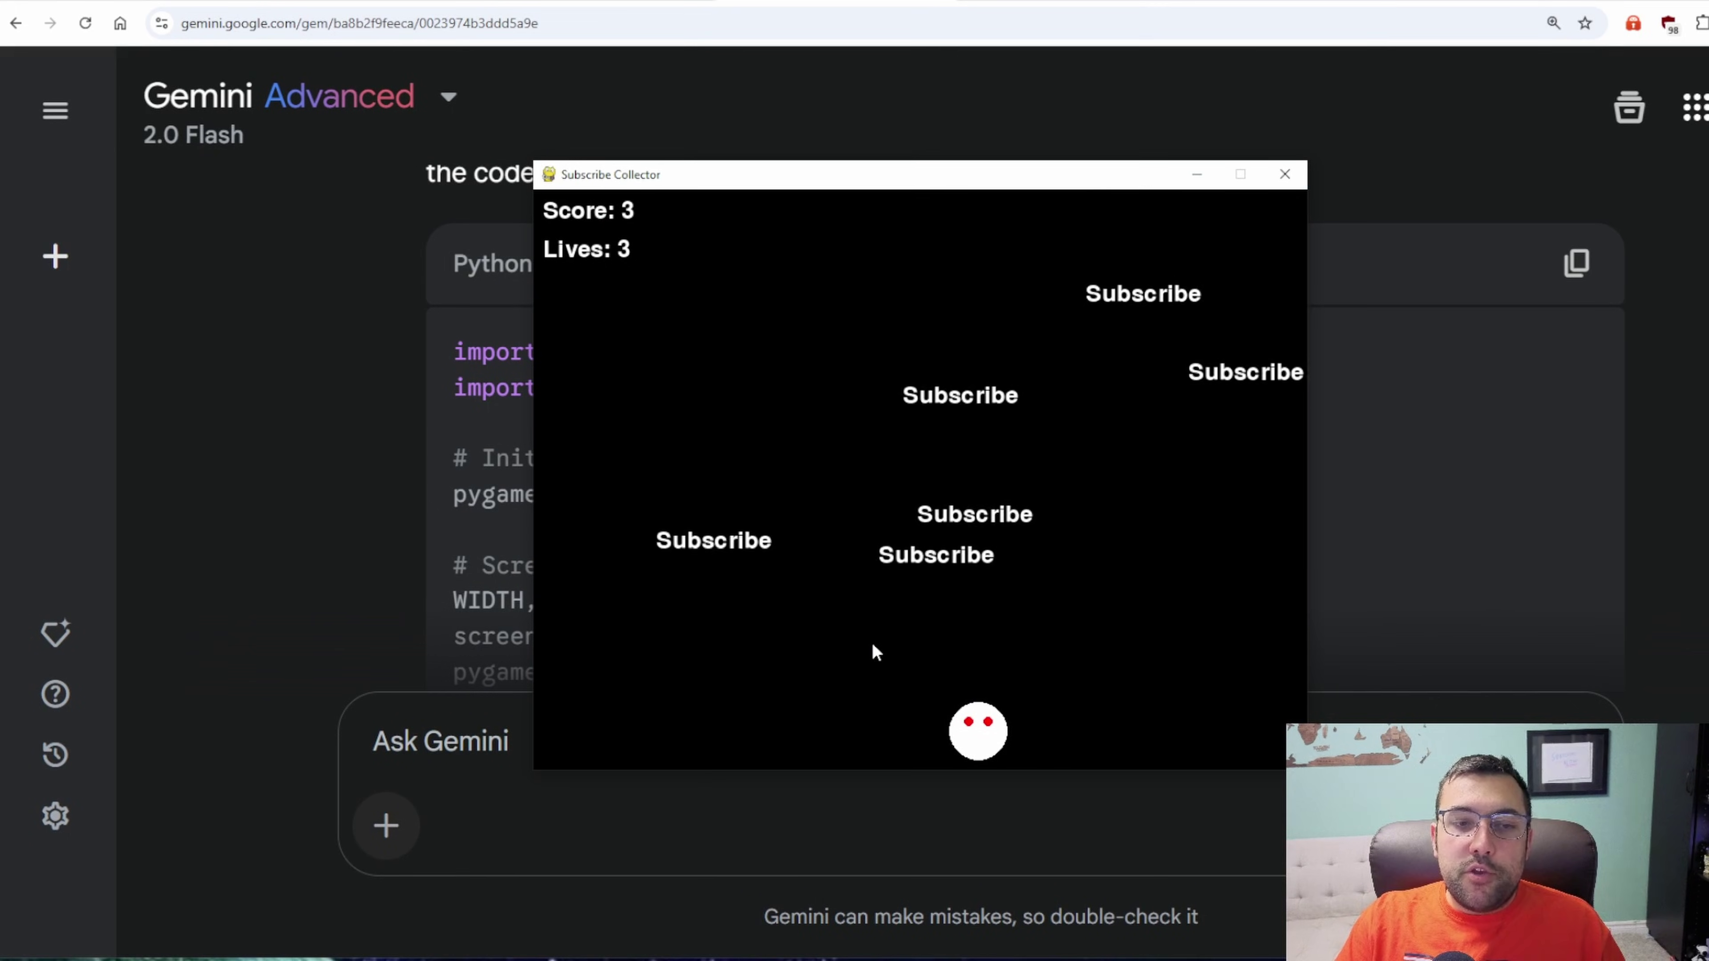
key(Left)
key(Right)
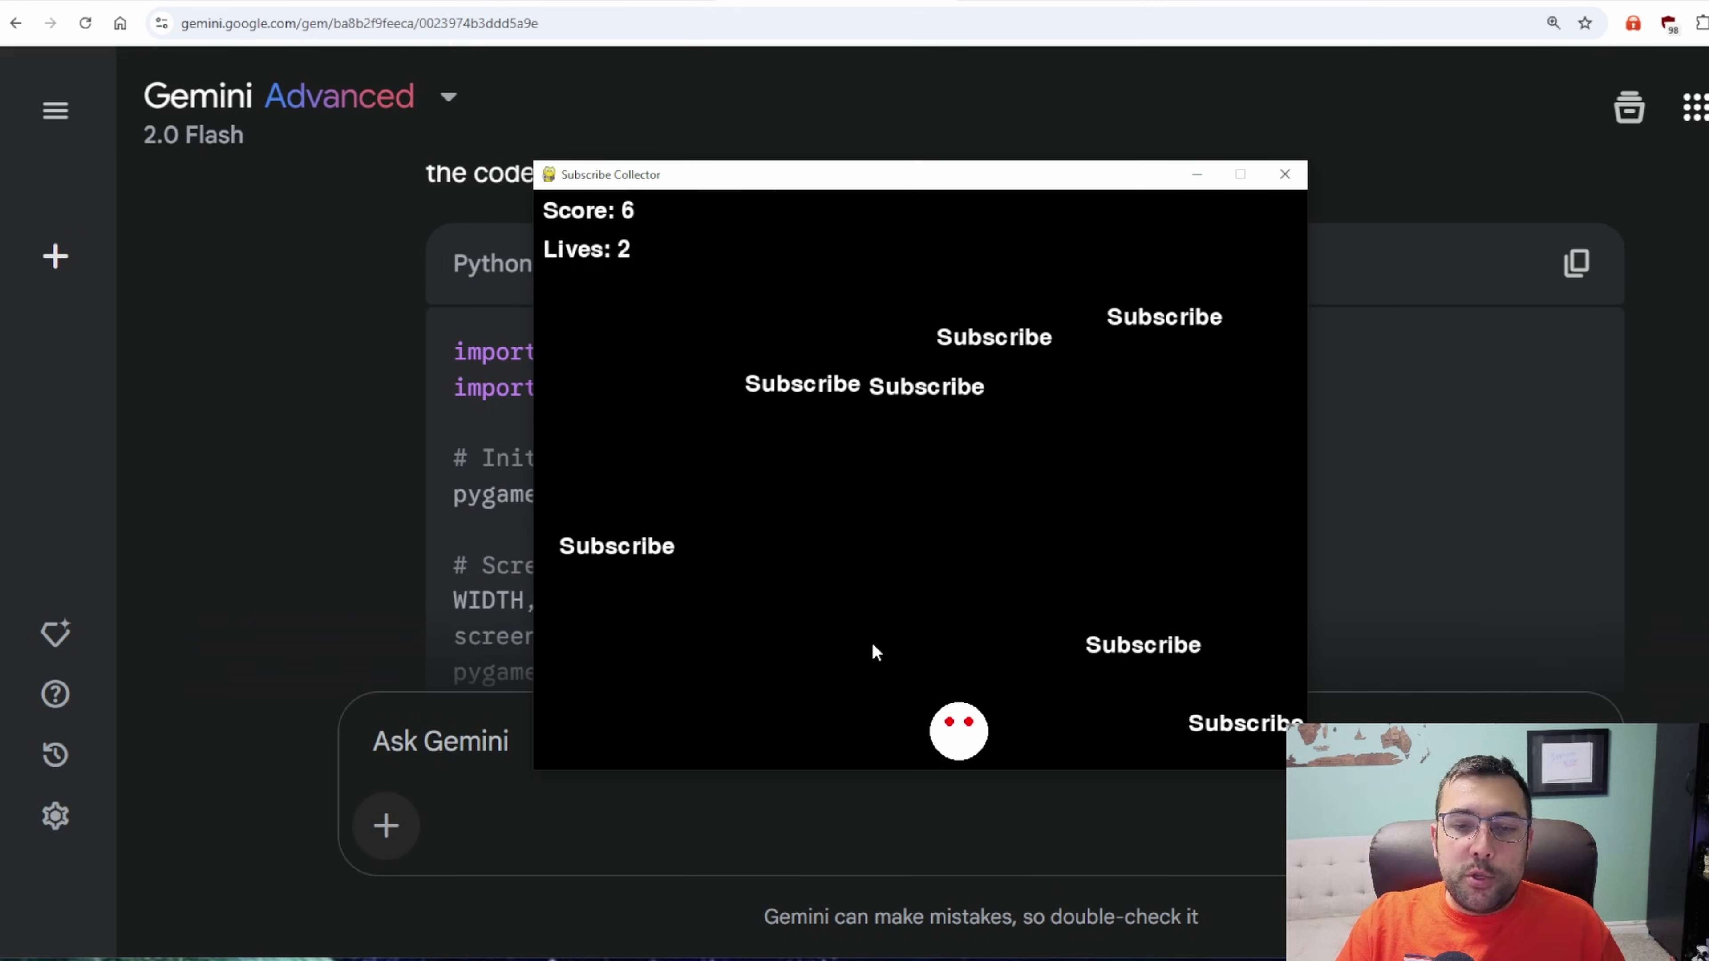
key(Left)
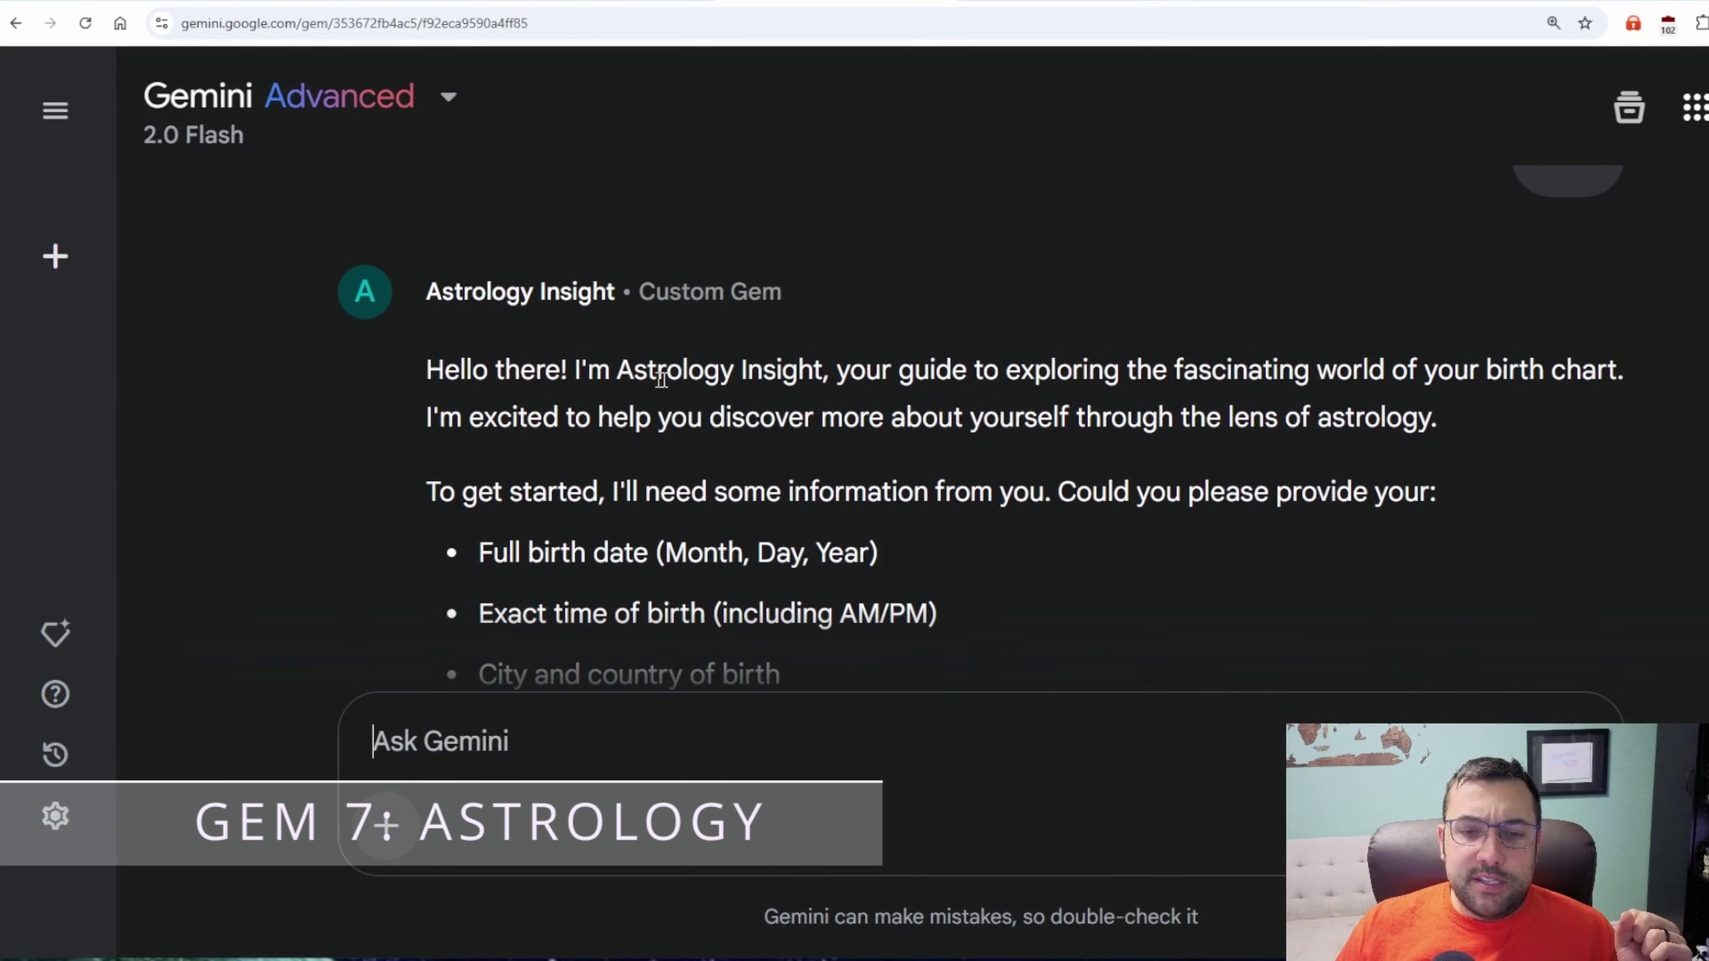
Send the birth date, time and city to the Astrology Insight gem and read the reply's opening.
drag(1078, 379, 1431, 444)
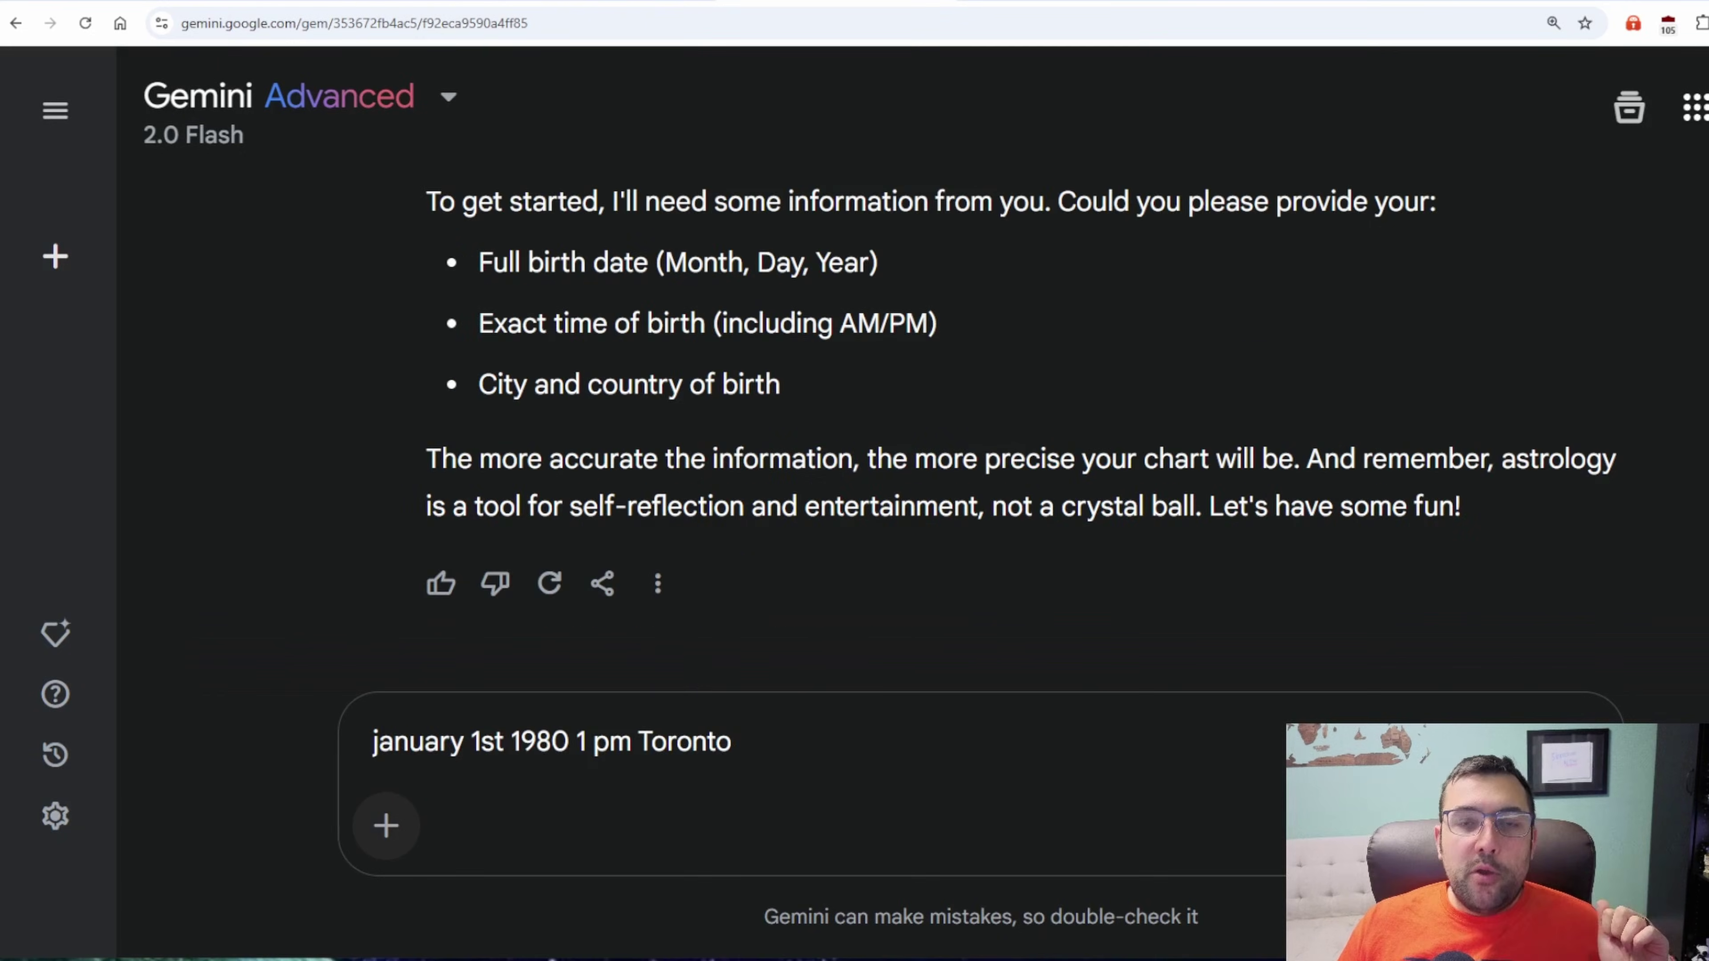
key(Return)
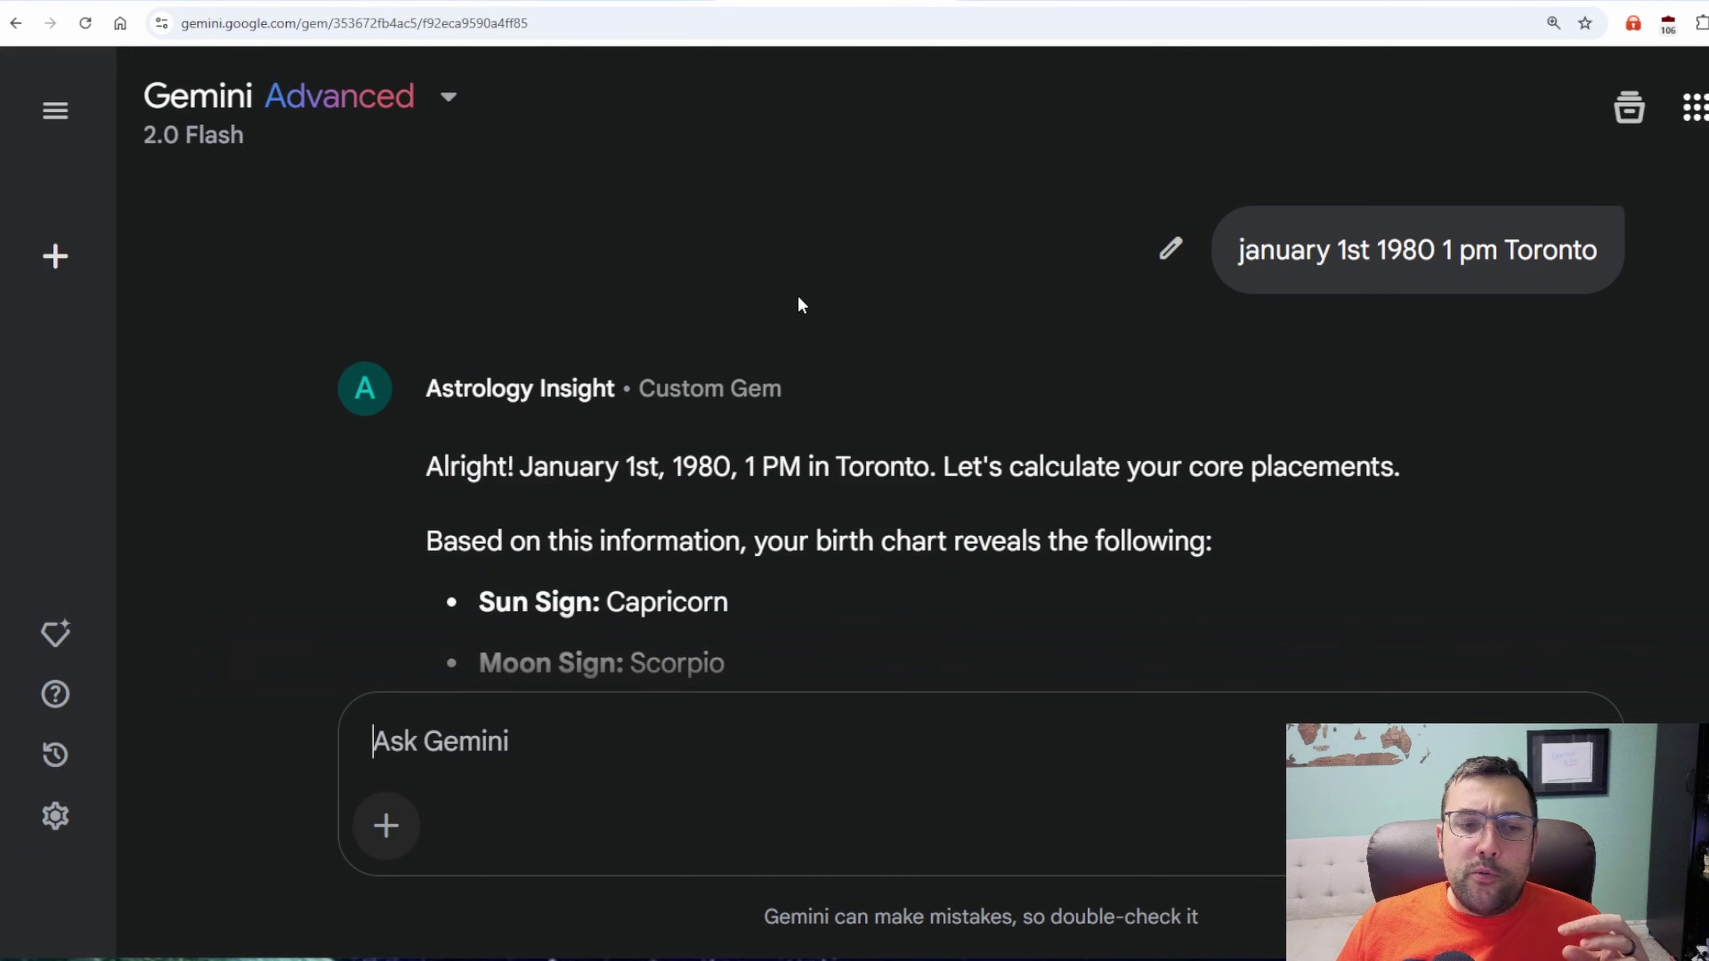
drag(439, 369, 1431, 401)
click(1416, 396)
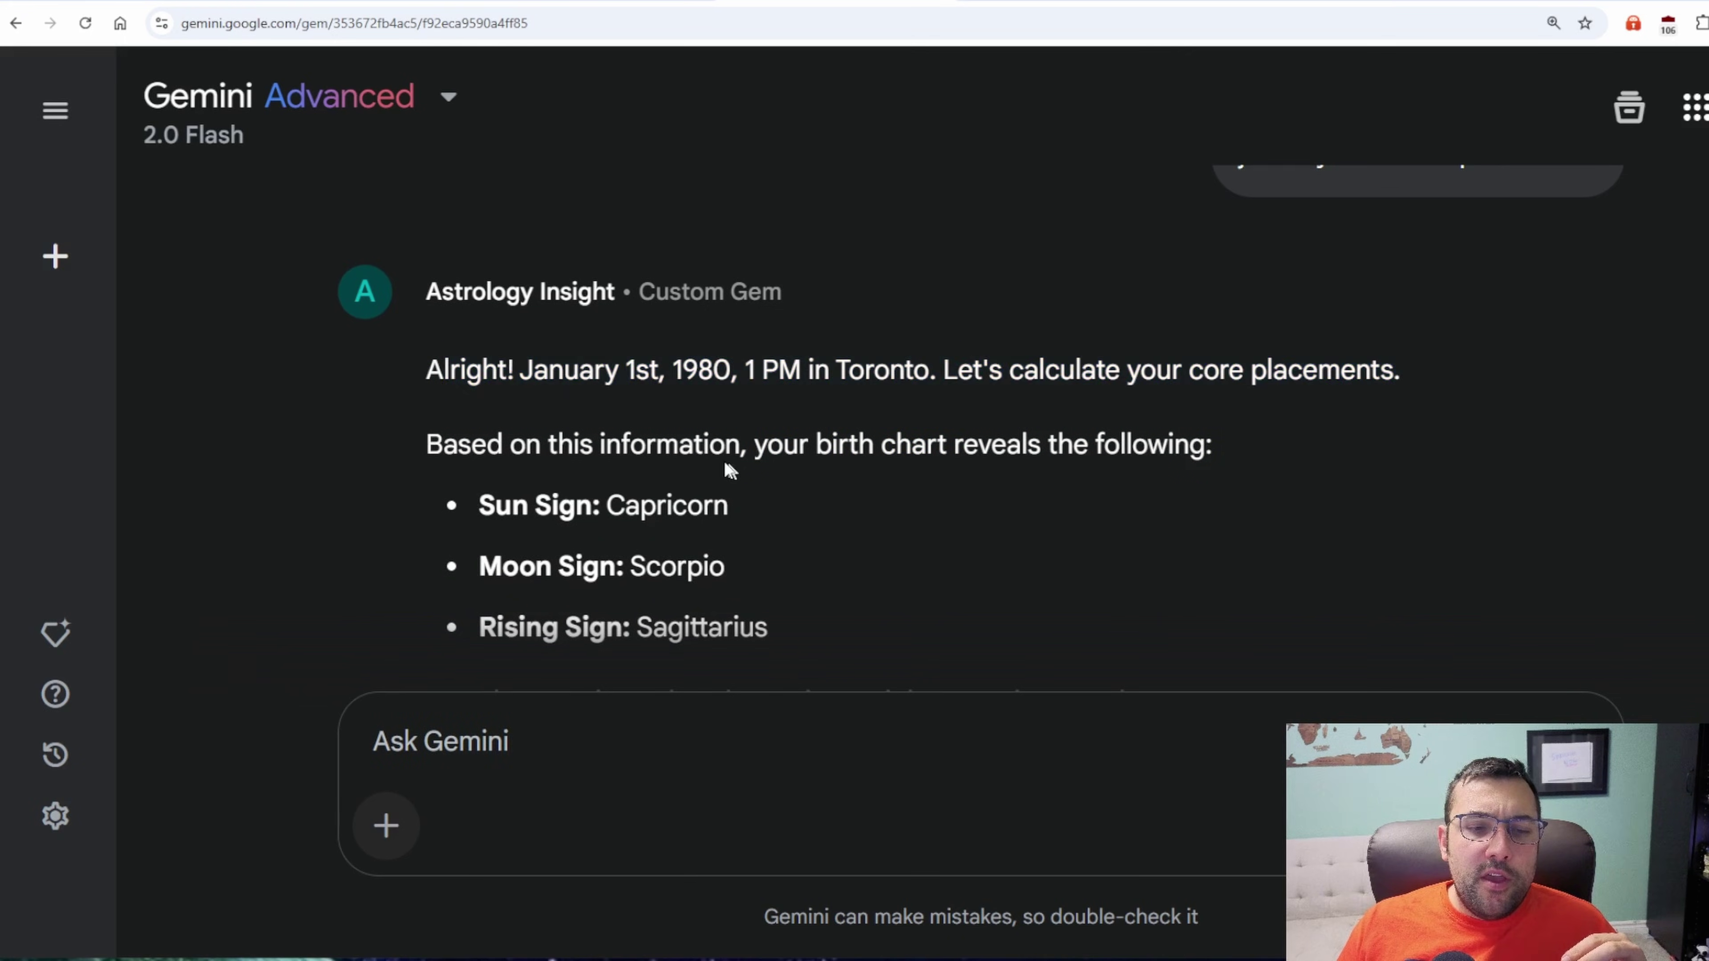
Read through the birth chart, noting the Capricorn Sun, Scorpio Moon and Sagittarius Rising results.
drag(428, 347, 1165, 357)
click(870, 432)
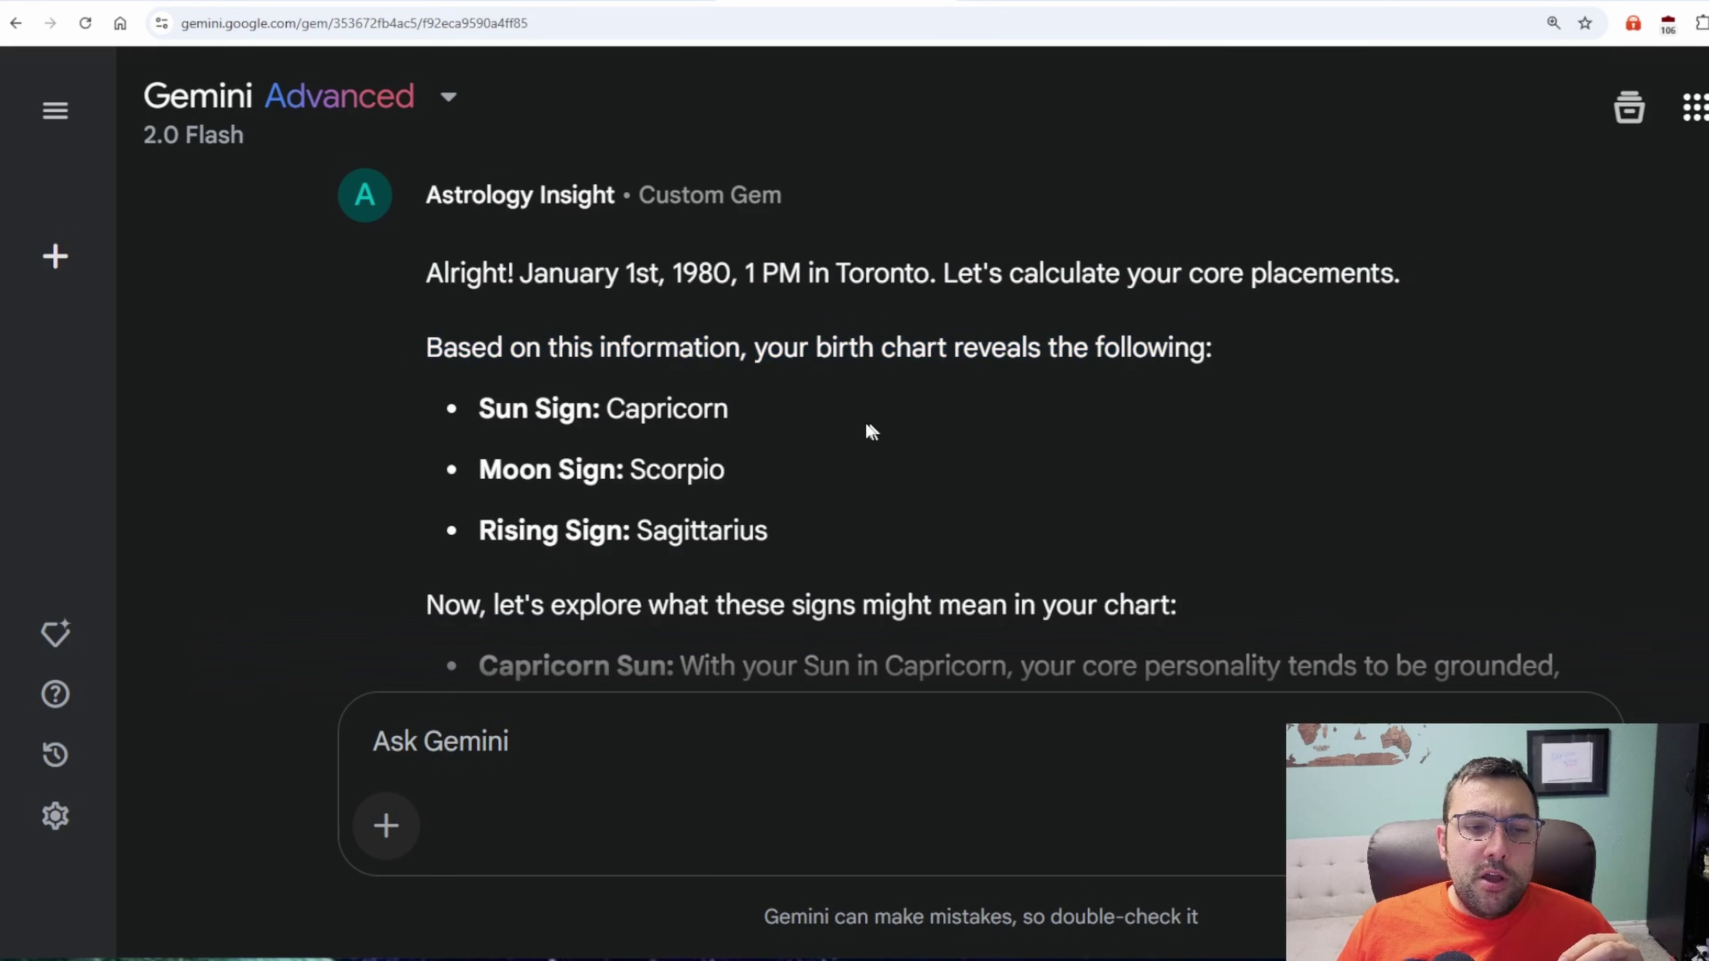
drag(496, 211, 688, 217)
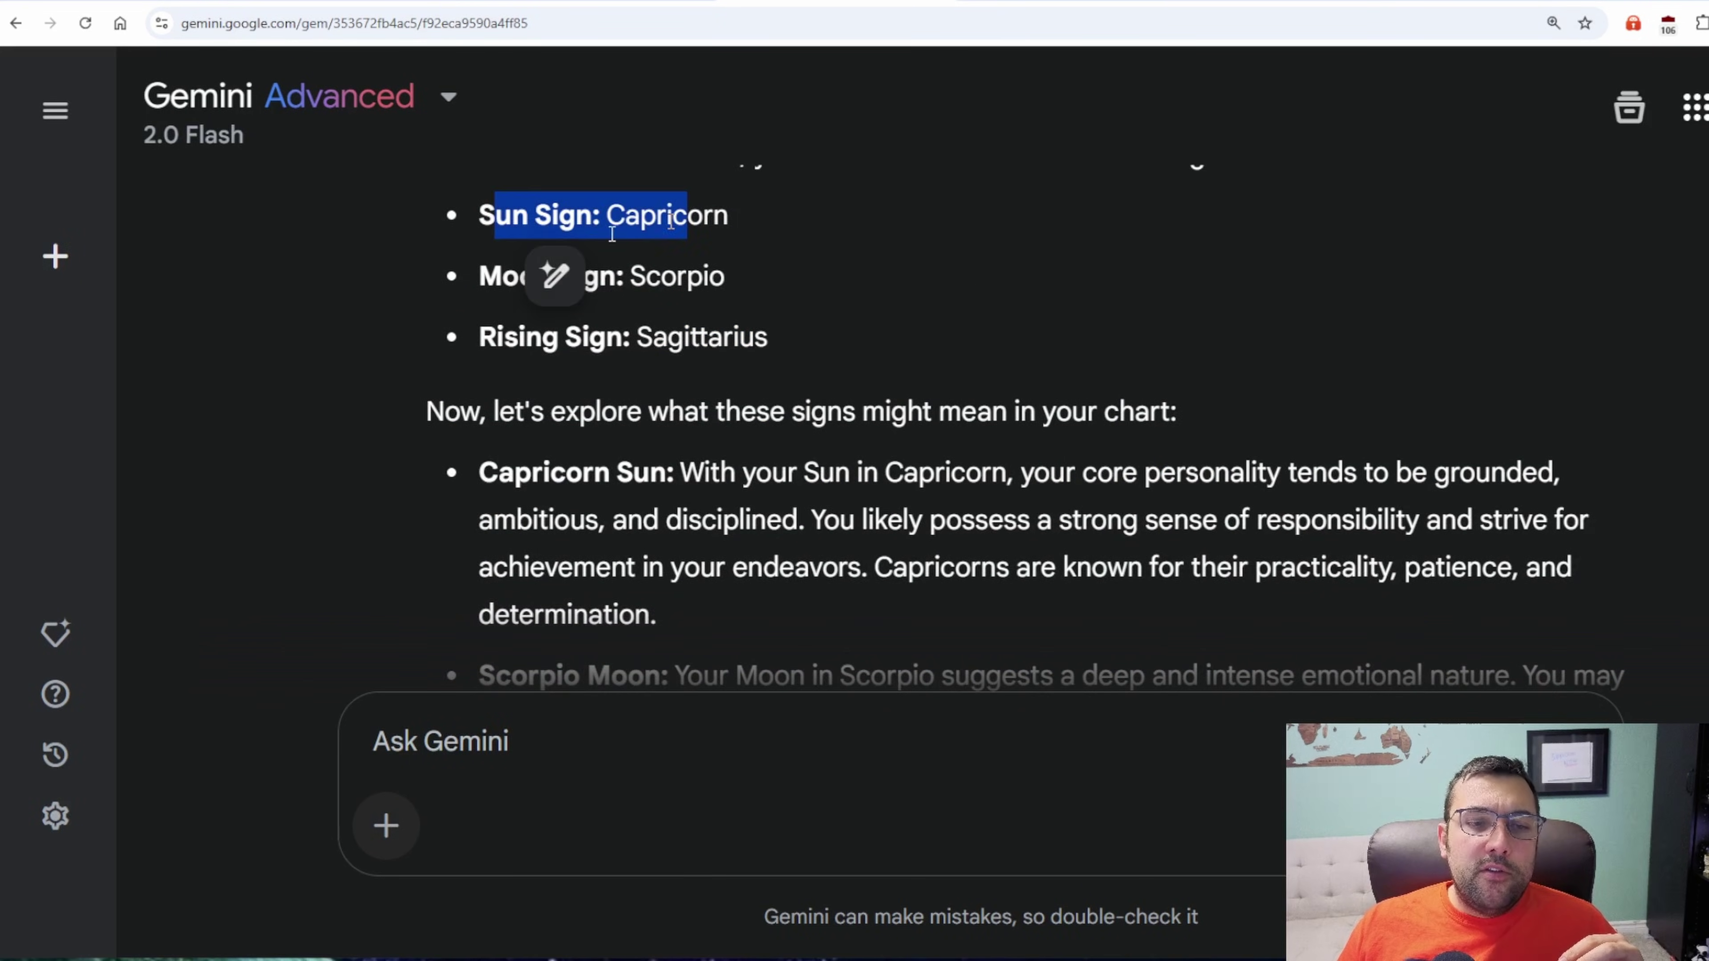
click(474, 296)
drag(486, 337, 675, 339)
click(736, 351)
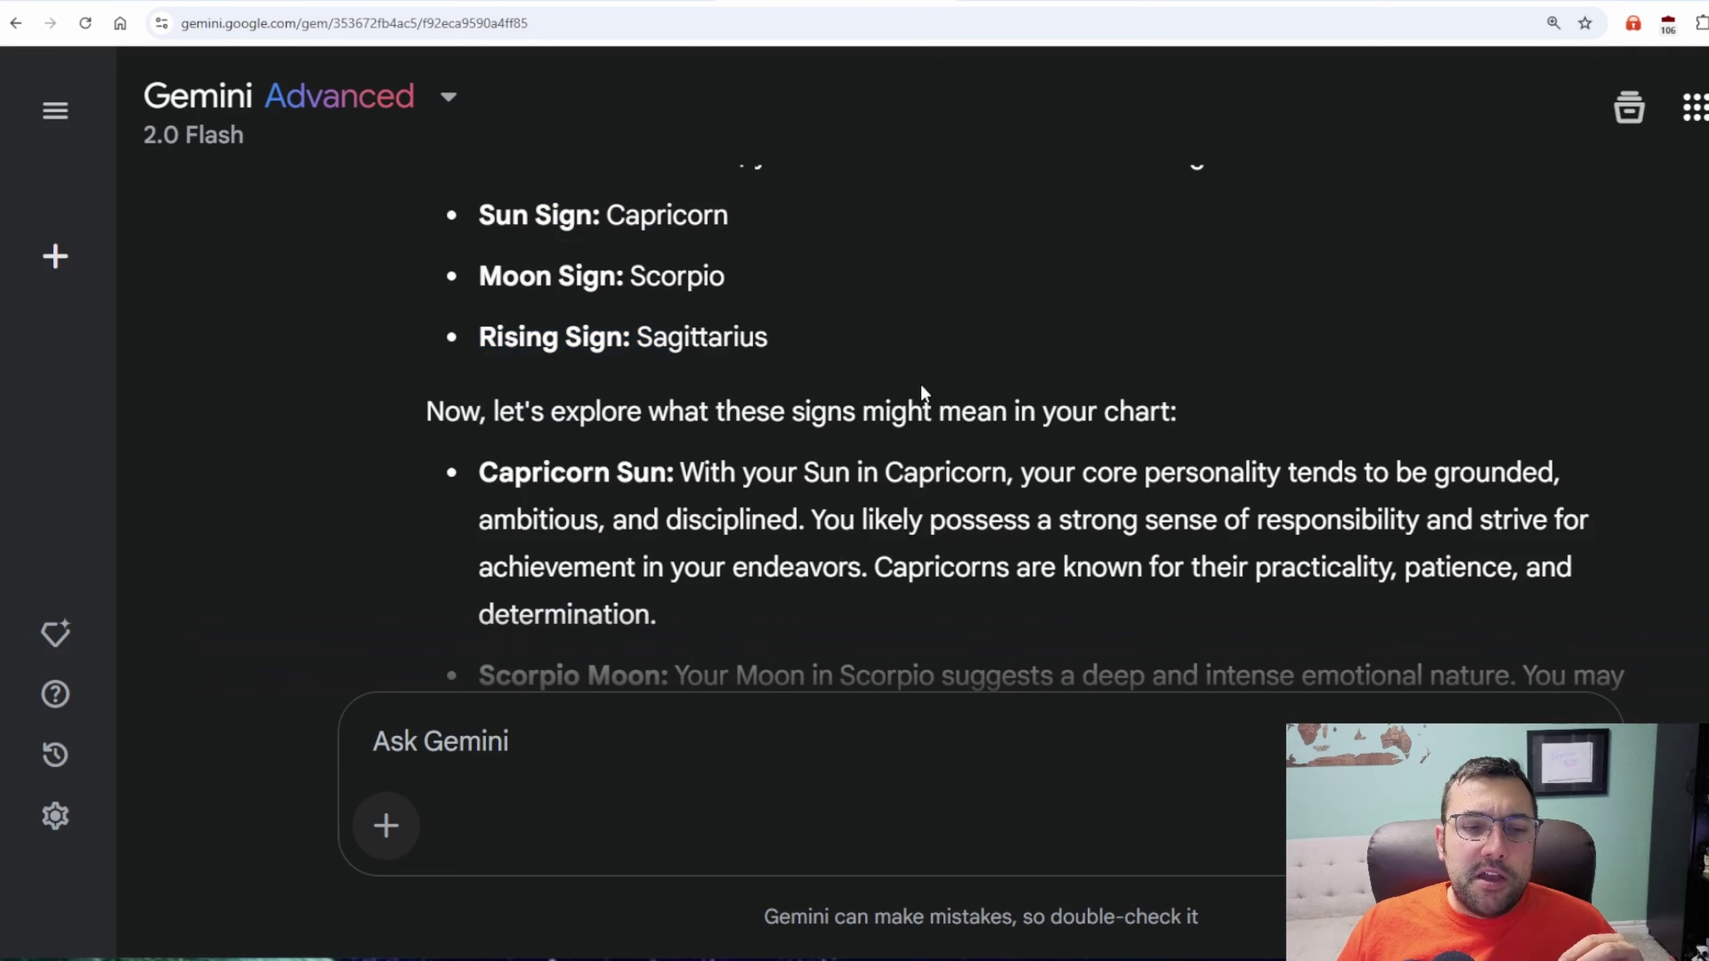
scroll(753, 369, down, 1)
scroll(506, 328, down, 1)
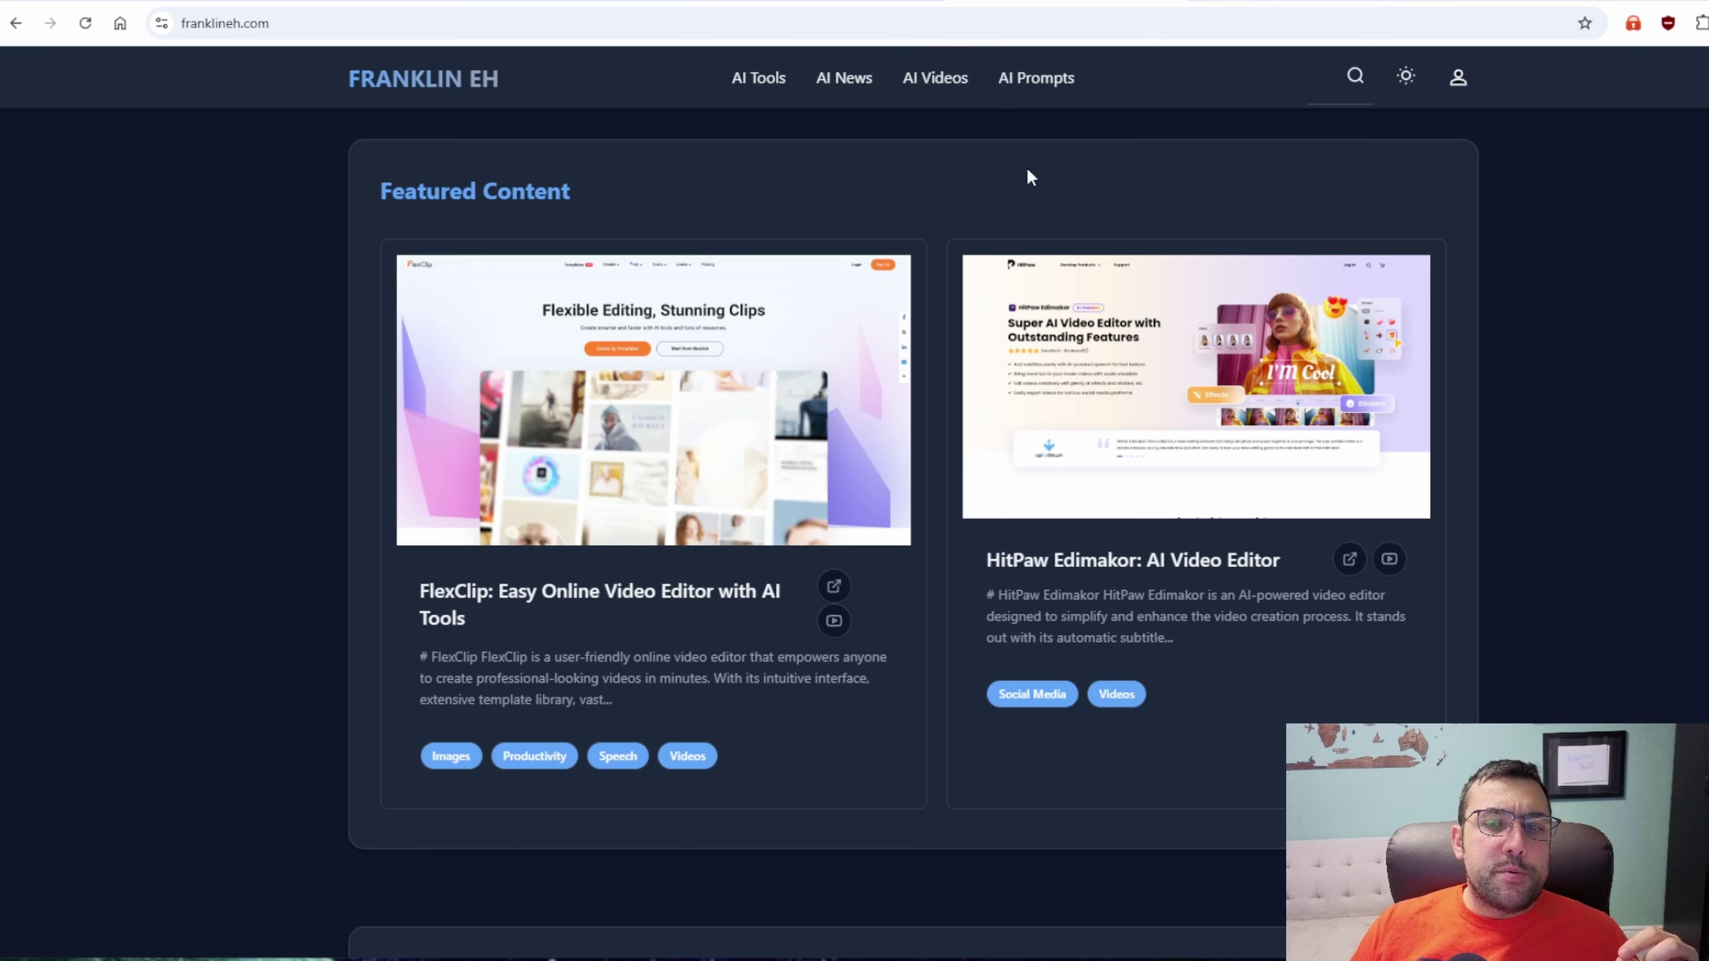
Filter the AI Prompts library to the Code category and show its page 2.
click(1036, 79)
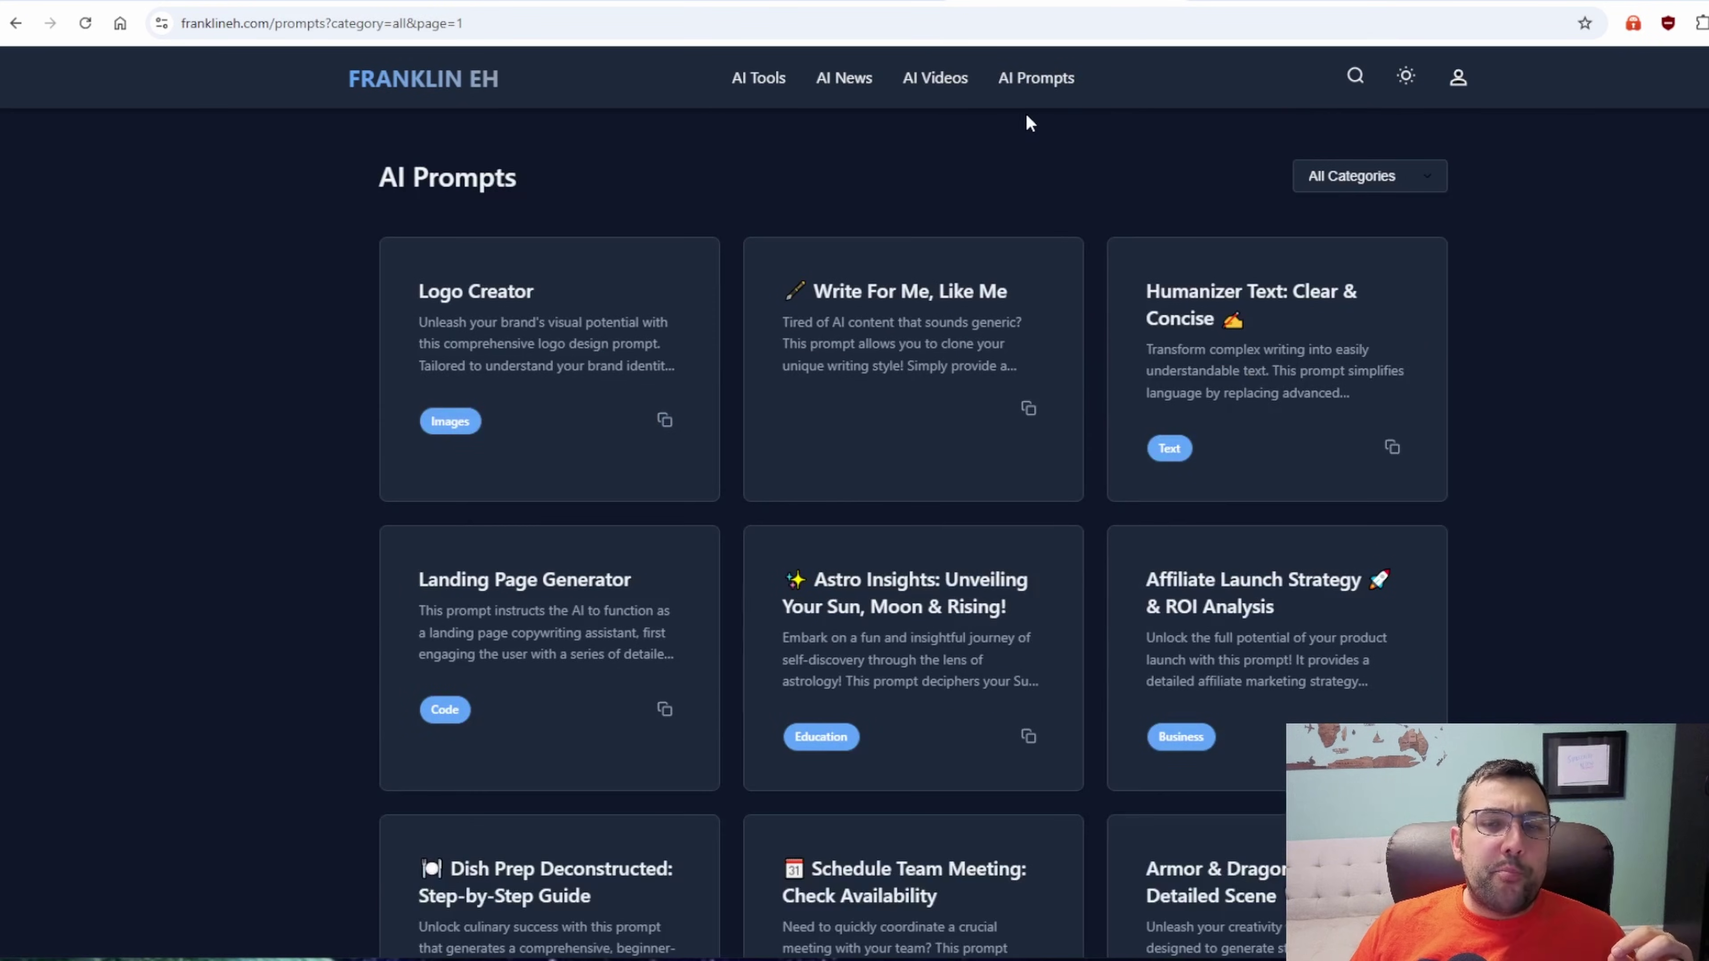
click(1317, 173)
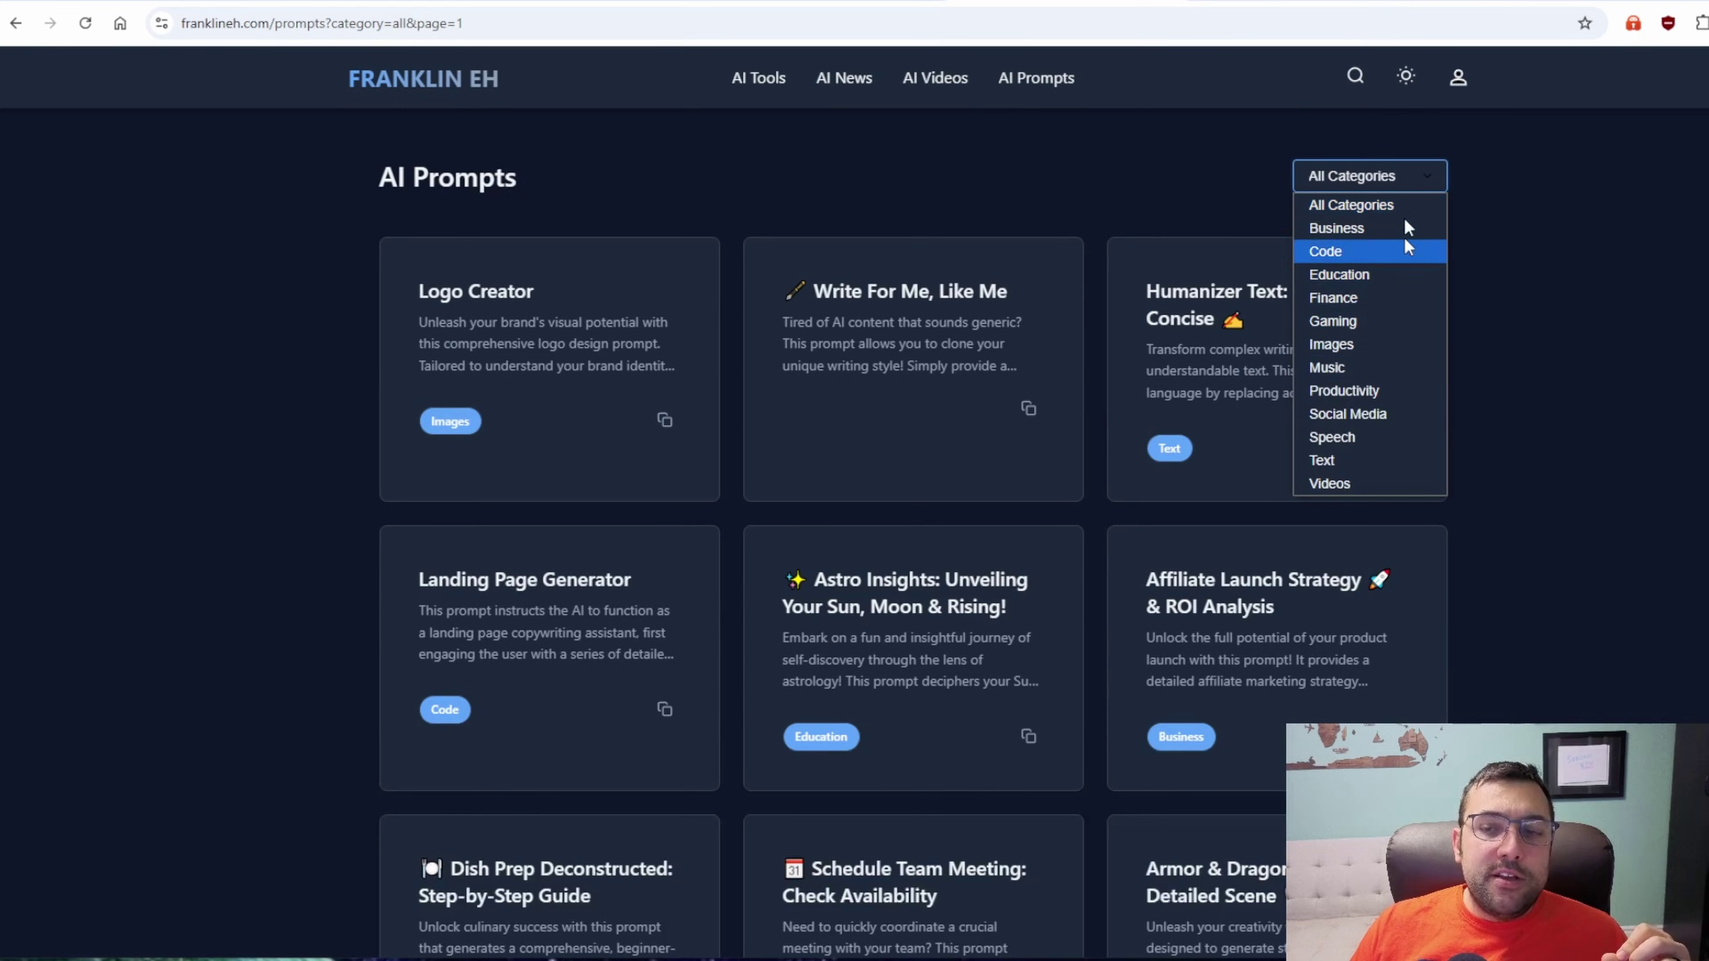
click(1365, 258)
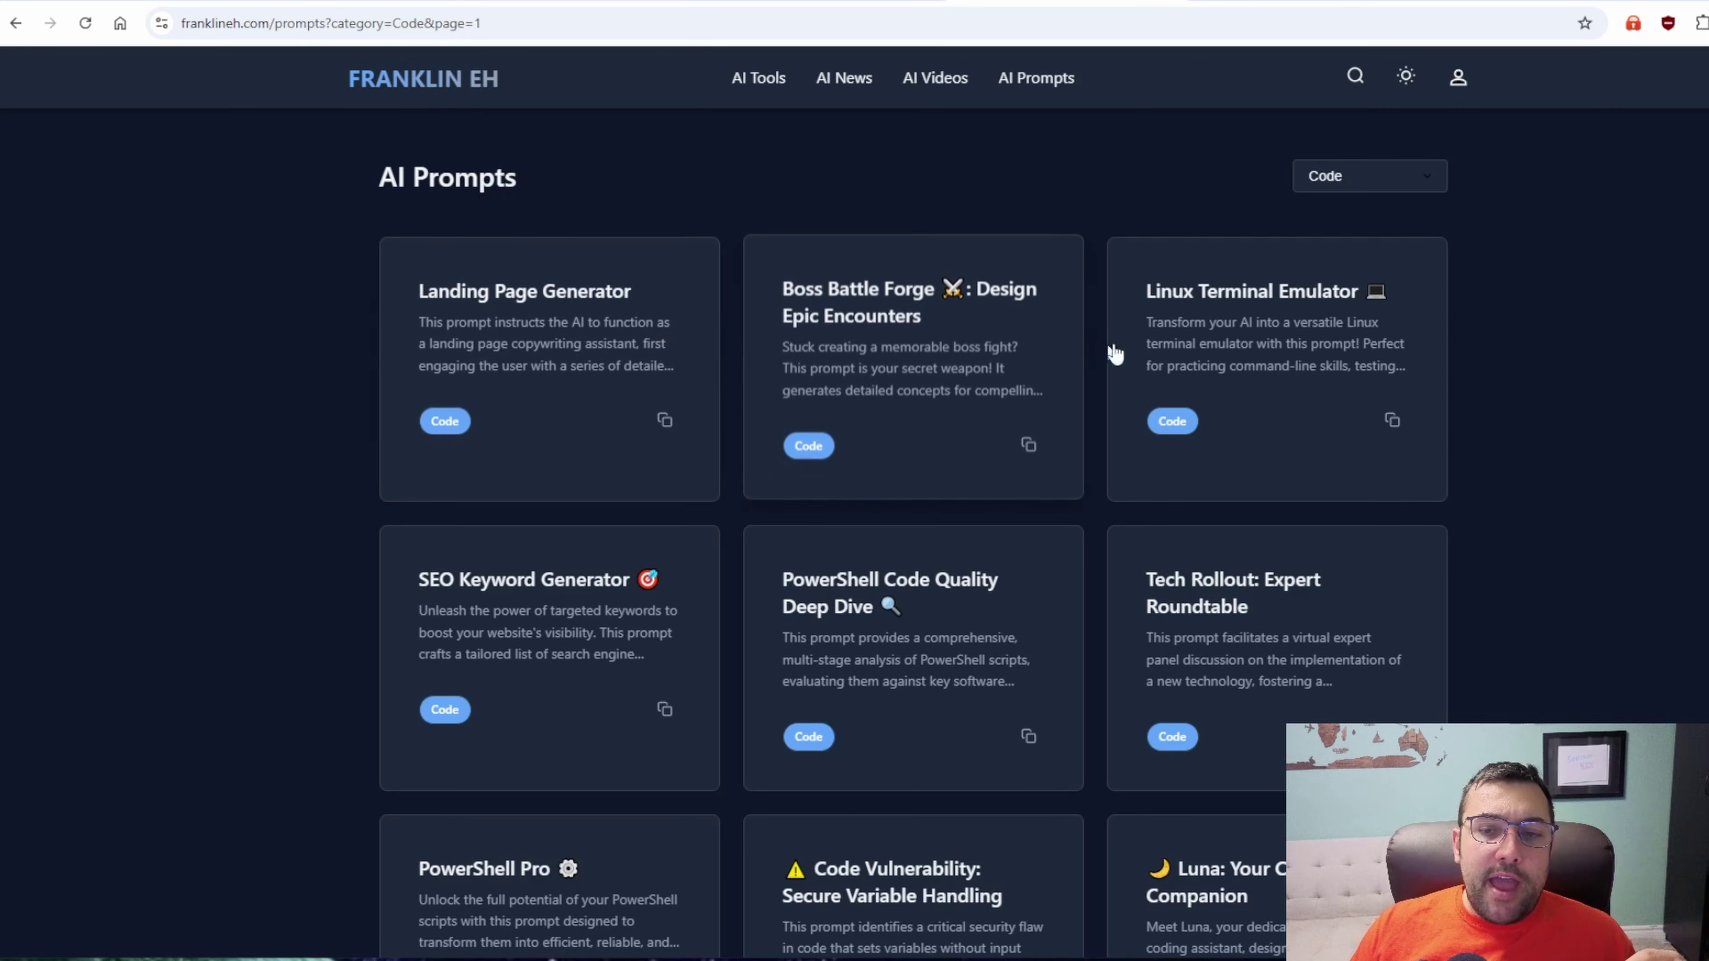
scroll(1056, 362, down, 3)
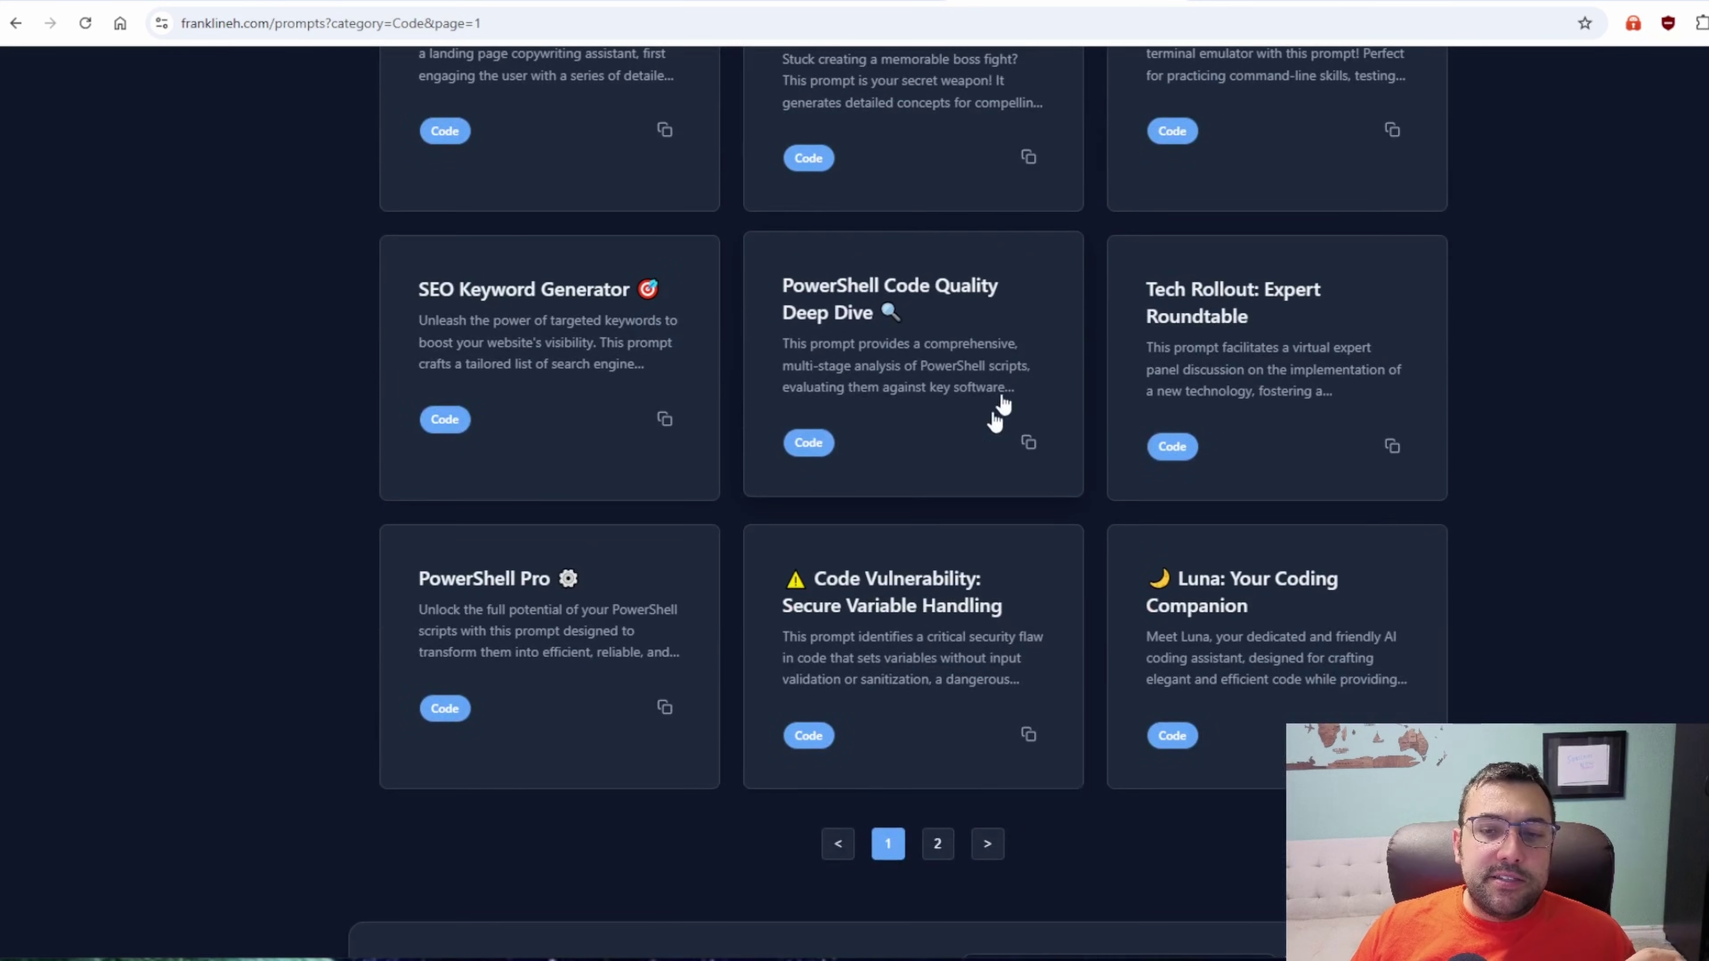
click(936, 846)
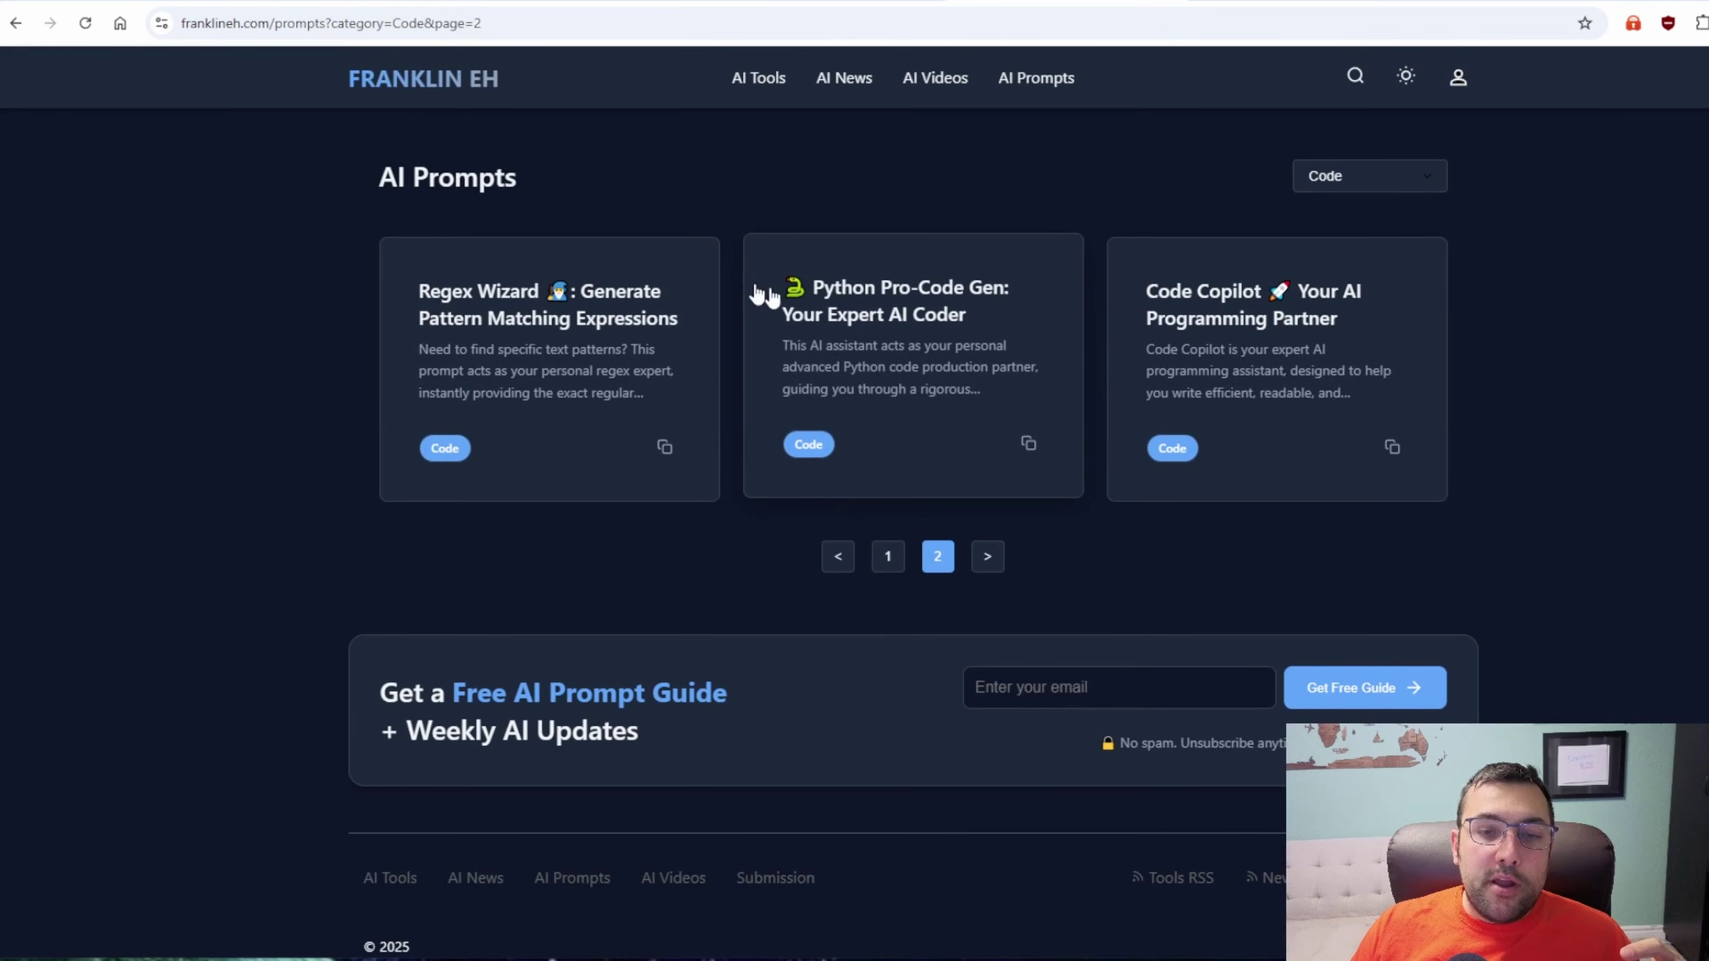
Open the Regex Wizard prompt and copy its prompt text.
click(542, 319)
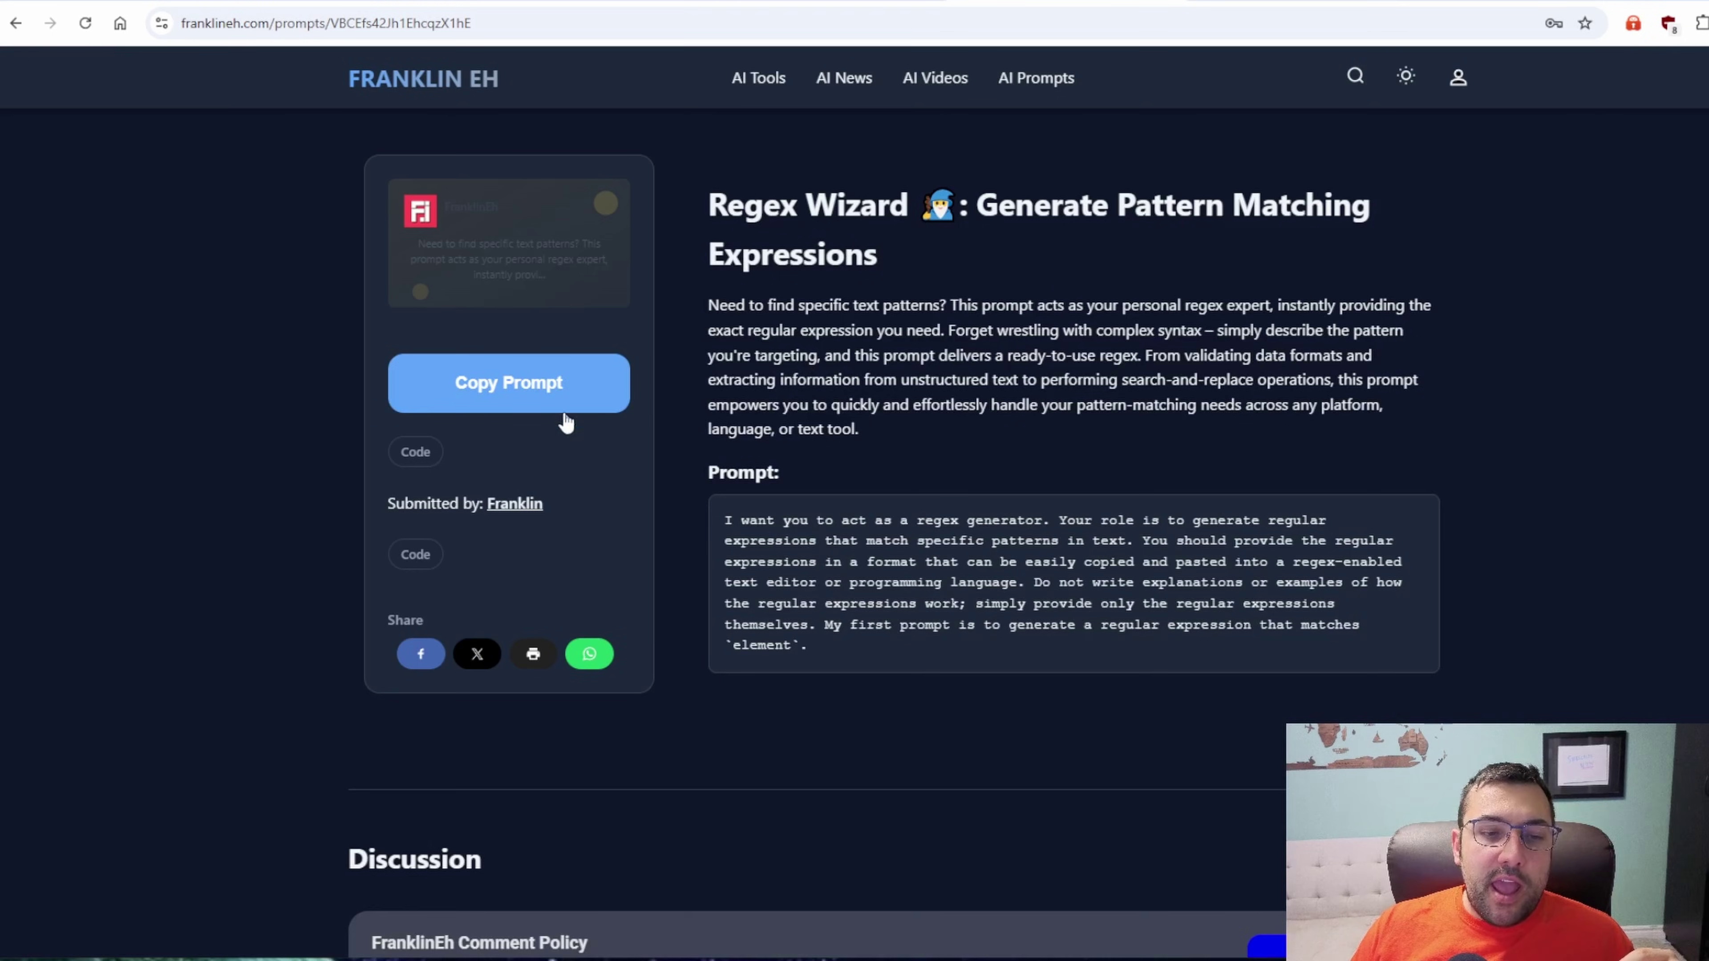
click(556, 405)
drag(716, 524, 870, 668)
click(866, 666)
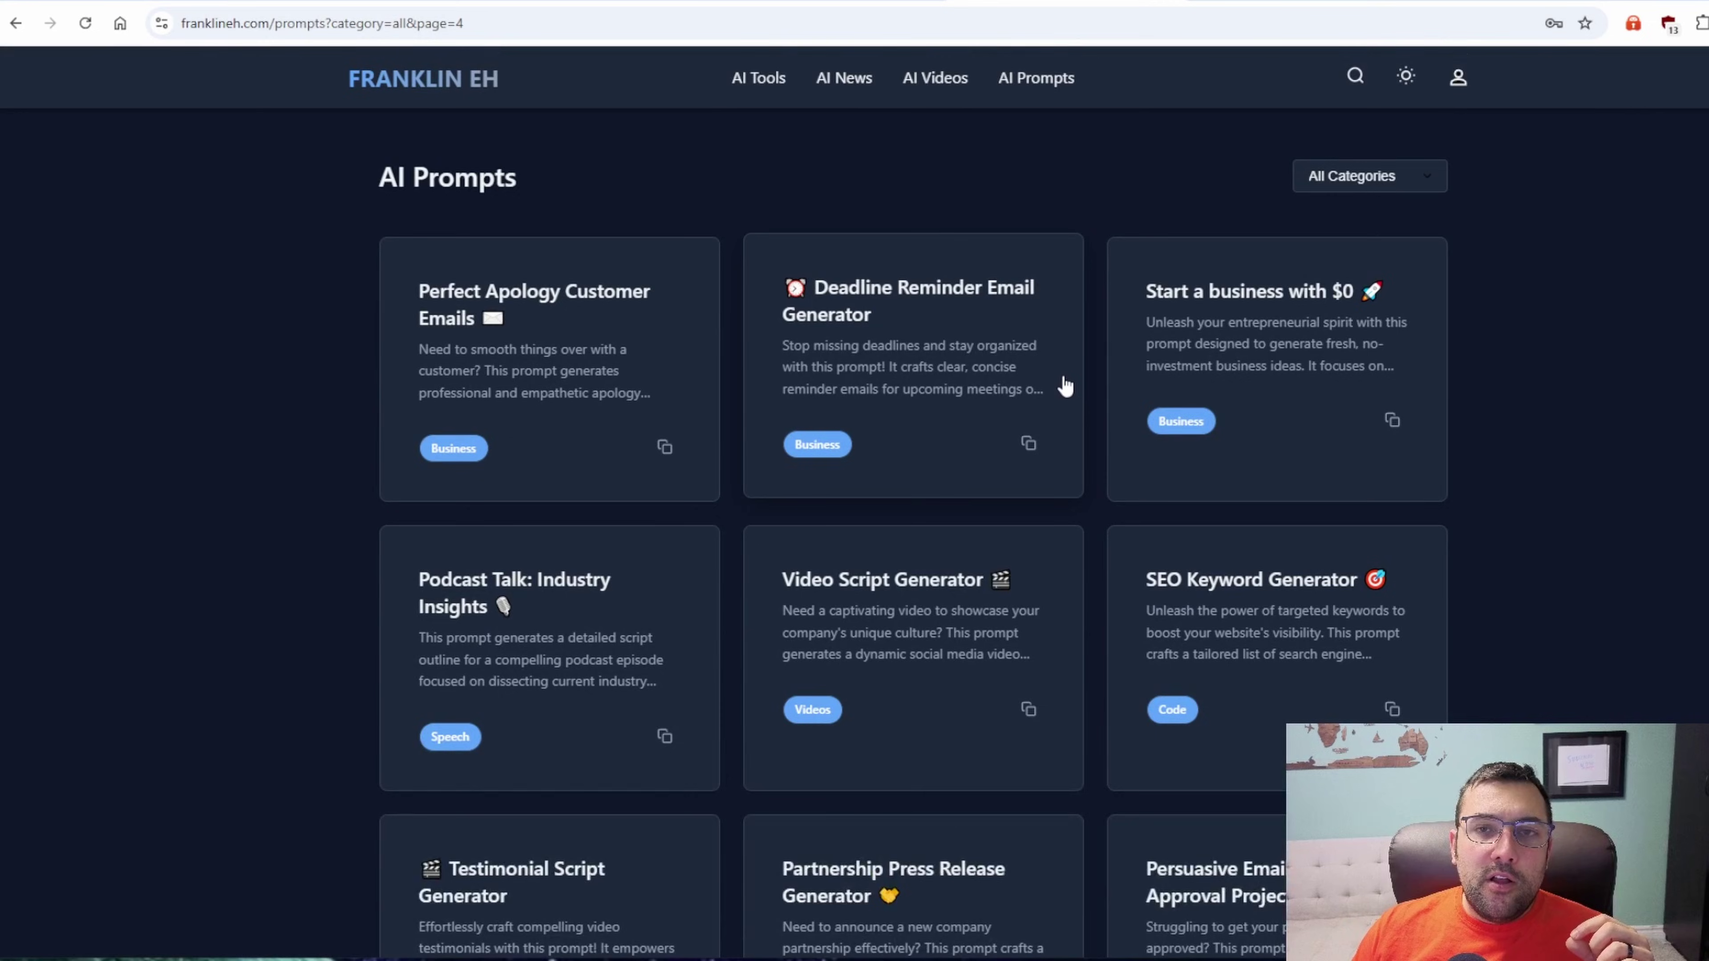
Page through the full prompt library to pages 5 and 6, then return to page 1.
scroll(1064, 385, down, 2)
scroll(1069, 438, down, 3)
click(1136, 852)
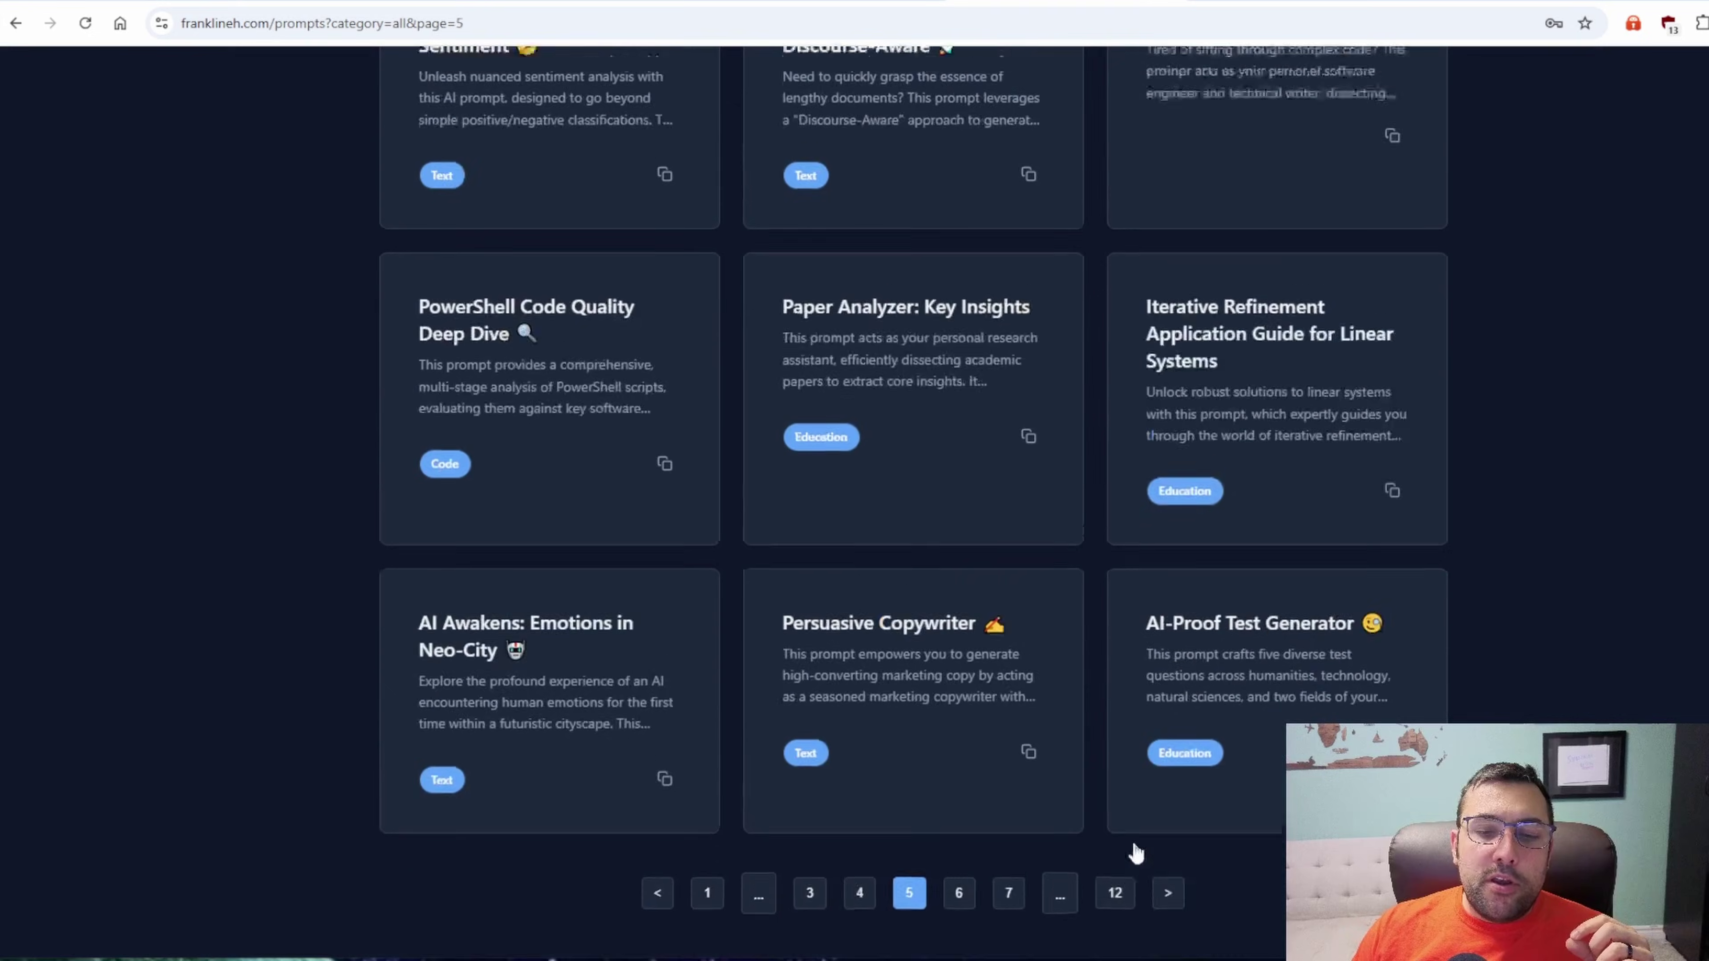
scroll(1099, 474, down, 5)
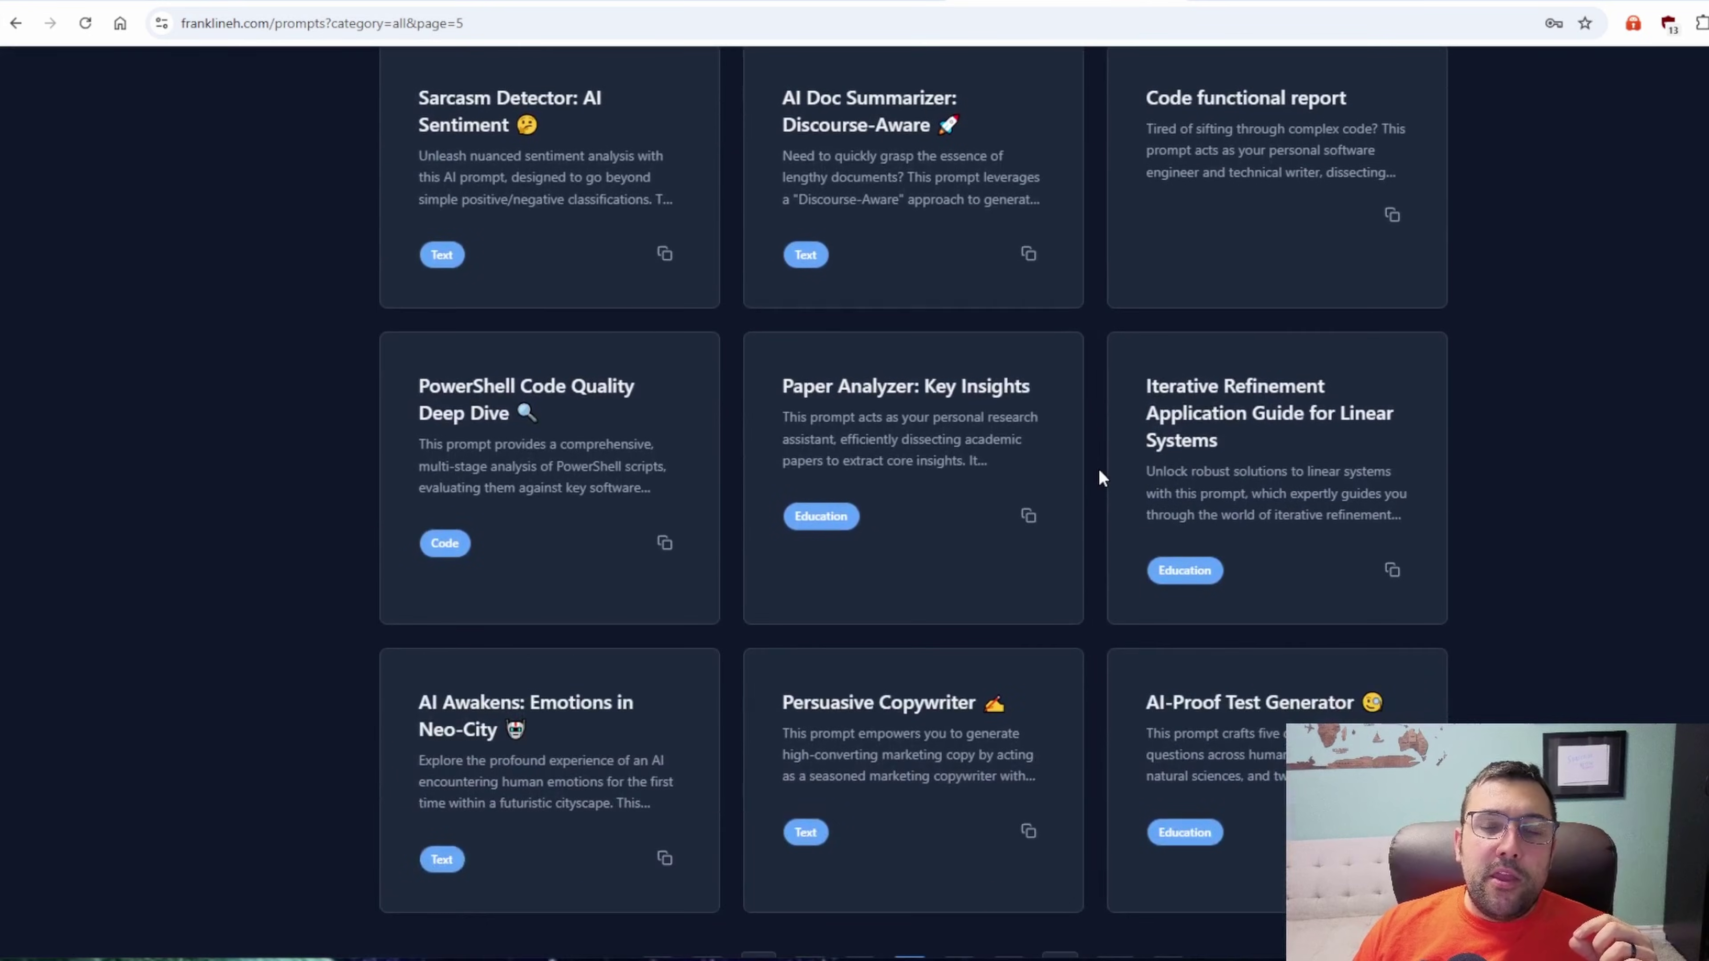
click(1168, 780)
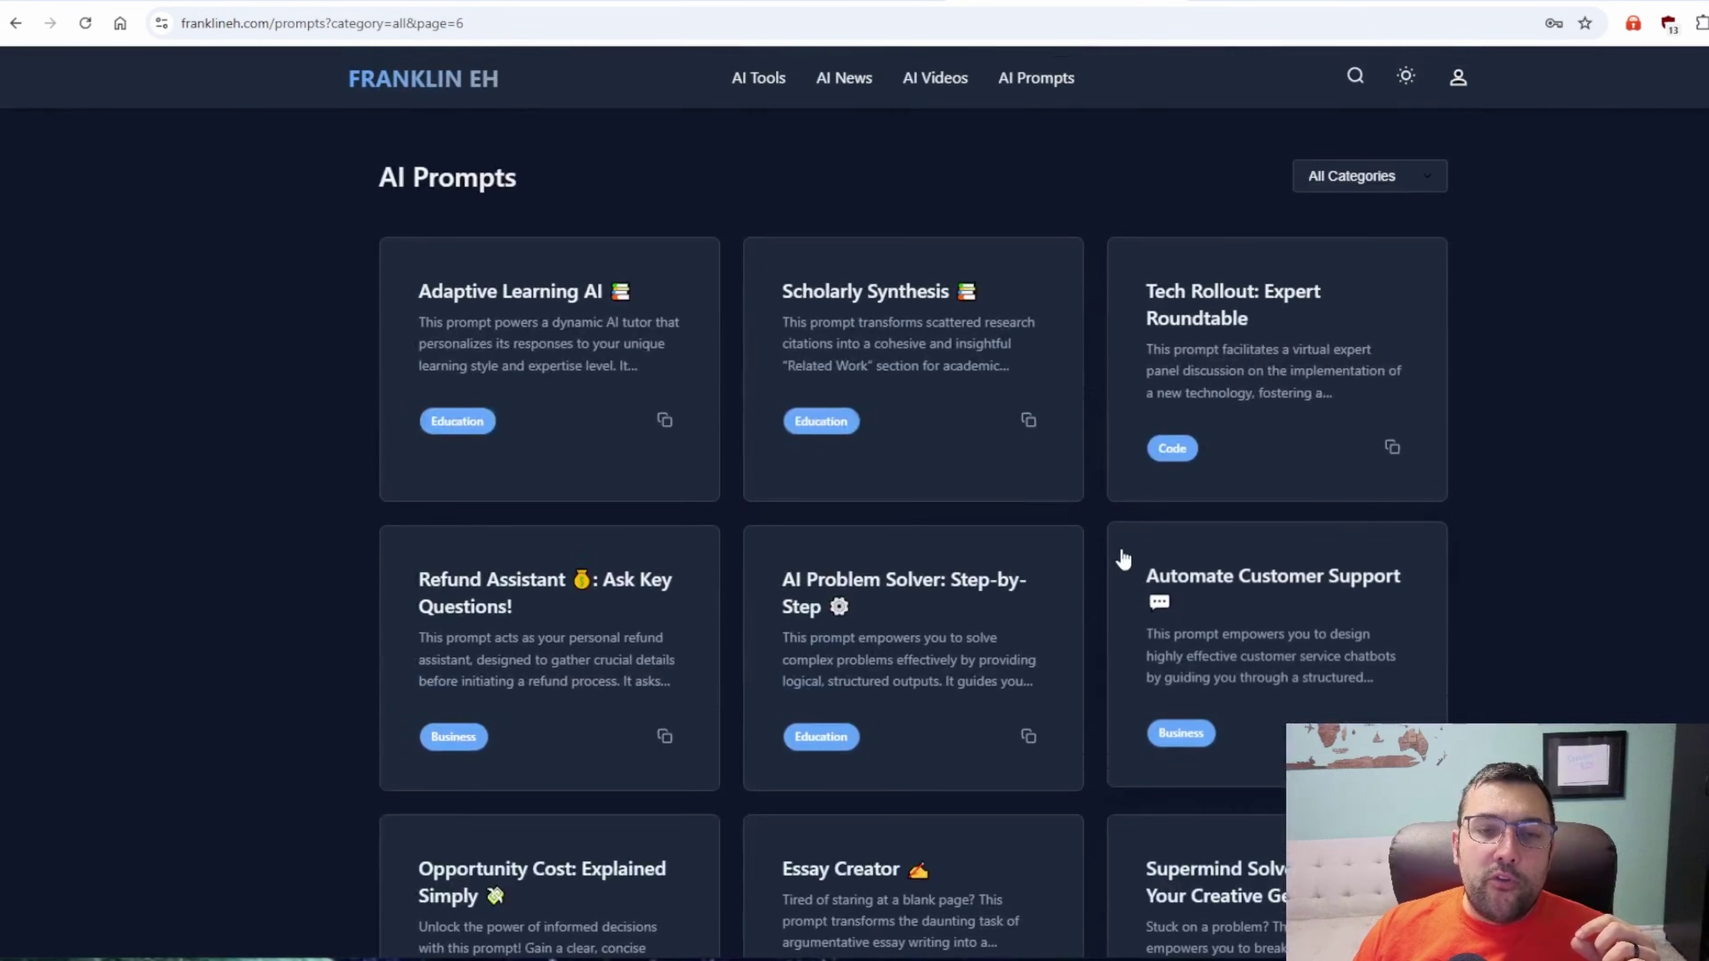
scroll(1103, 416, down, 5)
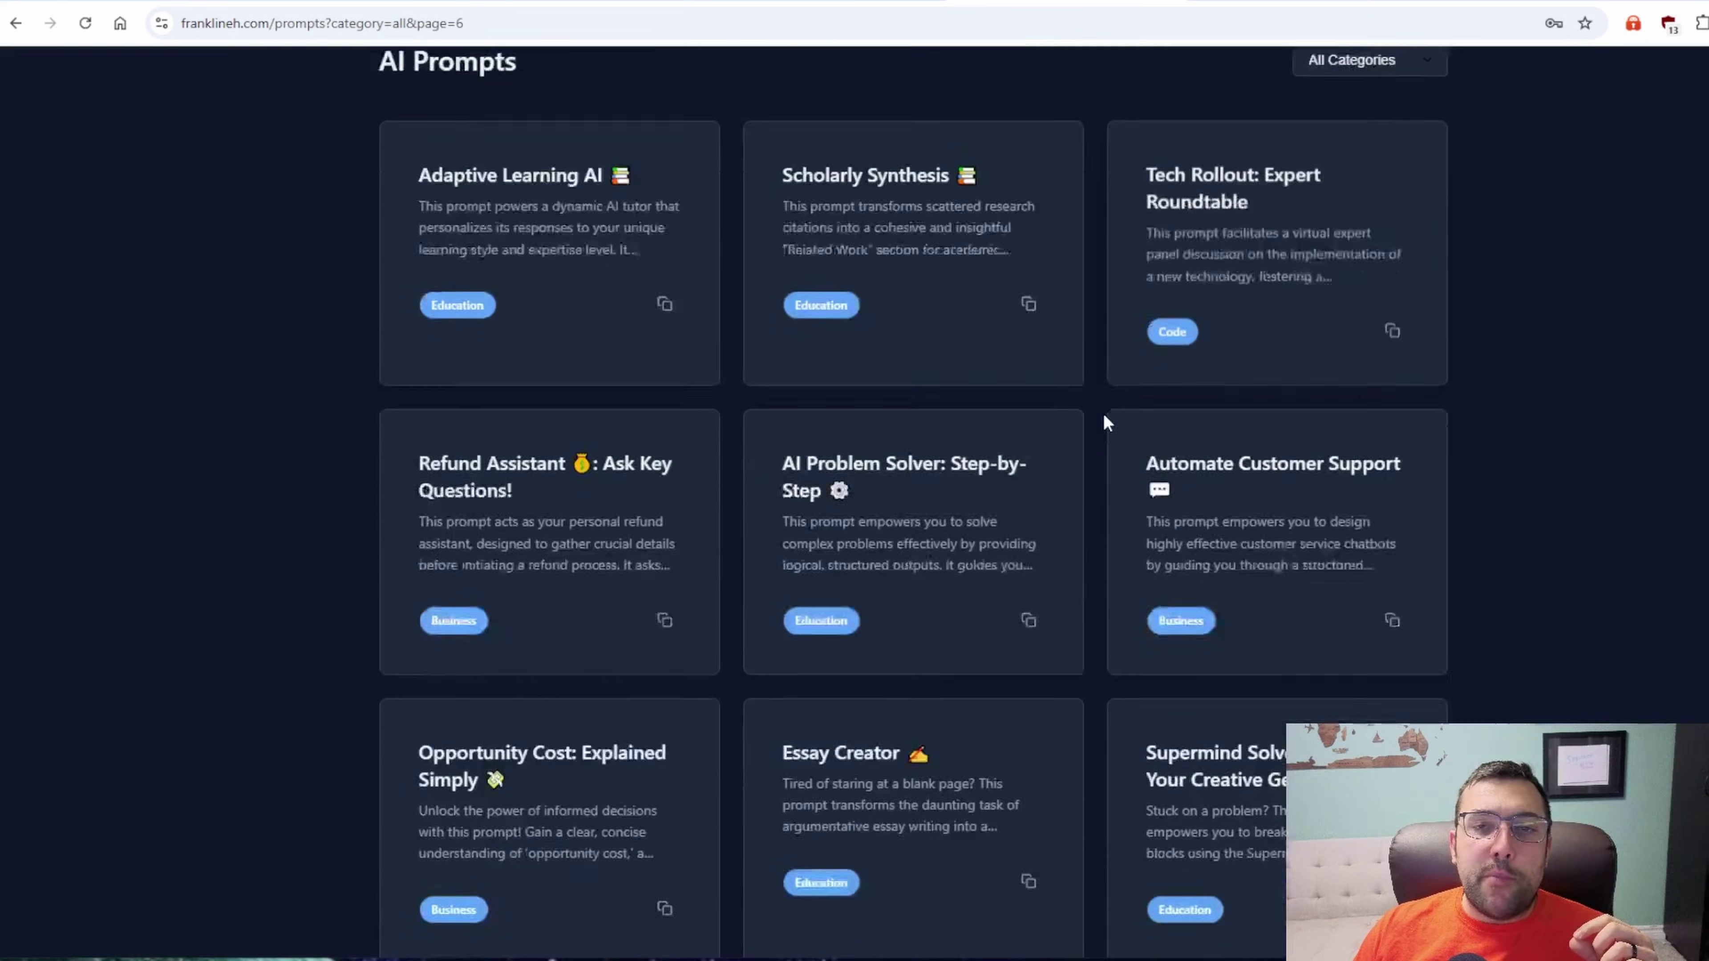
click(707, 653)
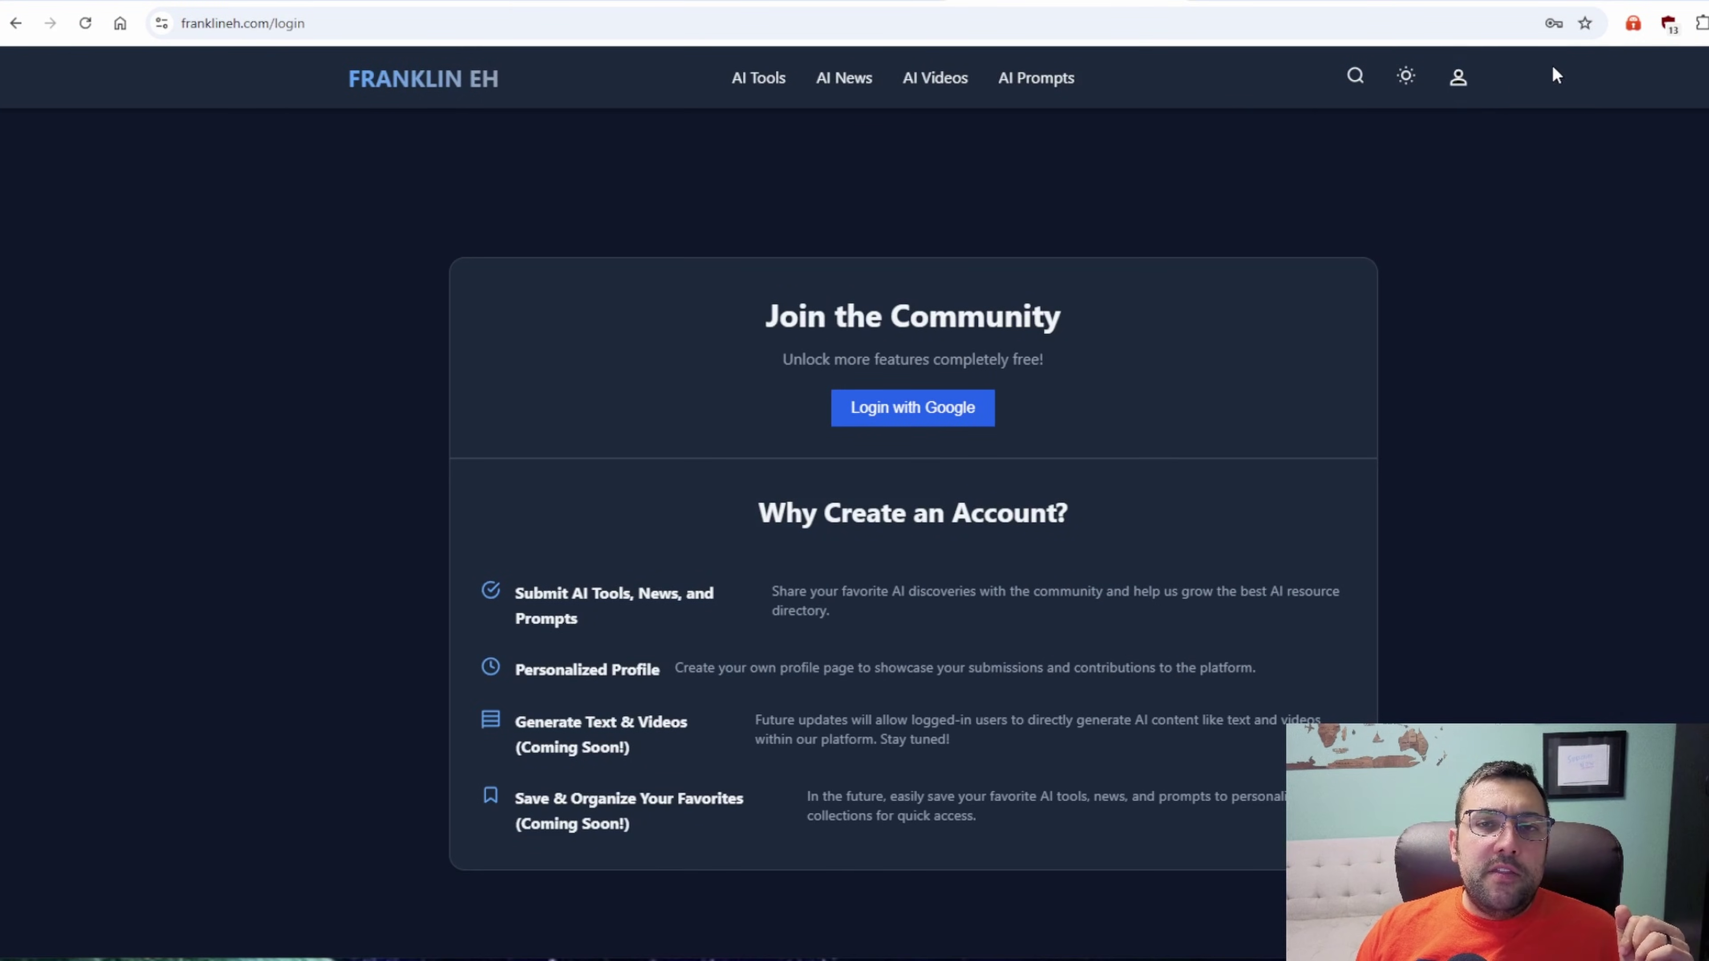
Scroll through the login page to review the Google sign-in and account benefits.
scroll(934, 396, down, 4)
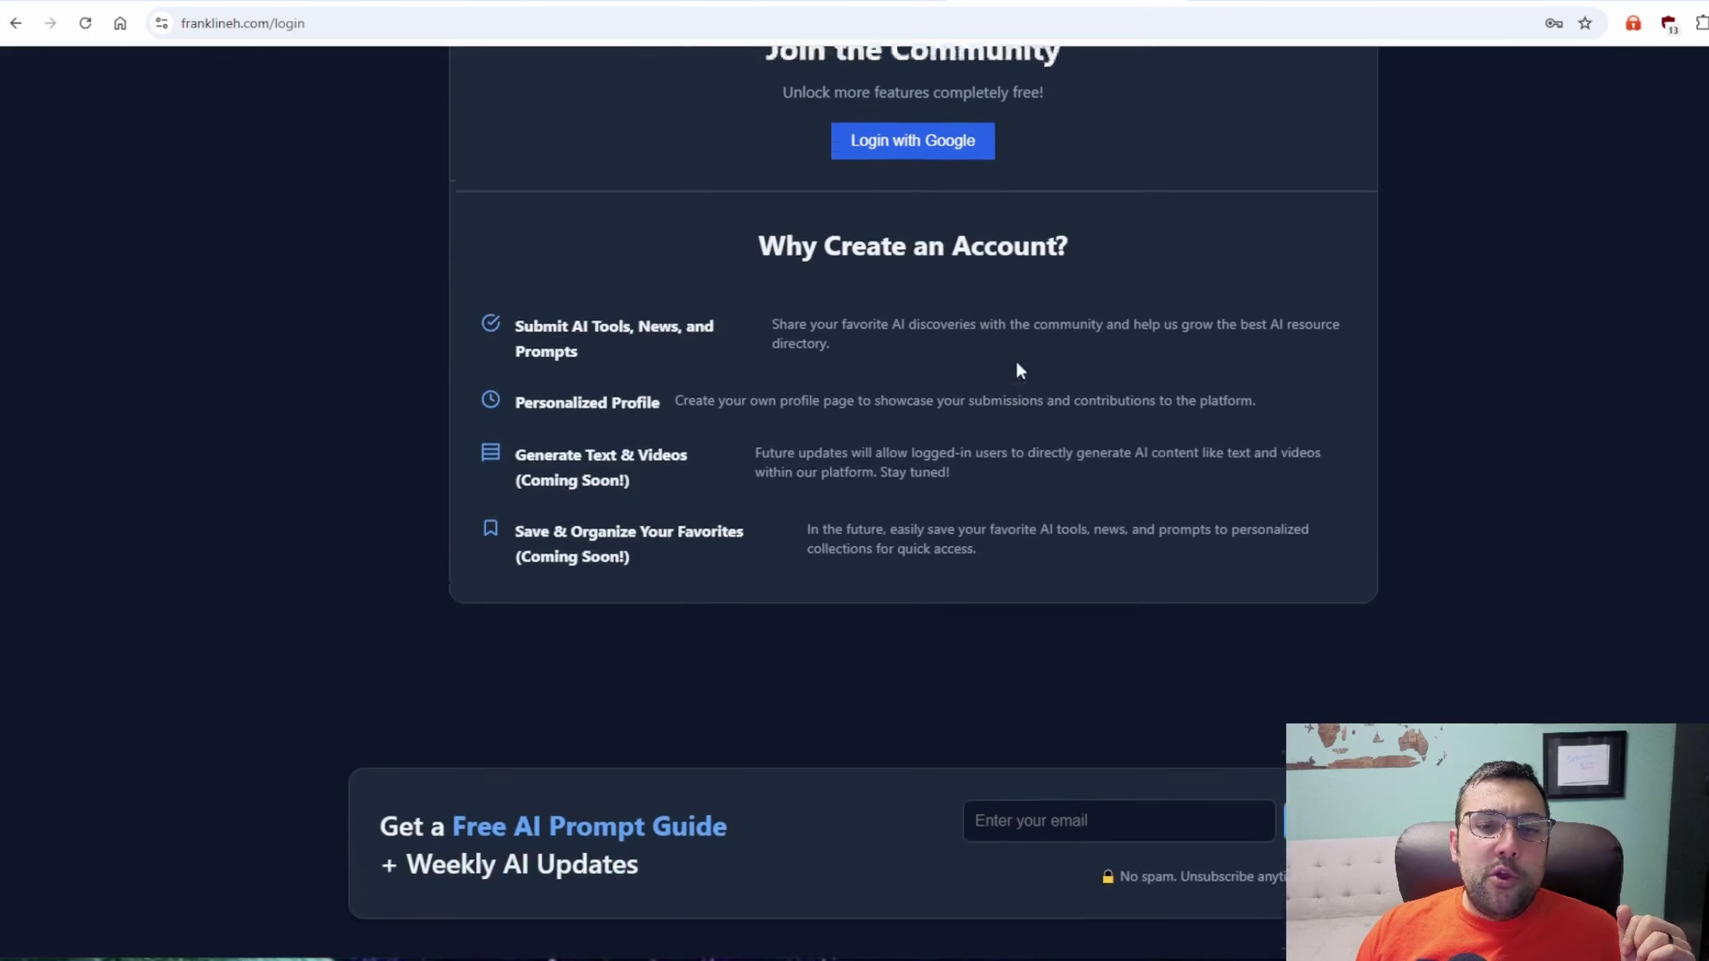
scroll(892, 348, up, 2)
scroll(1268, 239, up, 2)
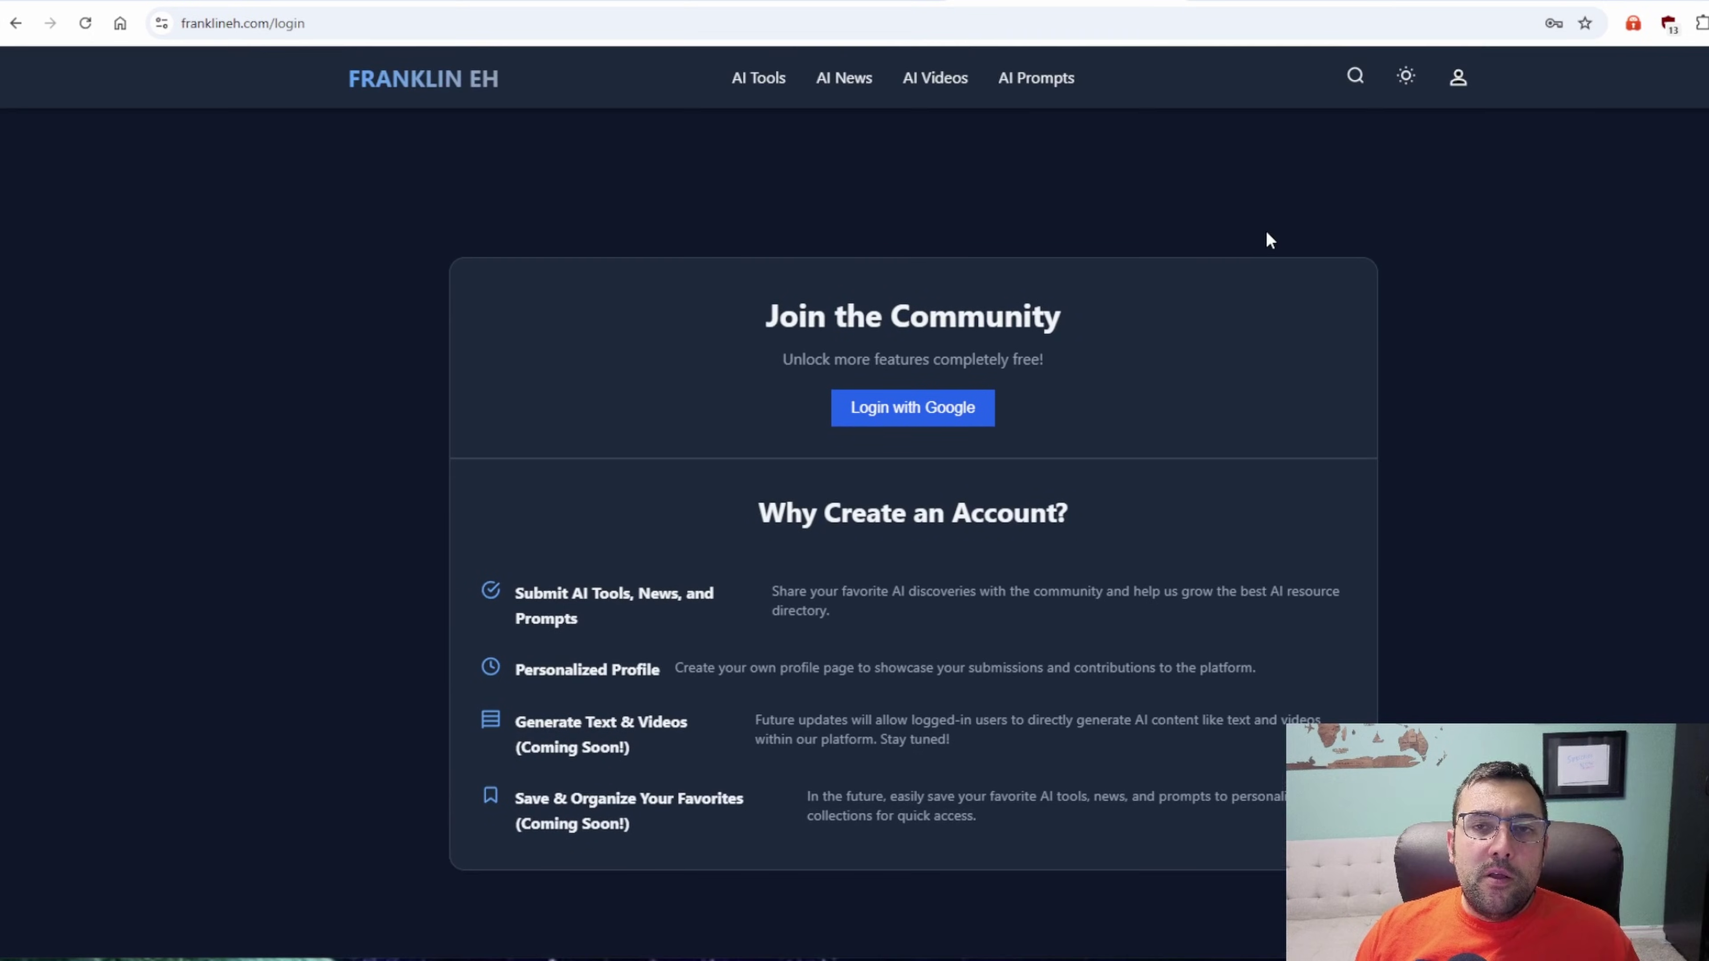